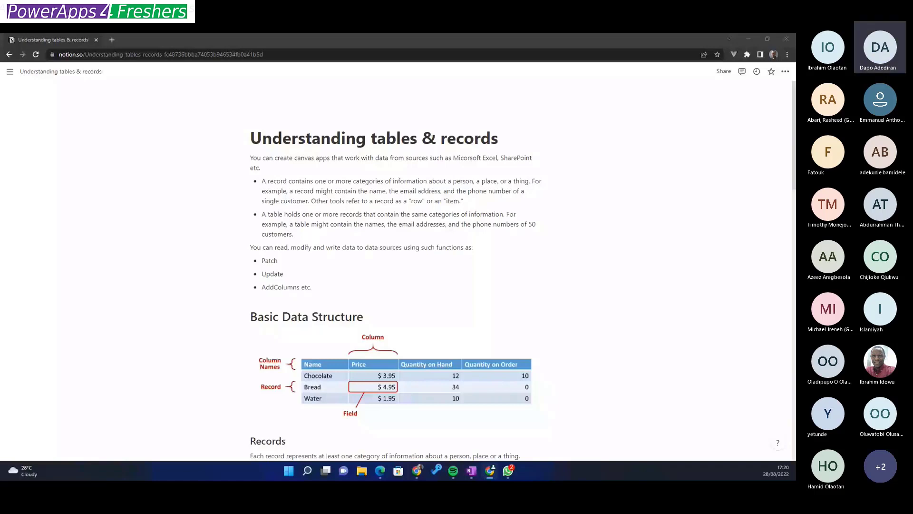
Examine the Basic Data Structure diagram and the basic record syntax in the Records section.
{"action": "scroll", "coordinate": [562, 312], "scroll_direction": "down", "scroll_amount": 3}
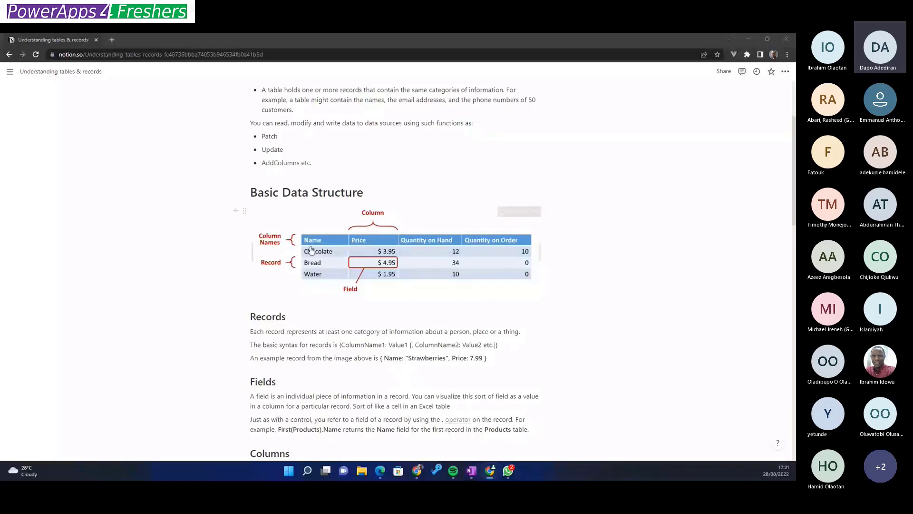
{"action": "mouse_move", "coordinate": [79, 237]}
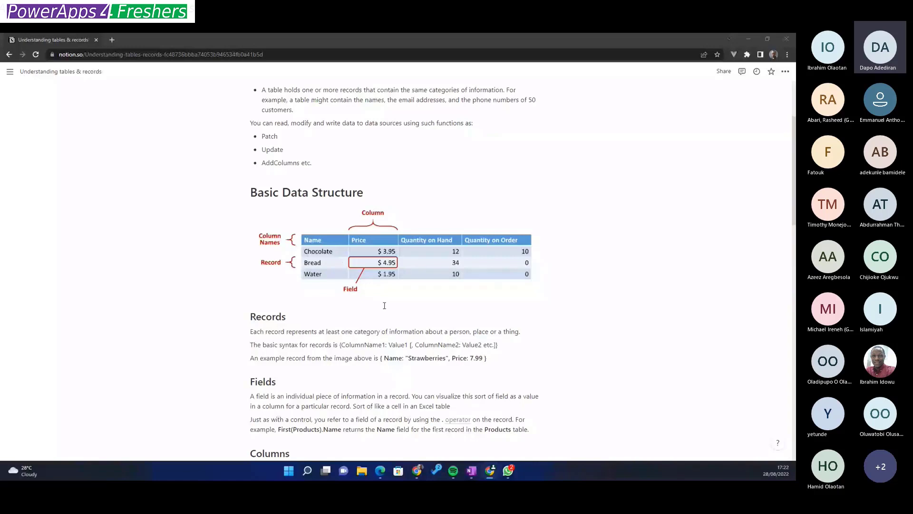
{"action": "scroll", "coordinate": [385, 305], "scroll_direction": "down", "scroll_amount": 1}
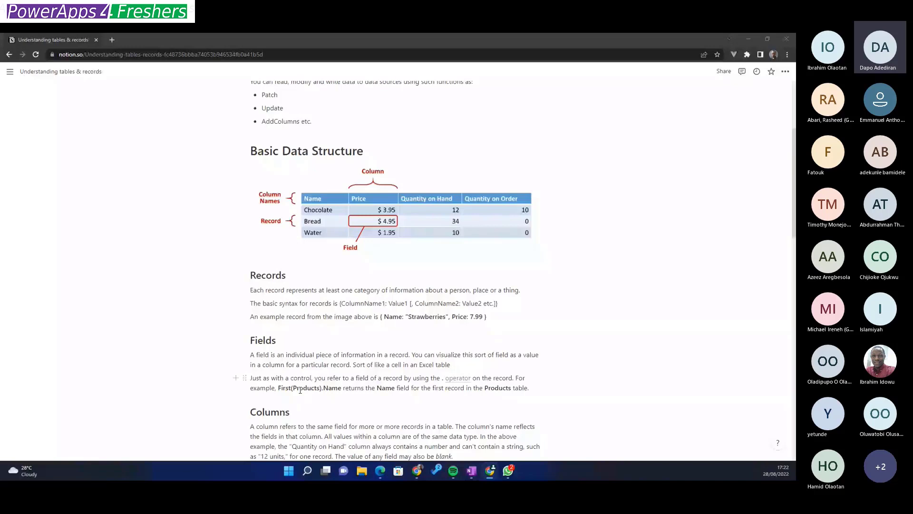
{"action": "double_click", "coordinate": [341, 304]}
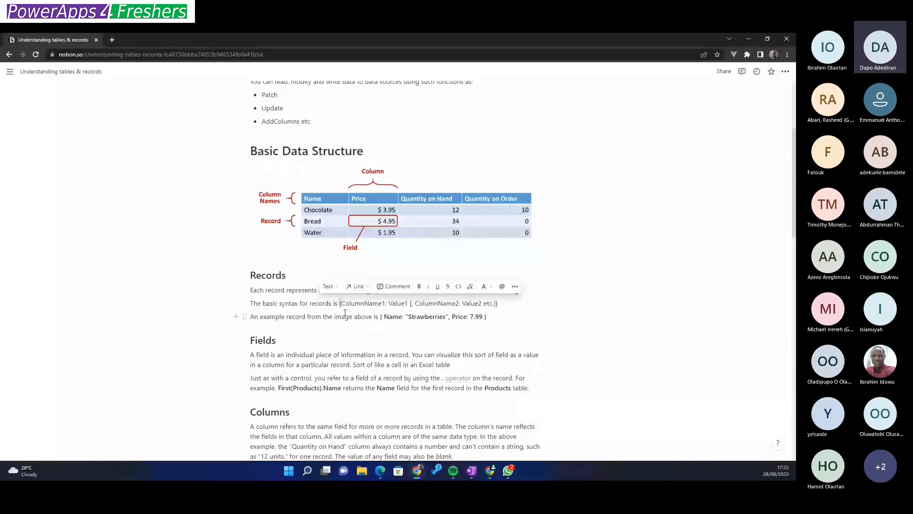
{"action": "left_click", "coordinate": [455, 344]}
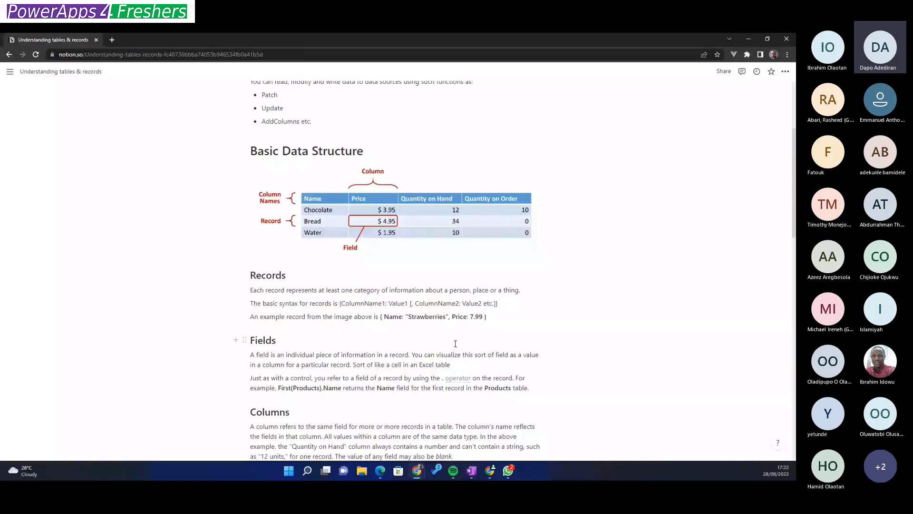
Enlarge the page and read the Records and Fields sections, comparing the field definition with the Basic Data Structure diagram.
{"action": "key", "text": "ctrl+plus"}
{"action": "key", "text": "ctrl+plus"}
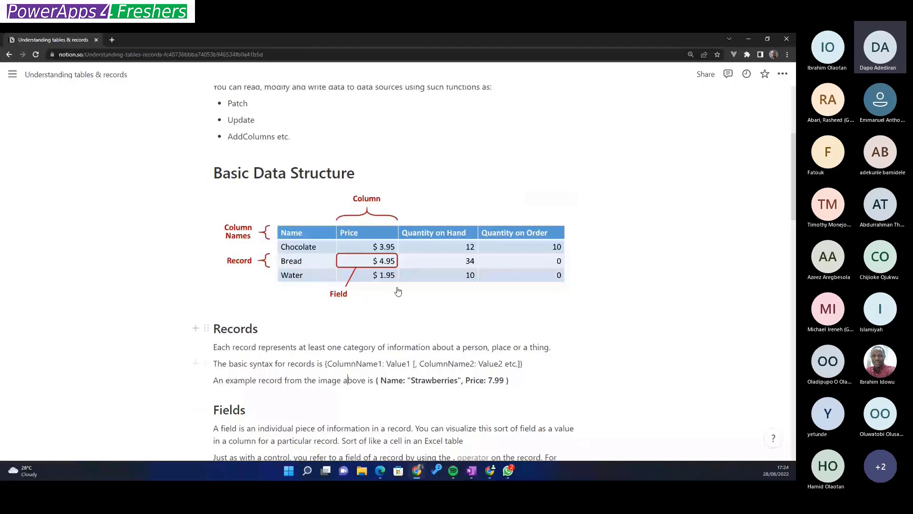
{"action": "scroll", "coordinate": [398, 291], "scroll_direction": "down", "scroll_amount": 3}
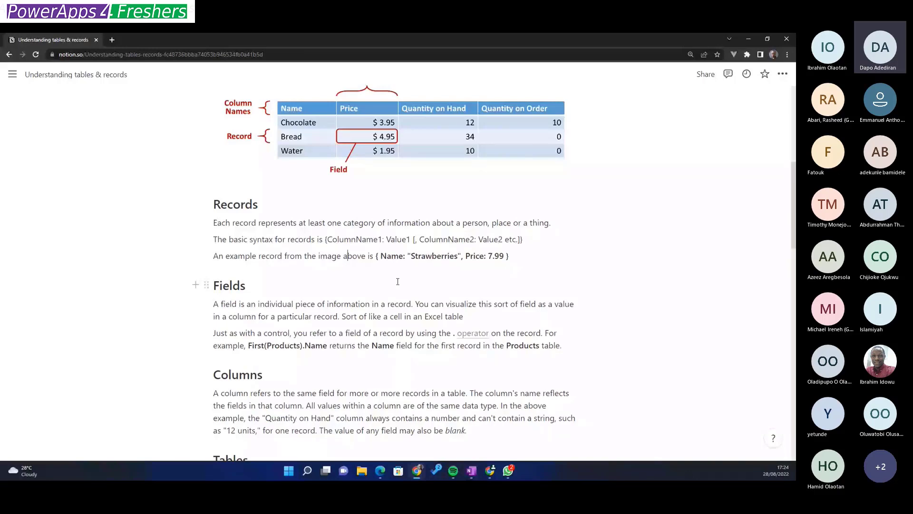
{"action": "scroll", "coordinate": [397, 281], "scroll_direction": "down", "scroll_amount": 1}
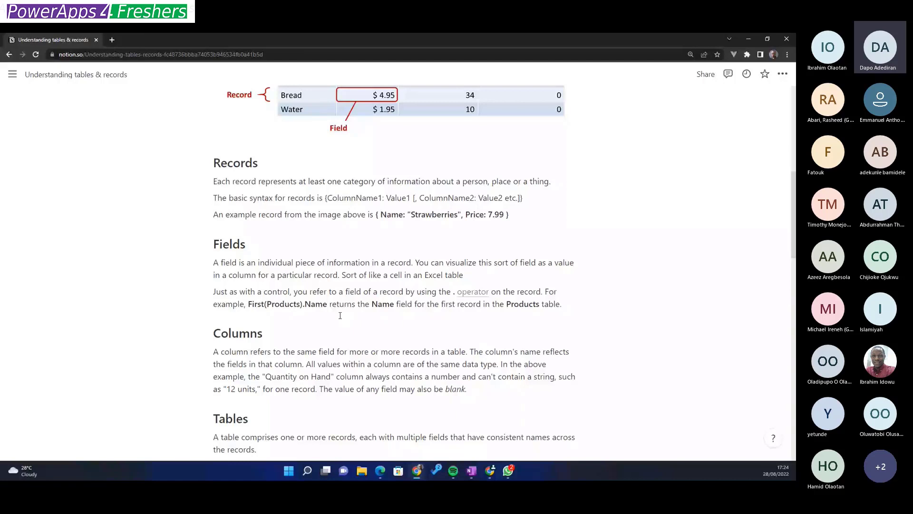
{"action": "scroll", "coordinate": [344, 186], "scroll_direction": "up", "scroll_amount": 2}
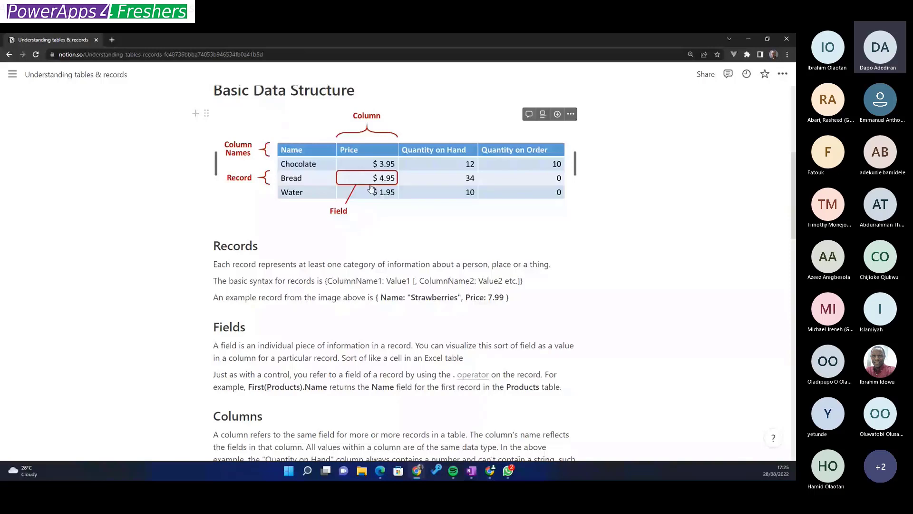
{"action": "scroll", "coordinate": [371, 188], "scroll_direction": "down", "scroll_amount": 1}
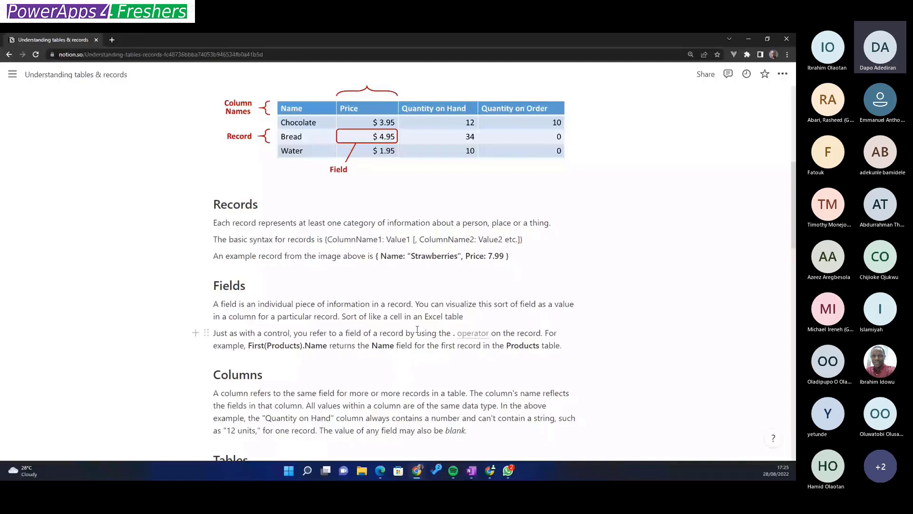
{"action": "scroll", "coordinate": [417, 329], "scroll_direction": "down", "scroll_amount": 1}
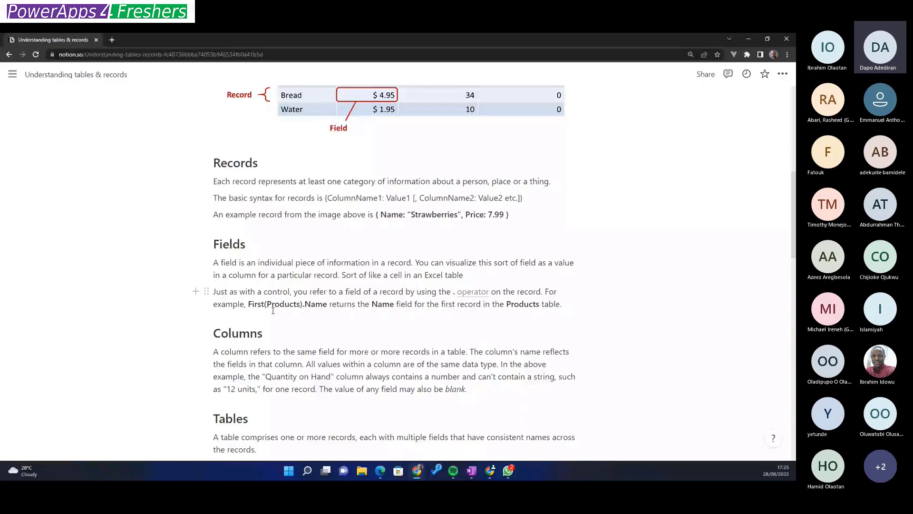
Select First(Products) in the Fields example and compare the expression with the rows of the product table.
{"action": "left_click_drag", "start_coordinate": [247, 308], "coordinate": [302, 315]}
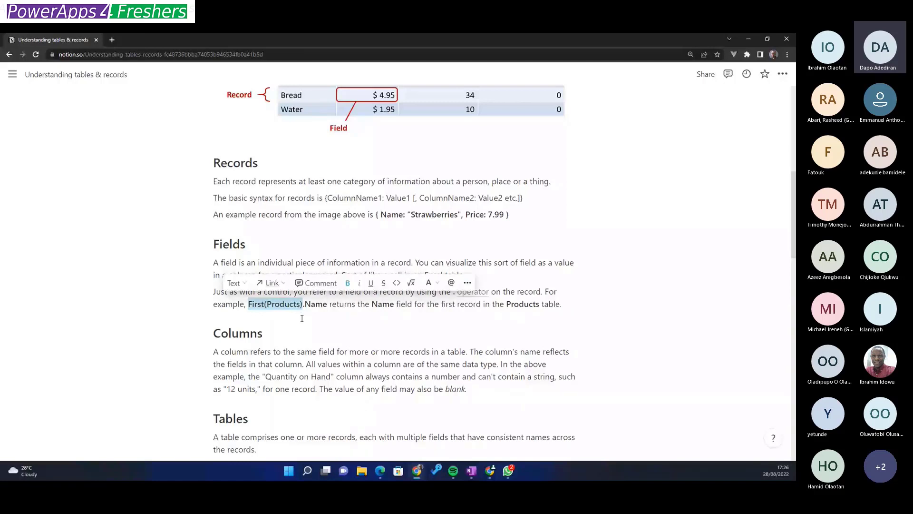
{"action": "scroll", "coordinate": [353, 149], "scroll_direction": "up", "scroll_amount": 2}
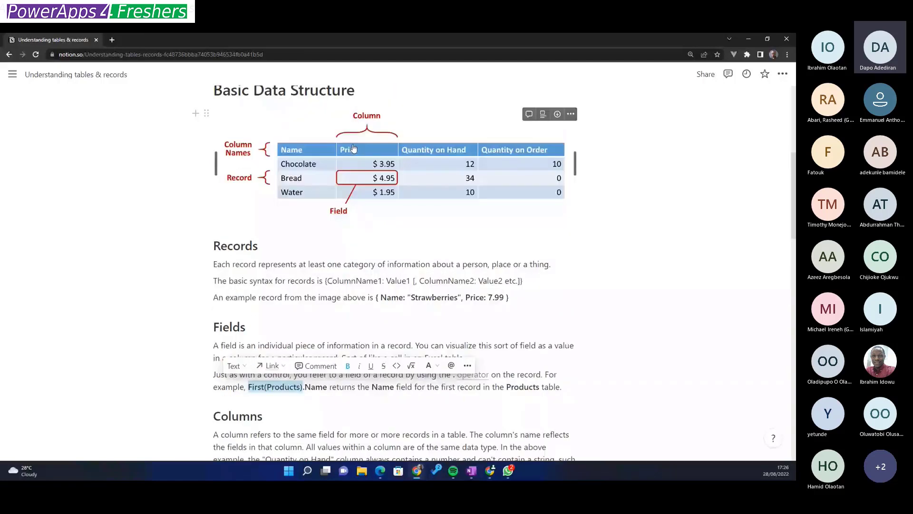
{"action": "scroll", "coordinate": [328, 360], "scroll_direction": "down", "scroll_amount": 1}
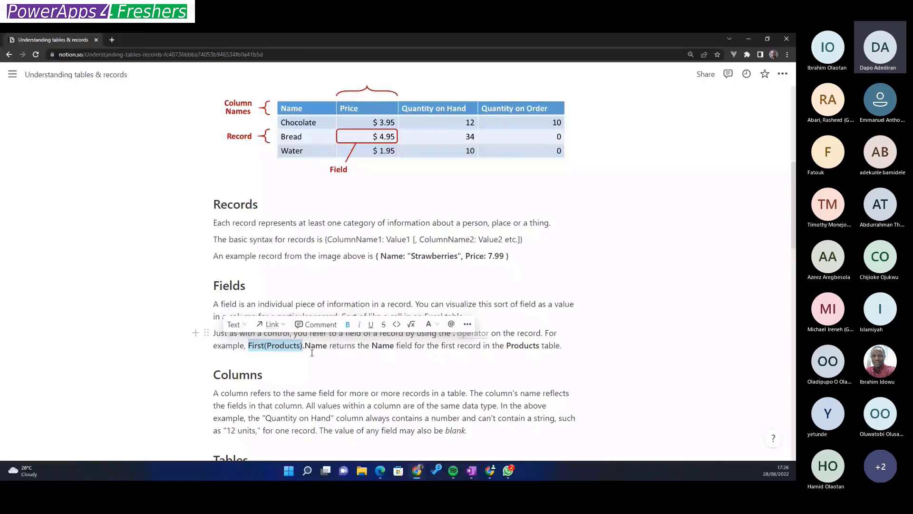
{"action": "left_click", "coordinate": [366, 347]}
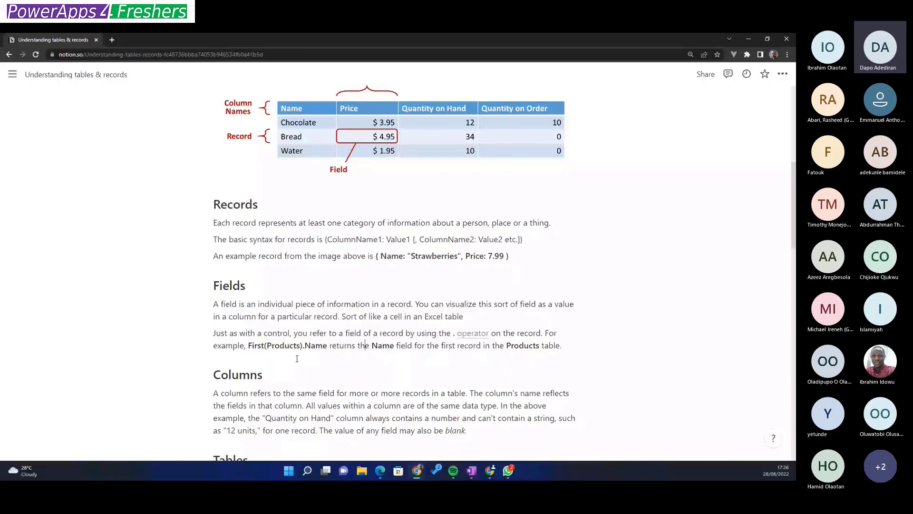
{"action": "left_click_drag", "start_coordinate": [303, 347], "coordinate": [248, 347]}
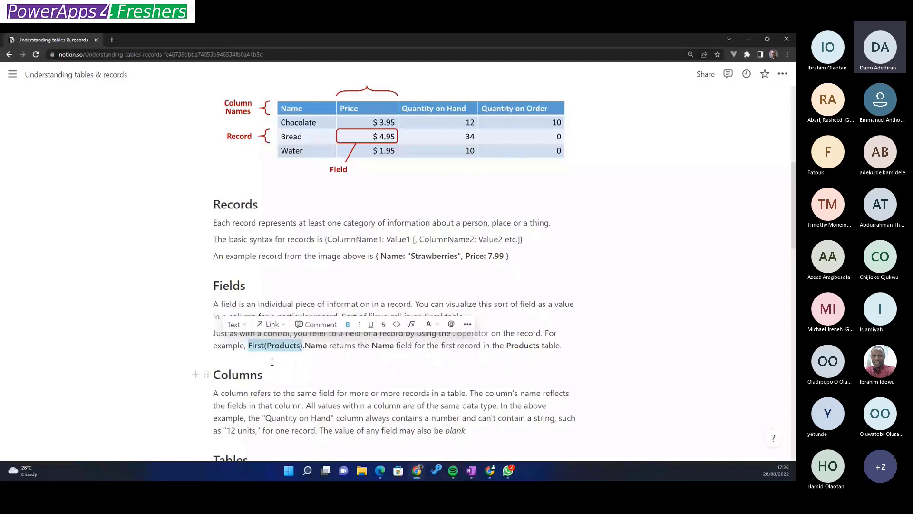
{"action": "left_click", "coordinate": [315, 353]}
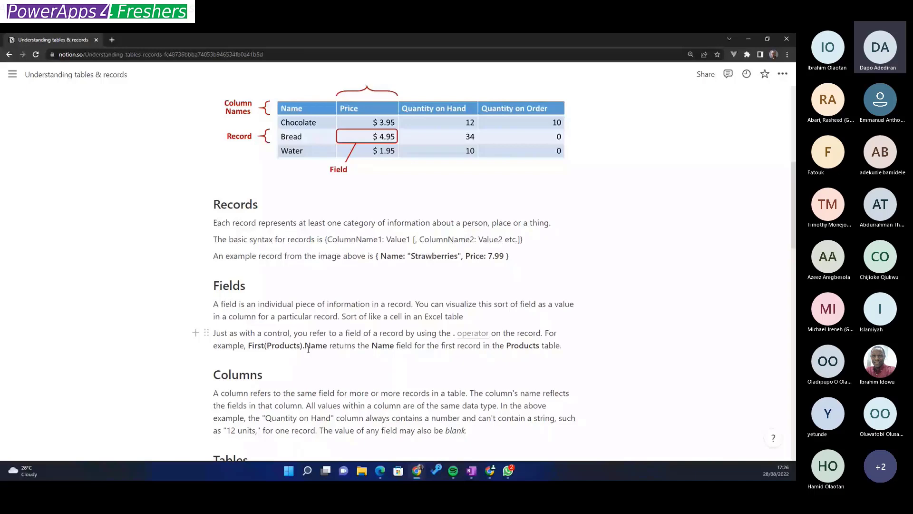
Read the Columns section and compare its definition with the Price column in the data structure diagram.
{"action": "scroll", "coordinate": [308, 349], "scroll_direction": "down", "scroll_amount": 1}
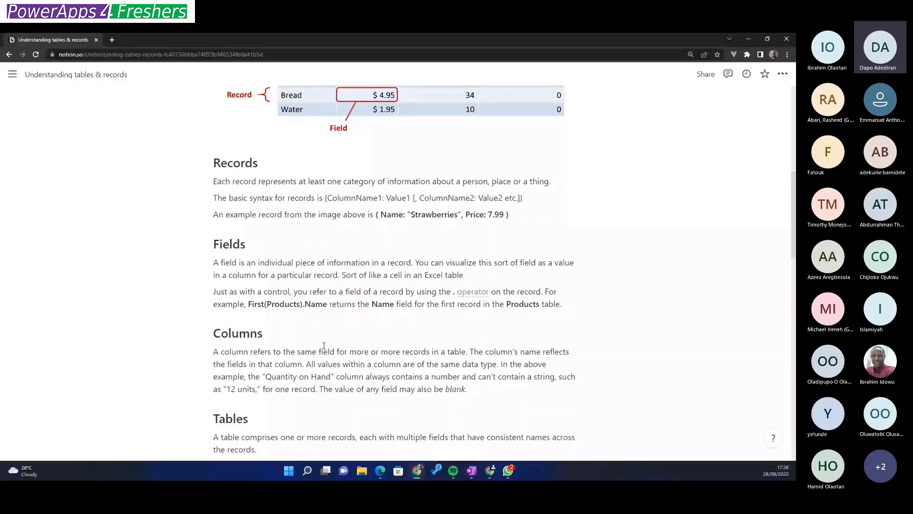
{"action": "scroll", "coordinate": [324, 345], "scroll_direction": "down", "scroll_amount": 3}
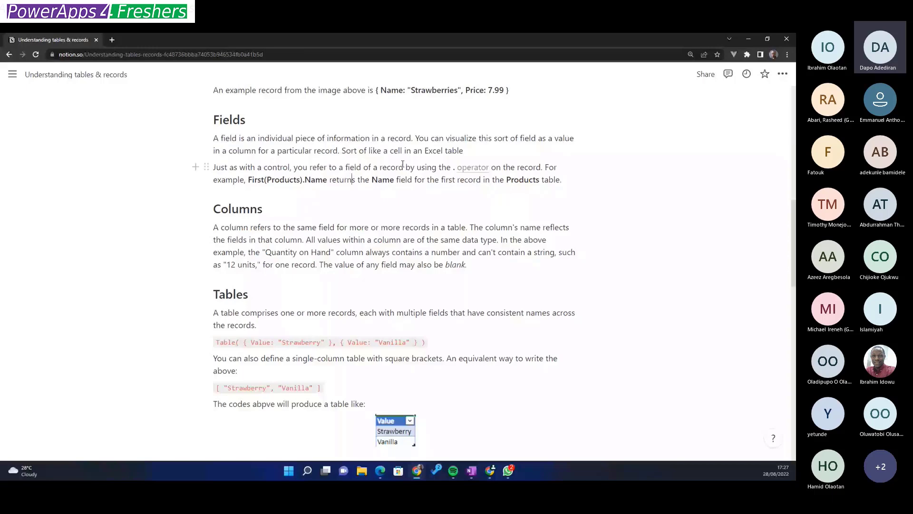
{"action": "scroll", "coordinate": [403, 164], "scroll_direction": "up", "scroll_amount": 2}
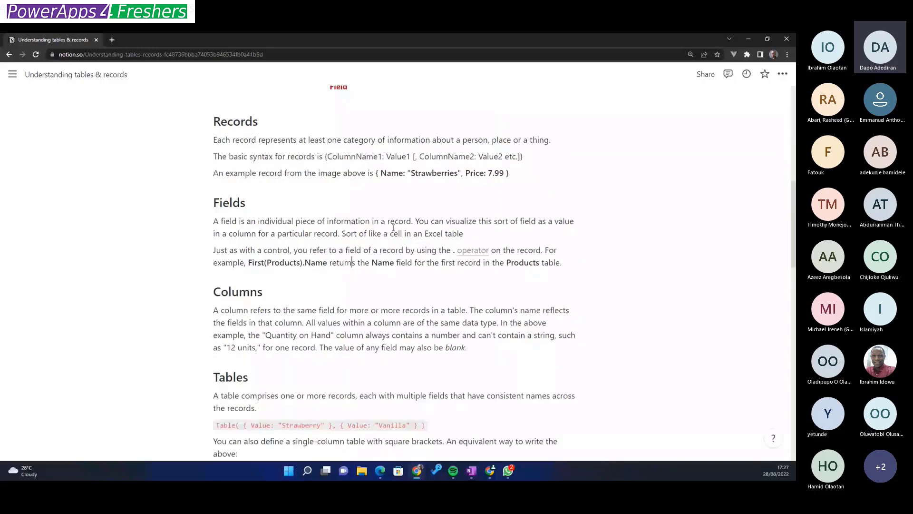
{"action": "scroll", "coordinate": [393, 228], "scroll_direction": "up", "scroll_amount": 4}
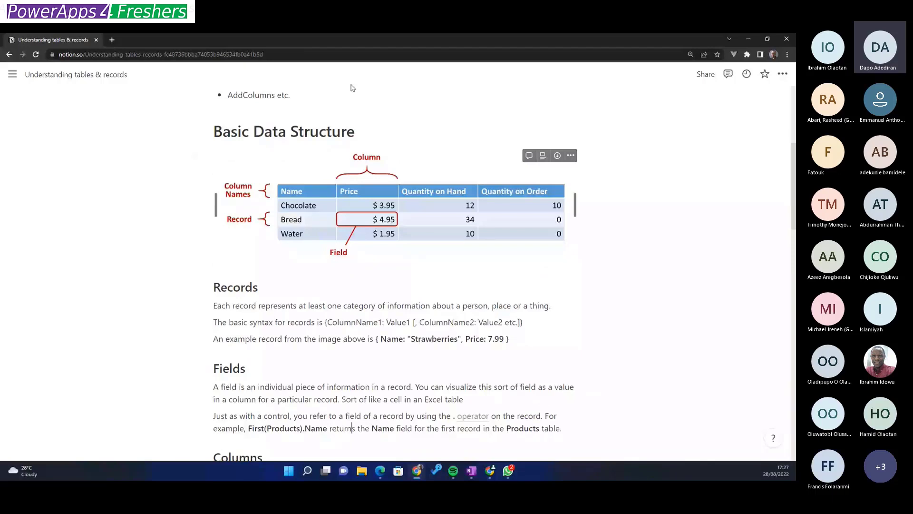
{"action": "scroll", "coordinate": [352, 88], "scroll_direction": "down", "scroll_amount": 2}
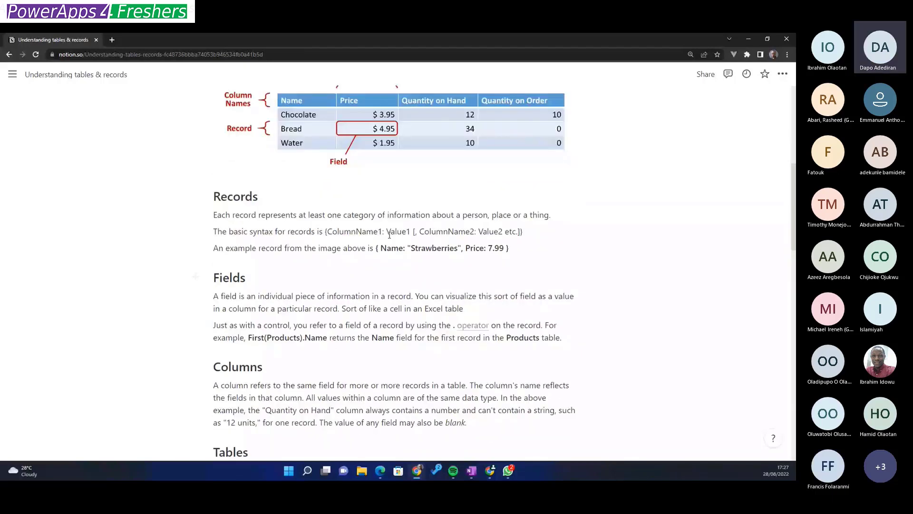
{"action": "scroll", "coordinate": [357, 126], "scroll_direction": "up", "scroll_amount": 1}
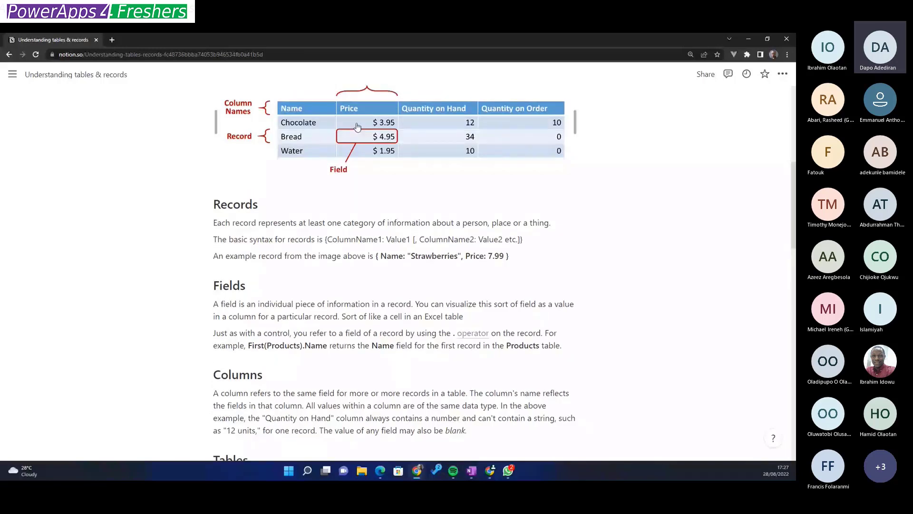
{"action": "scroll", "coordinate": [358, 127], "scroll_direction": "down", "scroll_amount": 2}
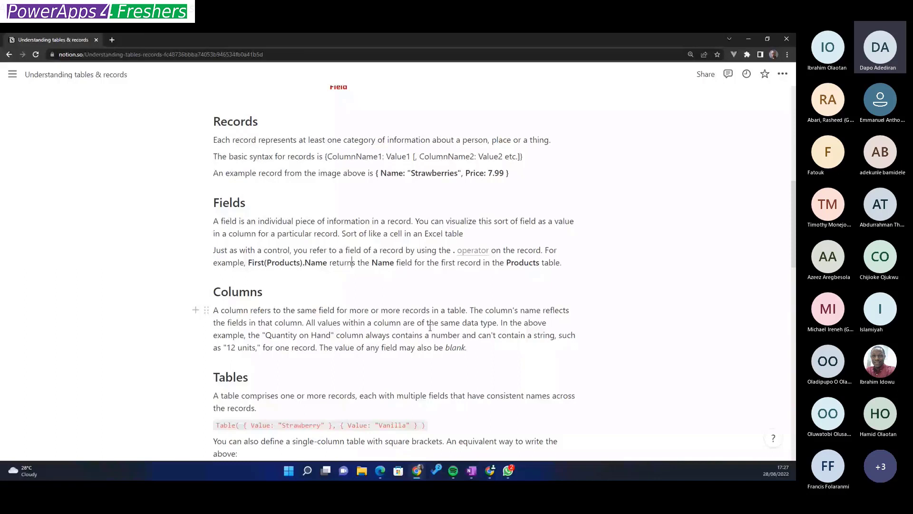
Select the sentence "All values within a column are of the same data type." and check it against the diagram's columns.
{"action": "left_click_drag", "start_coordinate": [497, 323], "coordinate": [306, 323]}
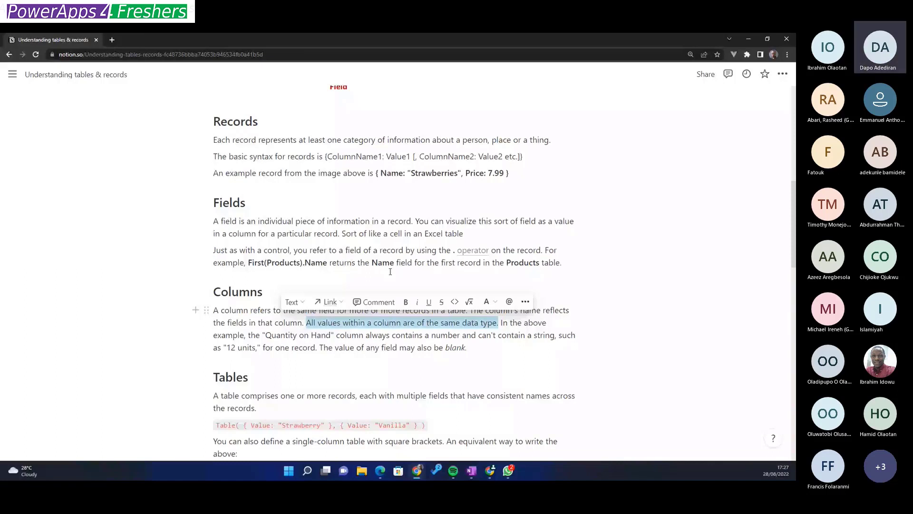
{"action": "scroll", "coordinate": [428, 333], "scroll_direction": "up", "scroll_amount": 1}
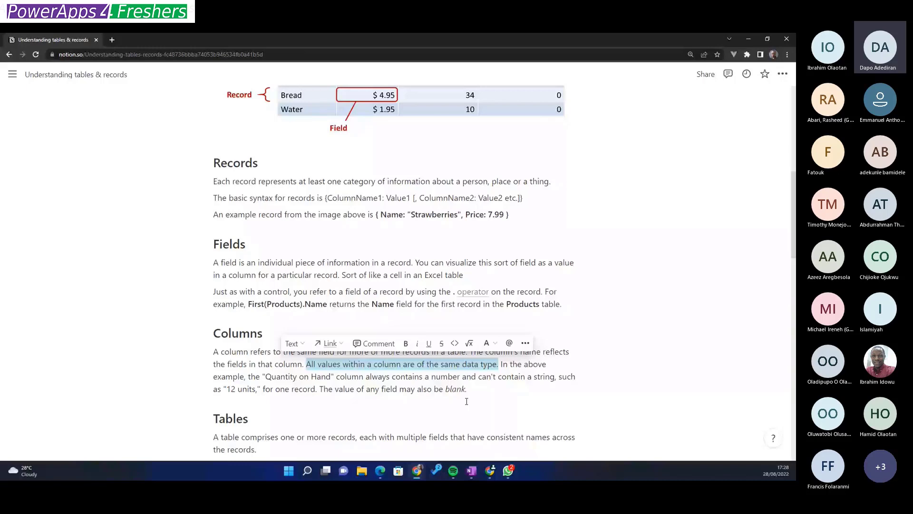
{"action": "left_click", "coordinate": [466, 401]}
{"action": "scroll", "coordinate": [464, 210], "scroll_direction": "up", "scroll_amount": 2}
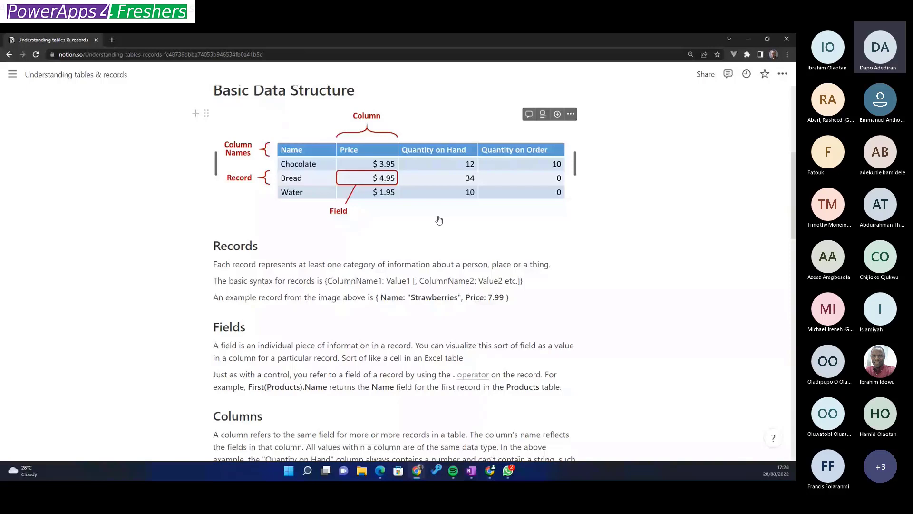
{"action": "scroll", "coordinate": [439, 220], "scroll_direction": "down", "scroll_amount": 3}
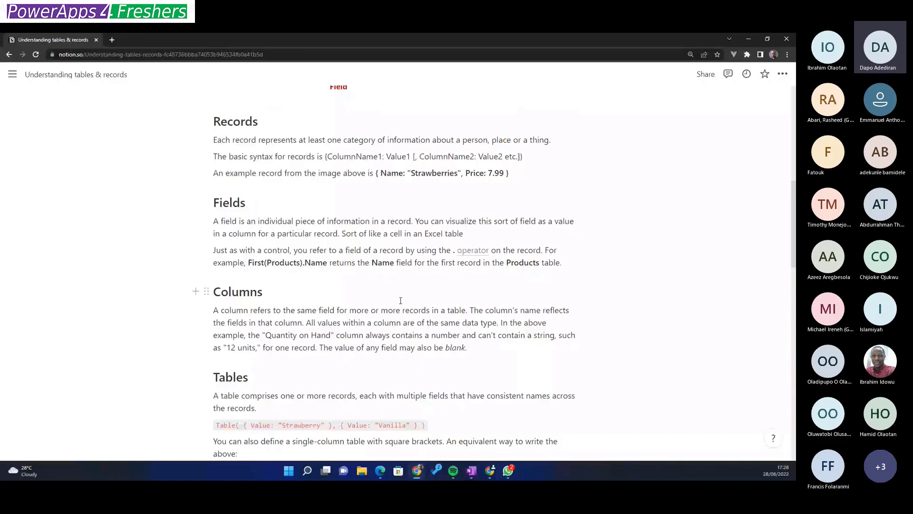
{"action": "scroll", "coordinate": [426, 221], "scroll_direction": "up", "scroll_amount": 4}
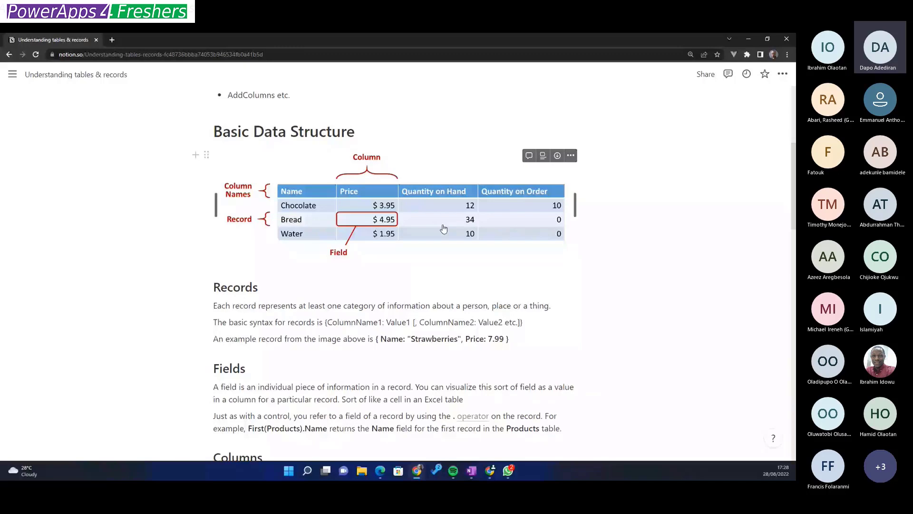
{"action": "scroll", "coordinate": [443, 229], "scroll_direction": "down", "scroll_amount": 4}
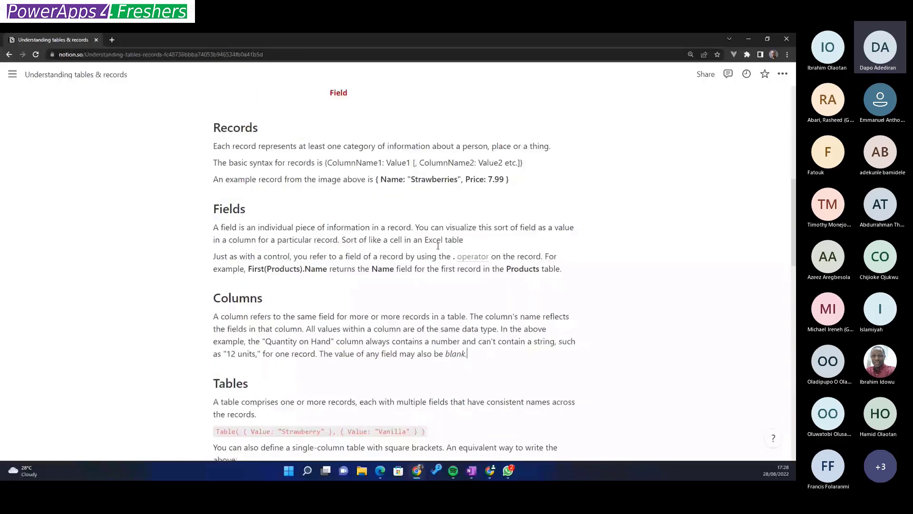
Examine the Tables section, select the [ "Strawberry", "Vanilla" ] code, and return to the Basic Data Structure diagram.
{"action": "scroll", "coordinate": [438, 246], "scroll_direction": "down", "scroll_amount": 4}
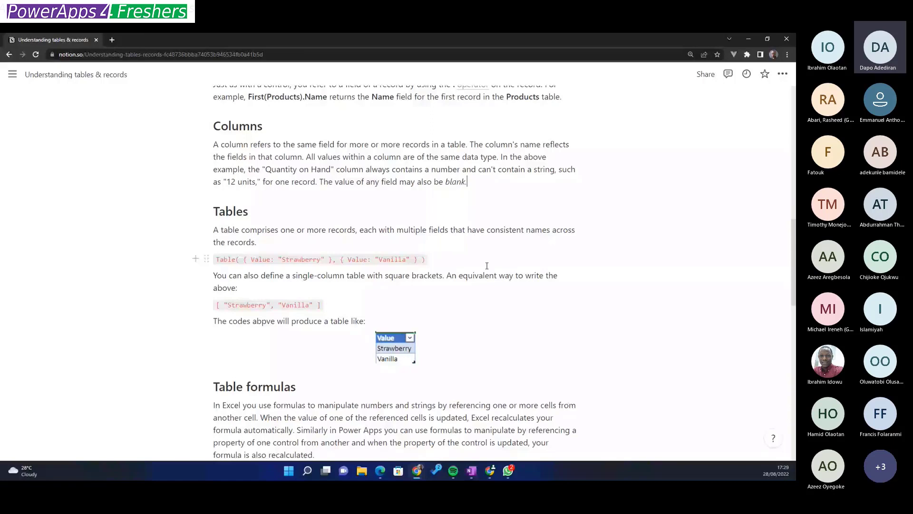
{"action": "left_click_drag", "start_coordinate": [322, 305], "coordinate": [216, 305]}
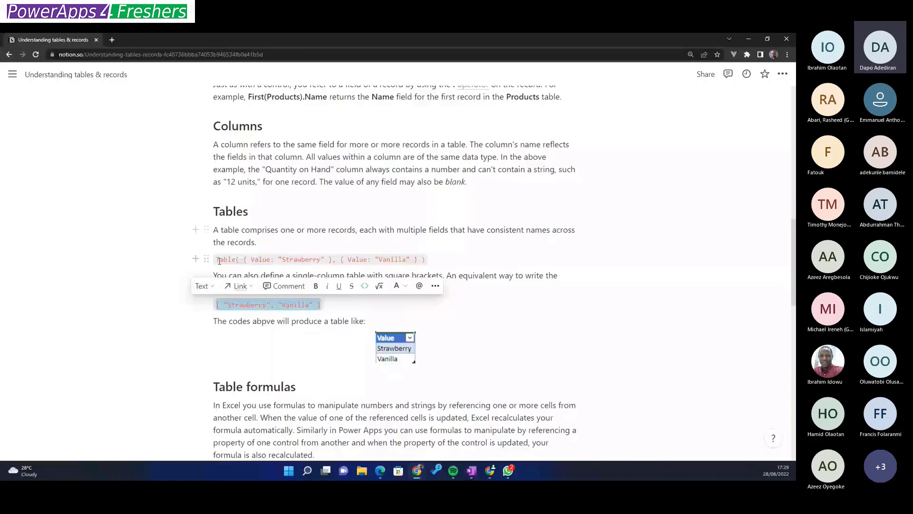
{"action": "left_click", "coordinate": [327, 308]}
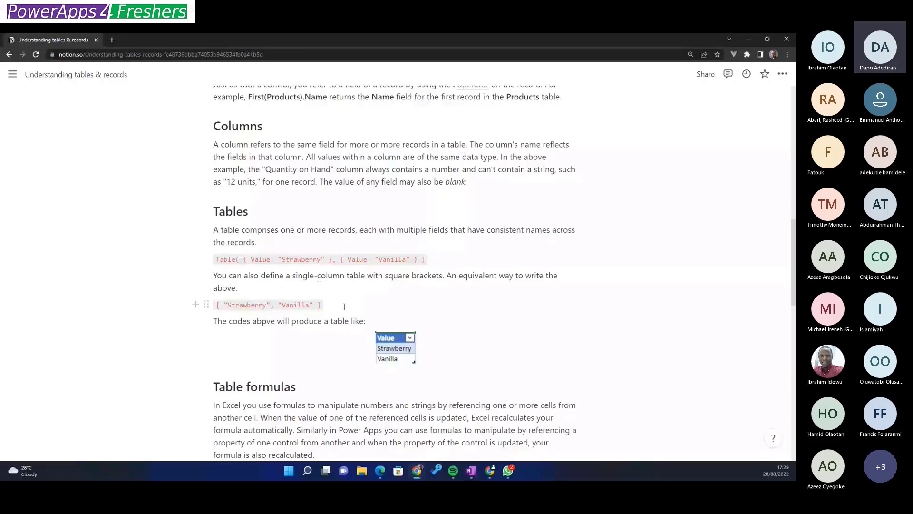
{"action": "scroll", "coordinate": [344, 306], "scroll_direction": "up", "scroll_amount": 7}
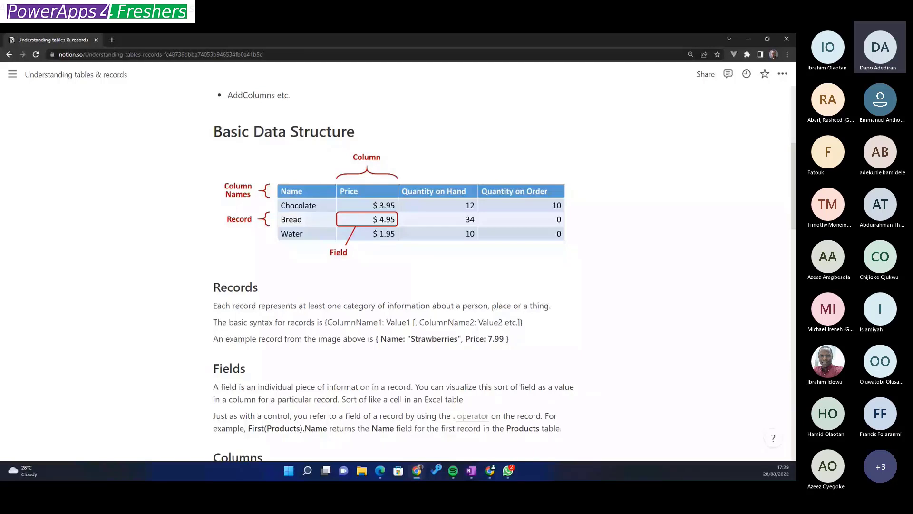
{"action": "key", "text": "alt+Tab"}
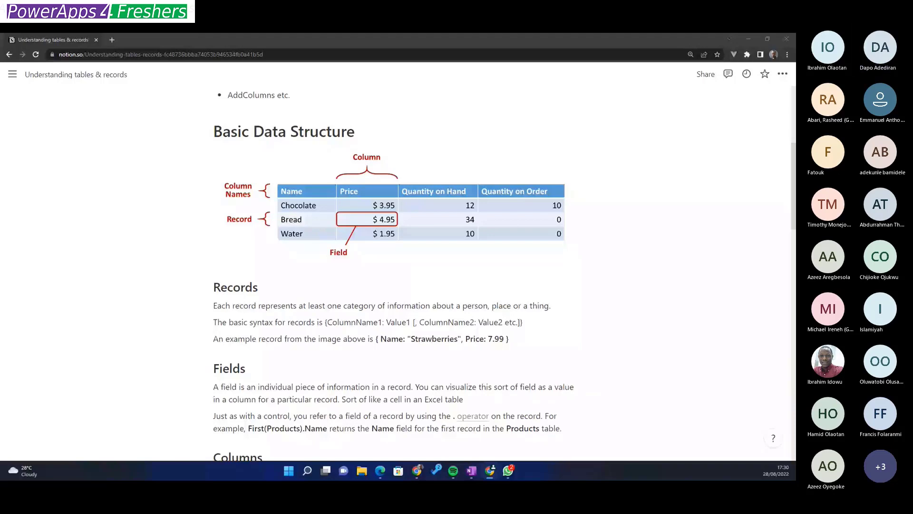
Switch to the Power Apps canvas editor and close the open Excel file selection.
{"action": "left_click_drag", "start_coordinate": [0, 159], "coordinate": [467, 159]}
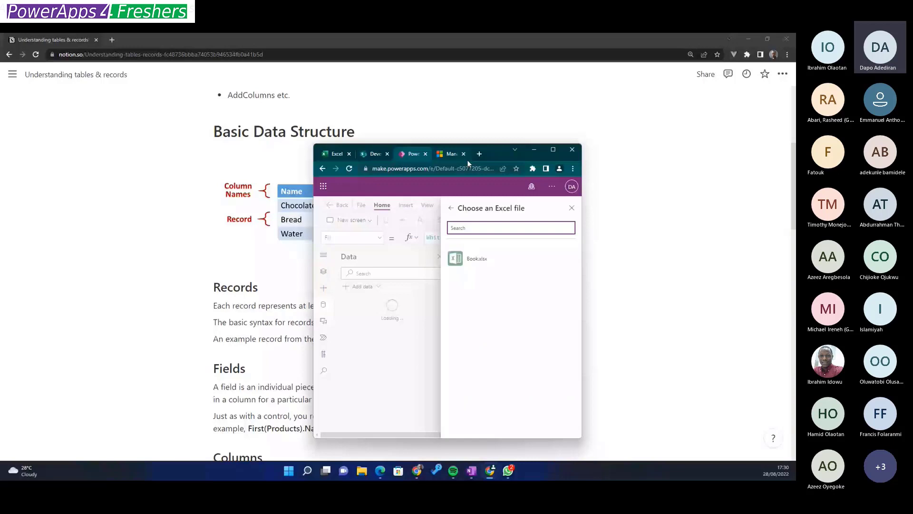
{"action": "double_click", "coordinate": [466, 159]}
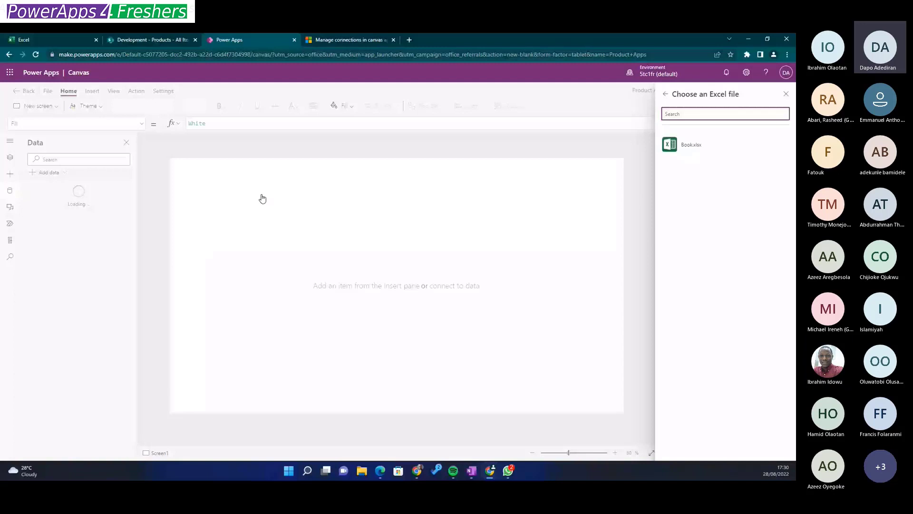
{"action": "left_click", "coordinate": [786, 94]}
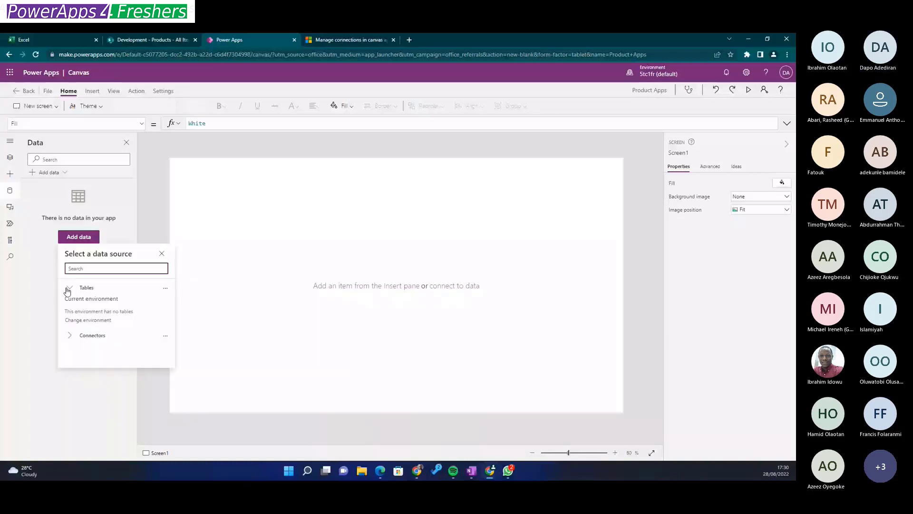
Find the OneDrive for Business connector and connect the Products table from Book.xlsx to the app.
{"action": "type", "text": "one"}
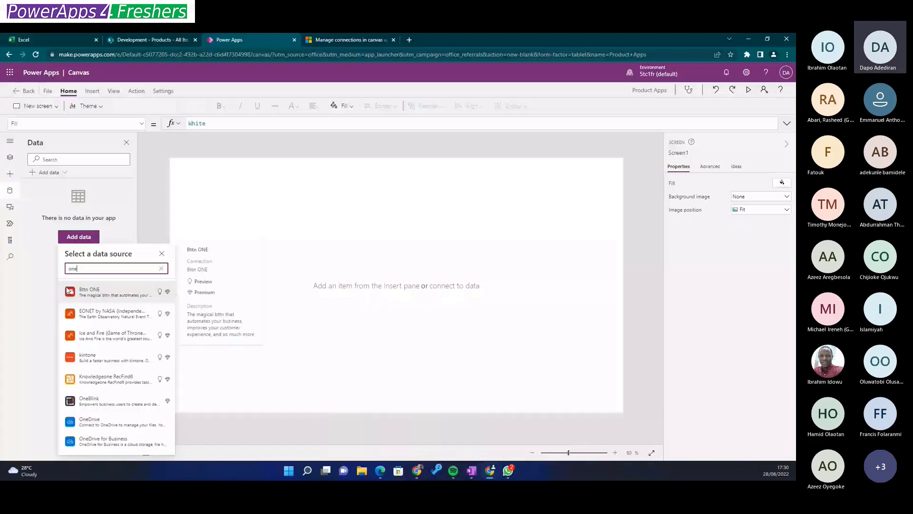
{"action": "left_click", "coordinate": [103, 440]}
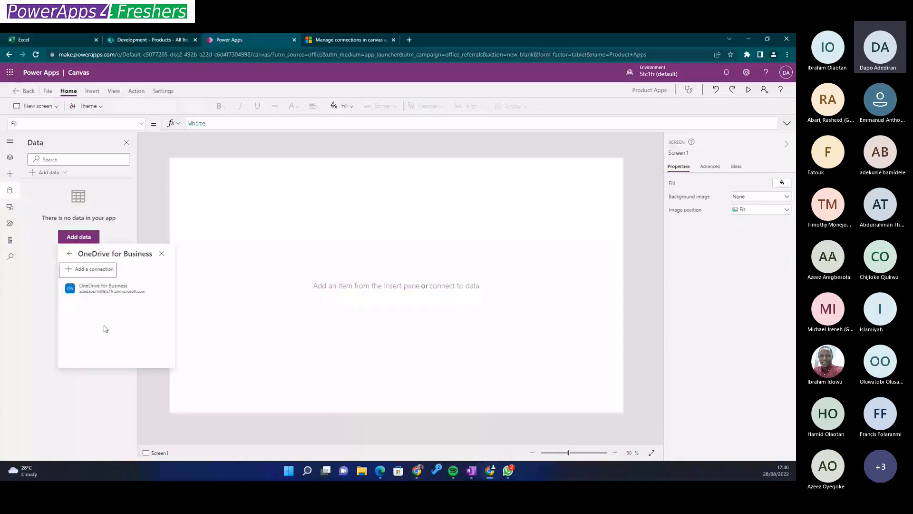
{"action": "left_click", "coordinate": [102, 290]}
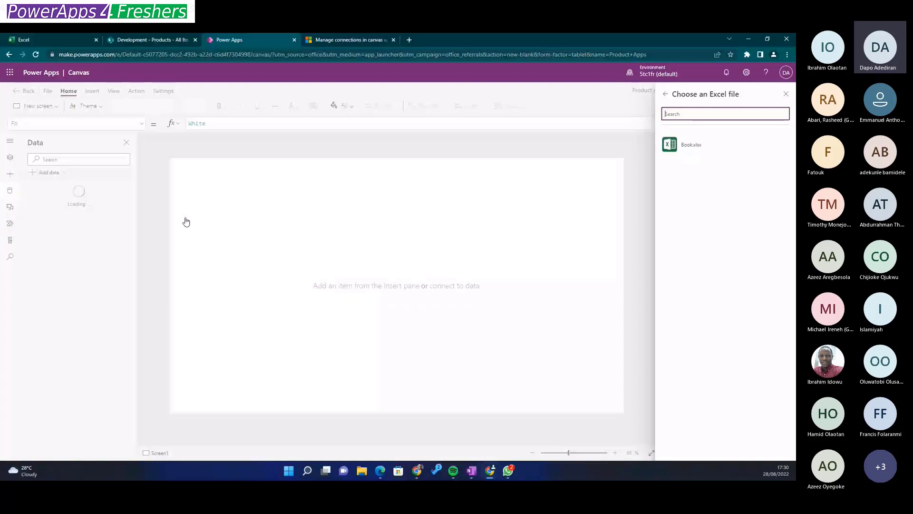
{"action": "left_click", "coordinate": [687, 145]}
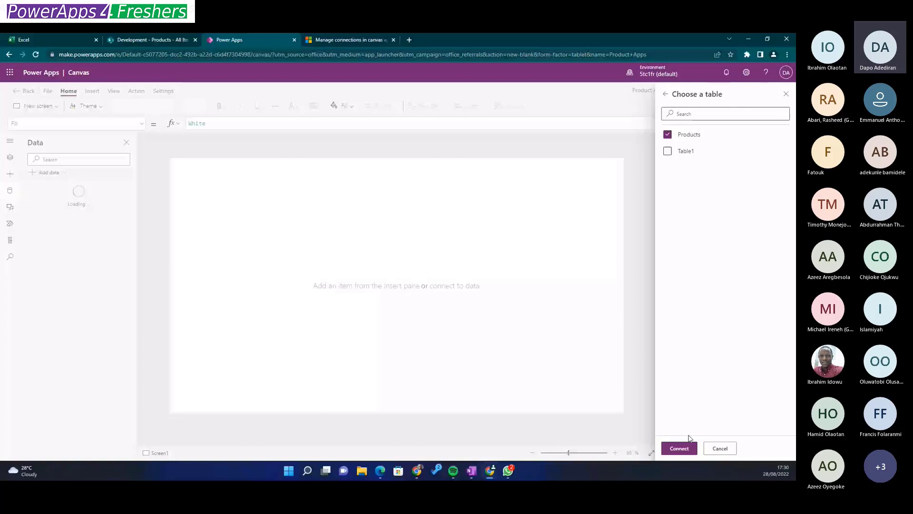
{"action": "left_click", "coordinate": [685, 447]}
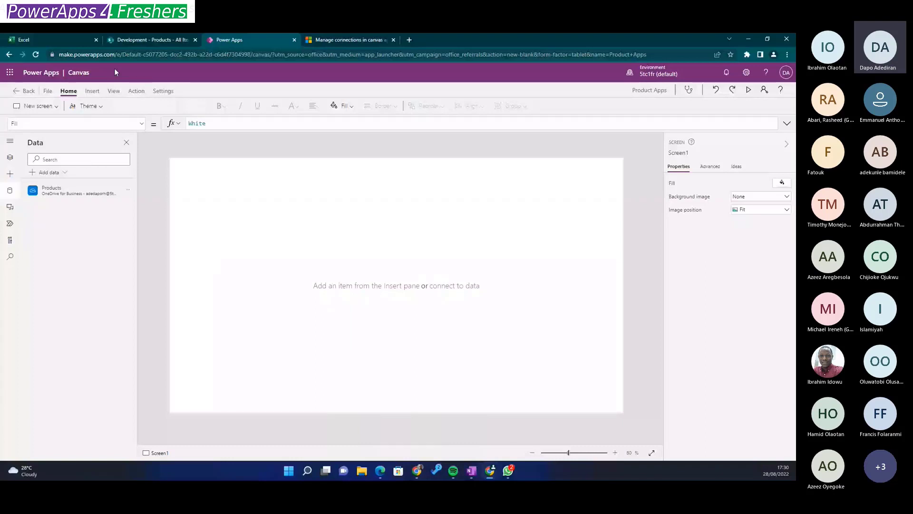
Insert a data table on Screen1 and use Products as its data source.
{"action": "left_click", "coordinate": [91, 91]}
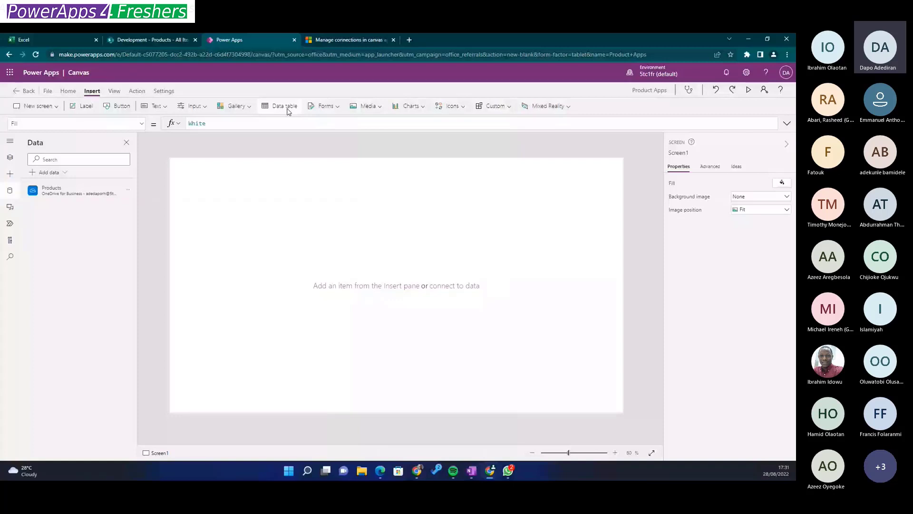
{"action": "left_click", "coordinate": [285, 106]}
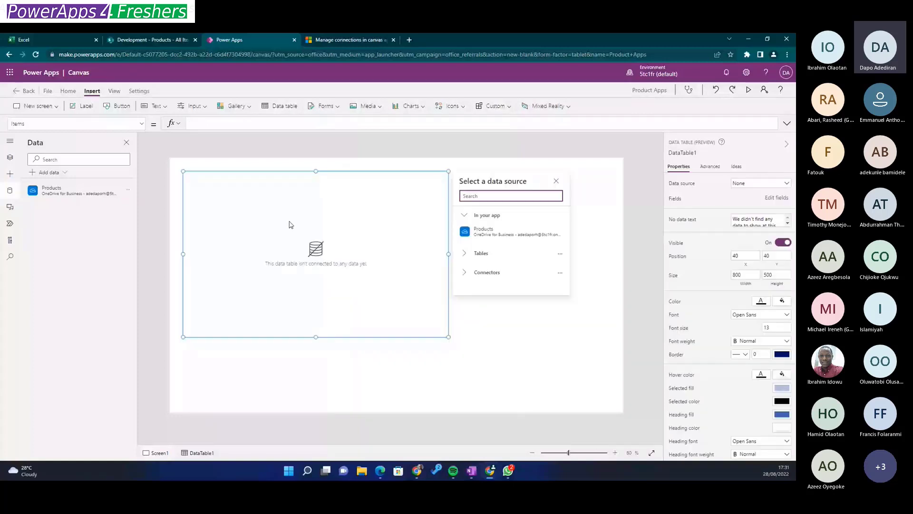
{"action": "left_click", "coordinate": [484, 230]}
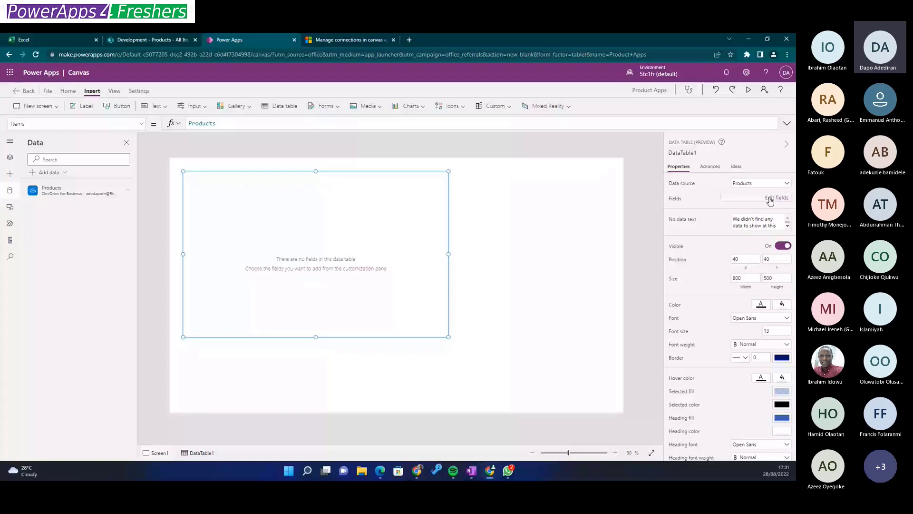
Add the Name, Price, Quantity on Hand and Quantity on Order fields to the data table.
{"action": "left_click", "coordinate": [773, 198]}
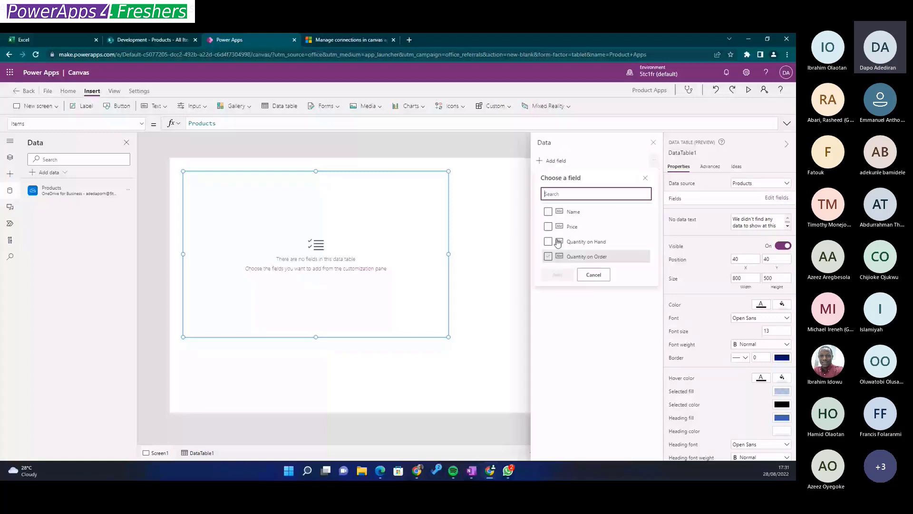
{"action": "left_click", "coordinate": [343, 347]}
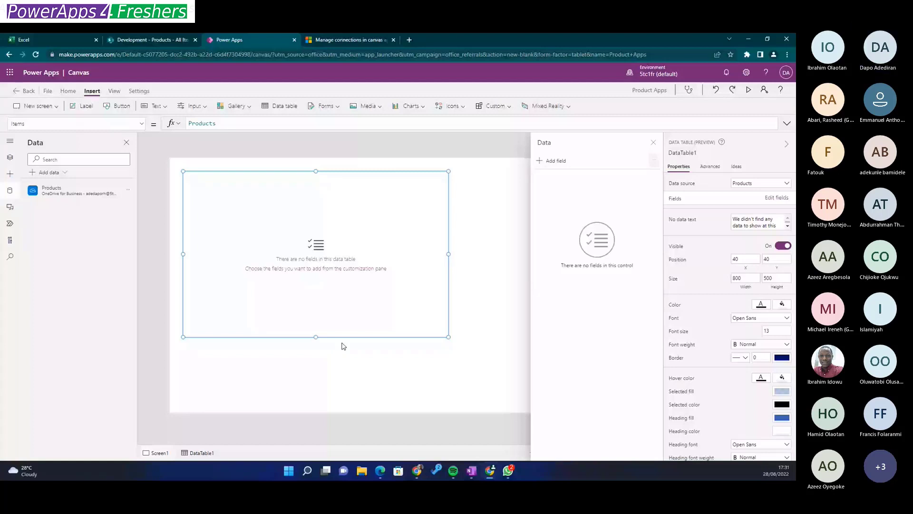
{"action": "left_click", "coordinate": [653, 142]}
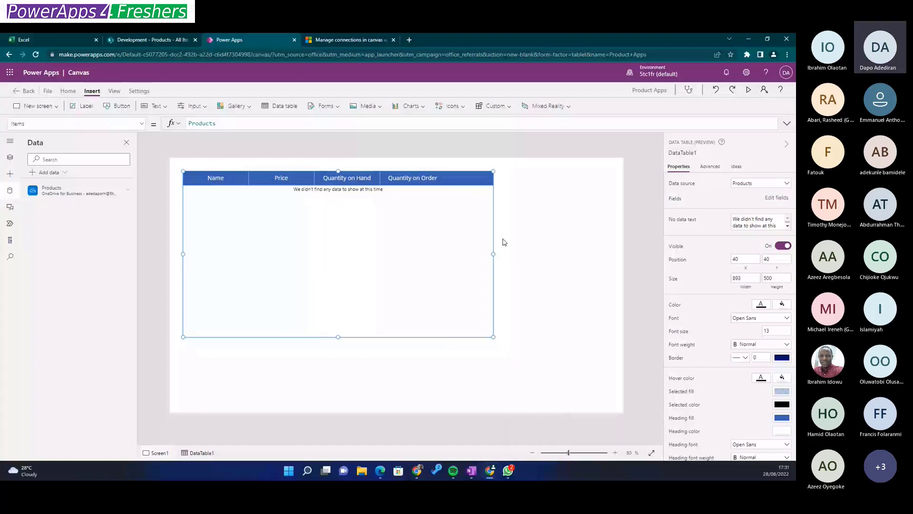
Resize the data table to about 1026 wide and 302 high.
{"action": "left_click_drag", "start_coordinate": [505, 242], "coordinate": [505, 242]}
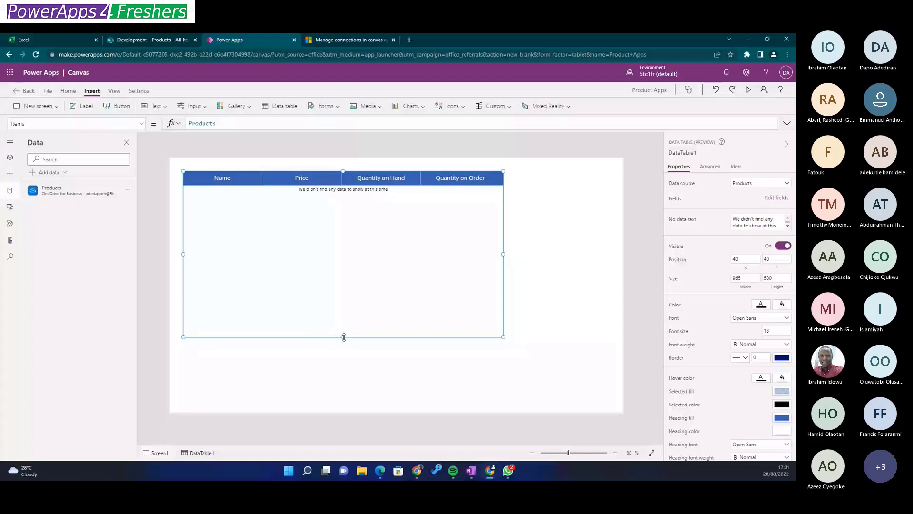
{"action": "left_click_drag", "start_coordinate": [344, 337], "coordinate": [353, 271]}
{"action": "left_click_drag", "start_coordinate": [503, 254], "coordinate": [523, 222]}
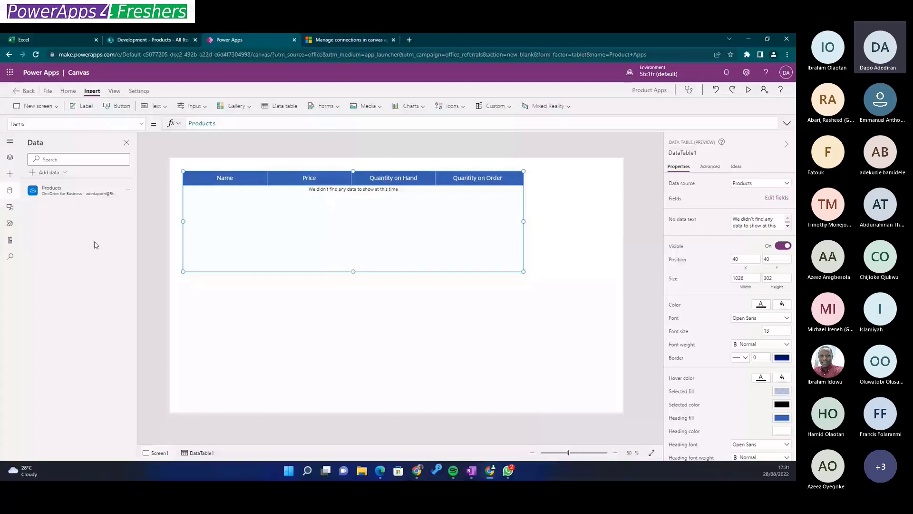
{"action": "left_click", "coordinate": [394, 259]}
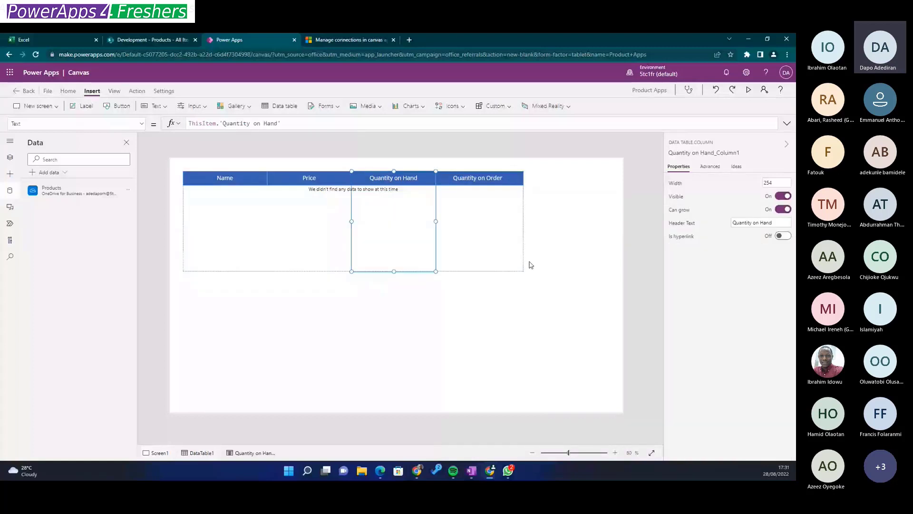
{"action": "left_click", "coordinate": [531, 265]}
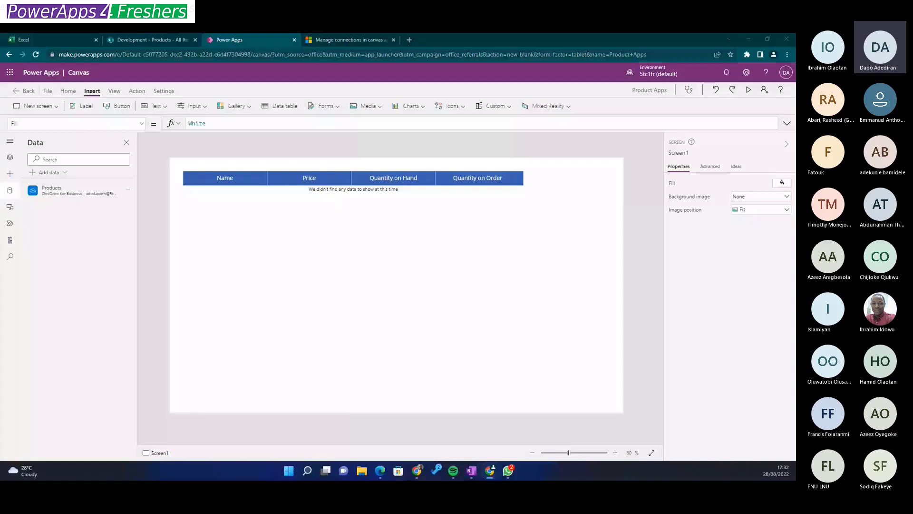
{"action": "left_click", "coordinate": [264, 235]}
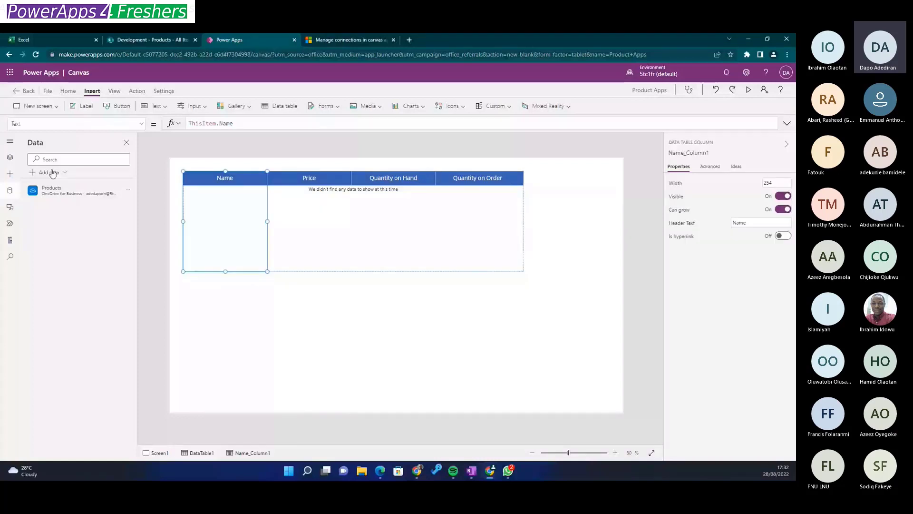
{"action": "left_click", "coordinate": [53, 173]}
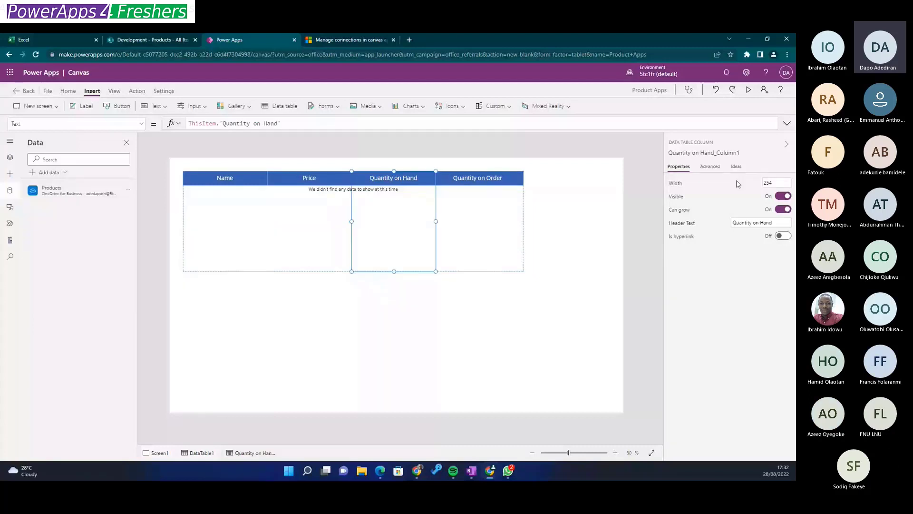
Reconnect DataTable1 to the Products table through OneDrive for Business and replace its existing columns.
{"action": "left_click", "coordinate": [10, 157]}
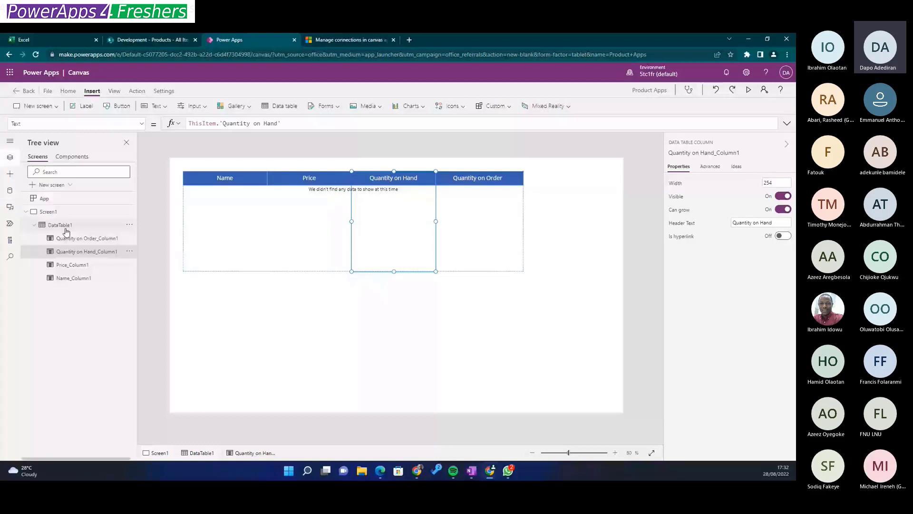
{"action": "left_click", "coordinate": [67, 230]}
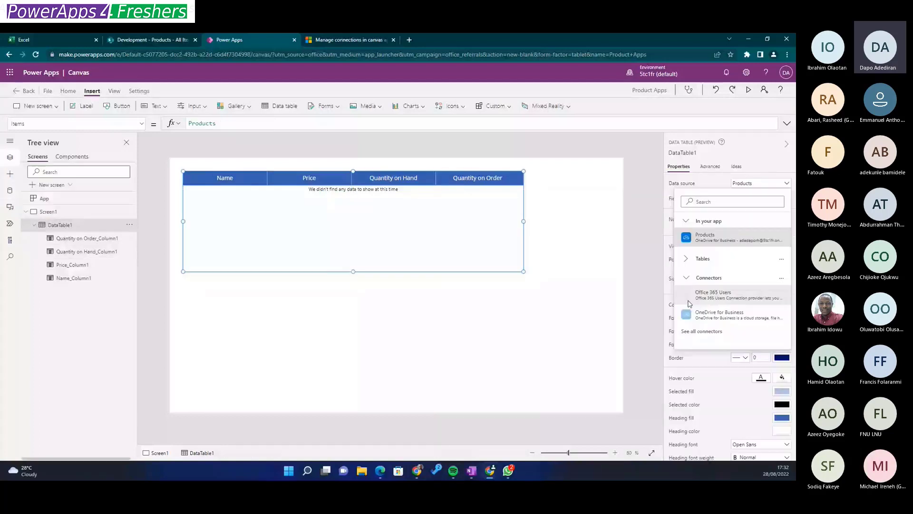
{"action": "left_click", "coordinate": [720, 316]}
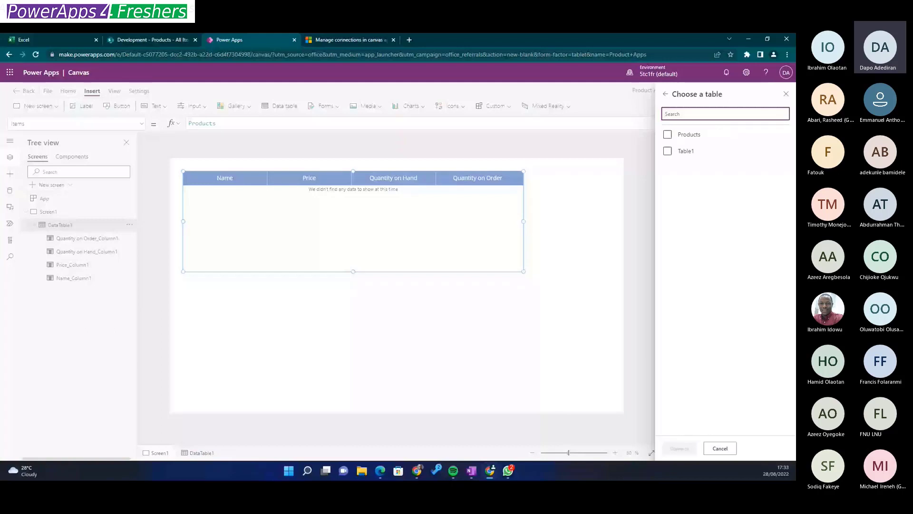
{"action": "left_click", "coordinate": [629, 394]}
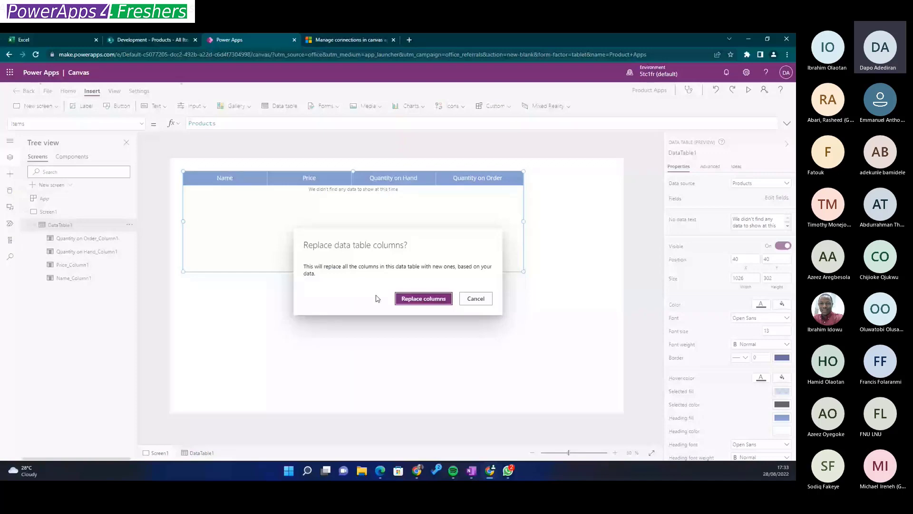
{"action": "left_click", "coordinate": [421, 298]}
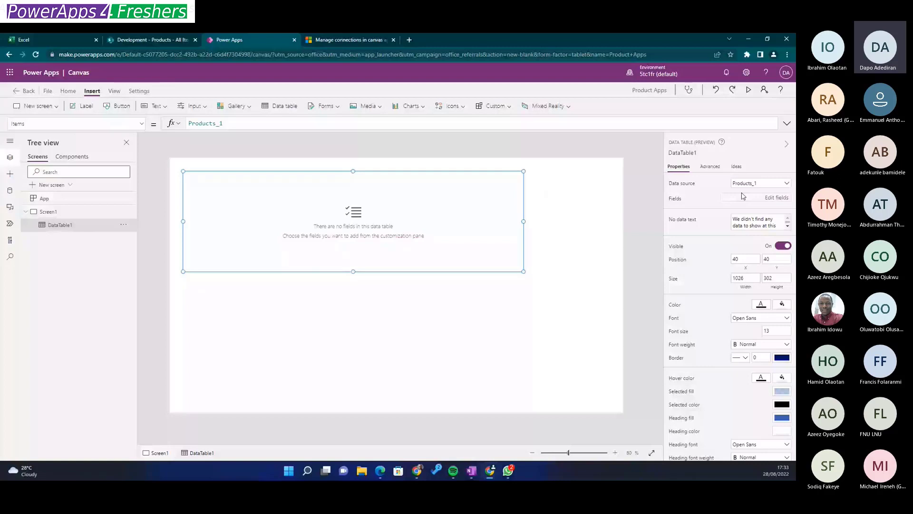
Refresh the Products_1 data source and show Name, Price, Quantity on Hand and Quantity on Order in the data table.
{"action": "left_click", "coordinate": [10, 190]}
{"action": "left_click", "coordinate": [128, 209]}
{"action": "left_click", "coordinate": [143, 224]}
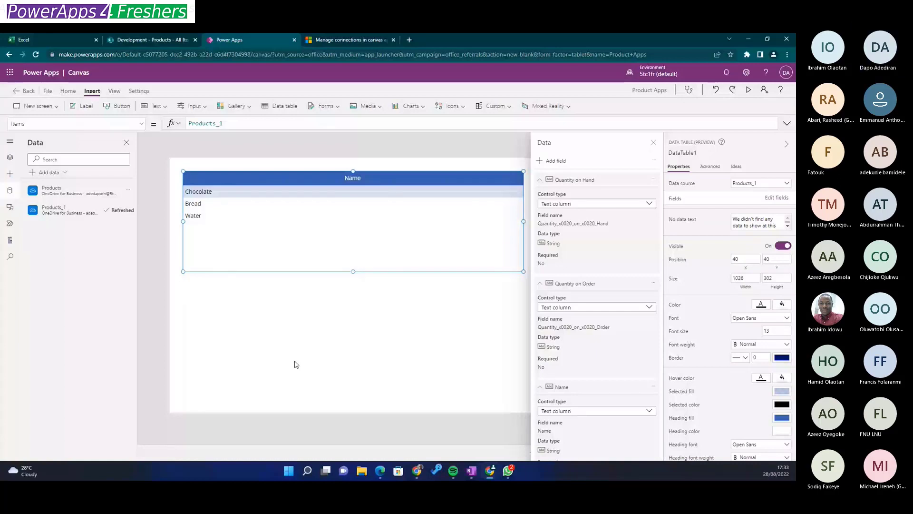
{"action": "left_click", "coordinate": [653, 142]}
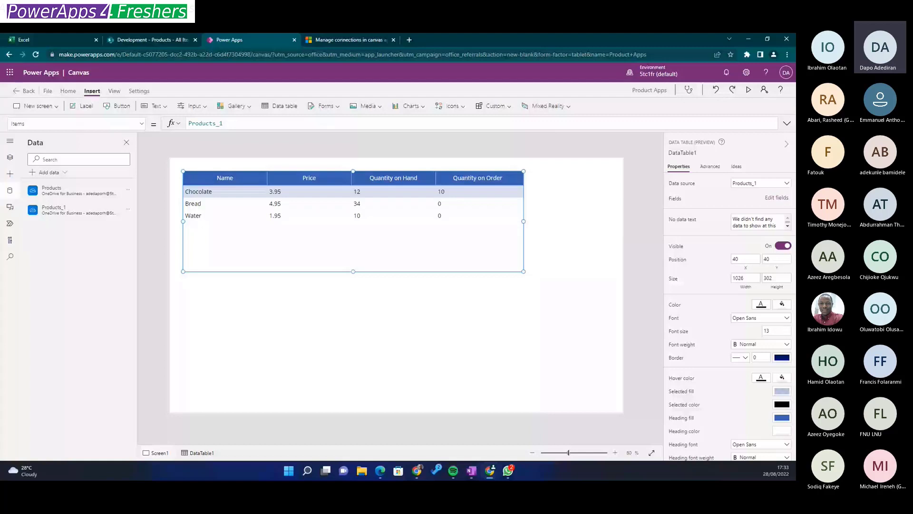
{"action": "left_click", "coordinate": [379, 470]}
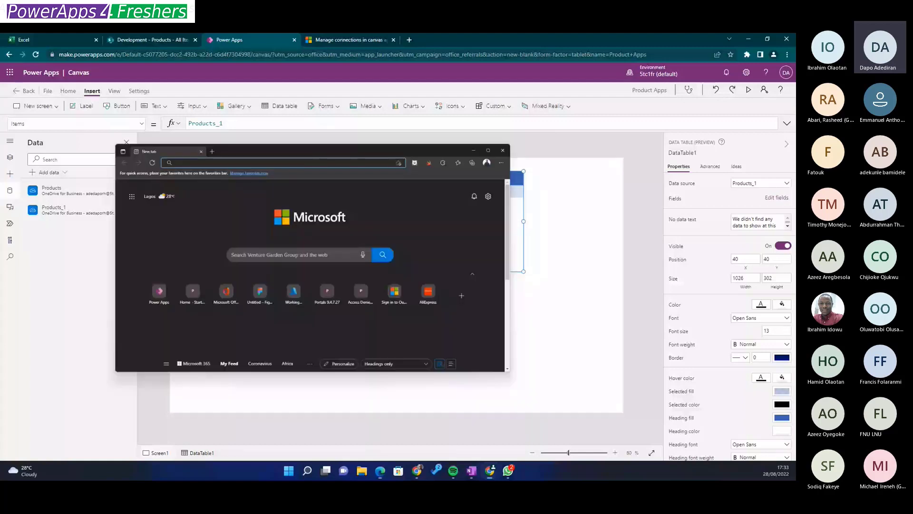
{"action": "key", "text": "alt+F4"}
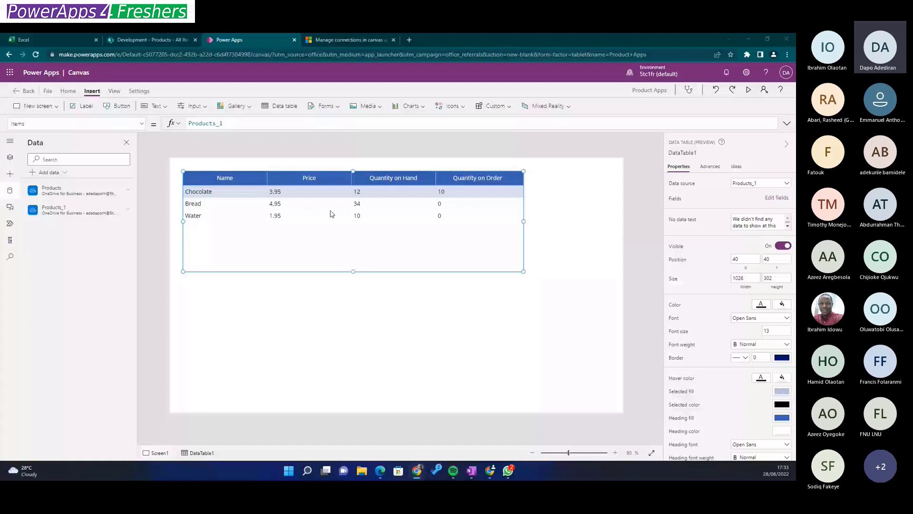
Shorten the data table and set the text of a label placed below it to First(Products_1).
{"action": "left_click_drag", "start_coordinate": [353, 271], "coordinate": [359, 234]}
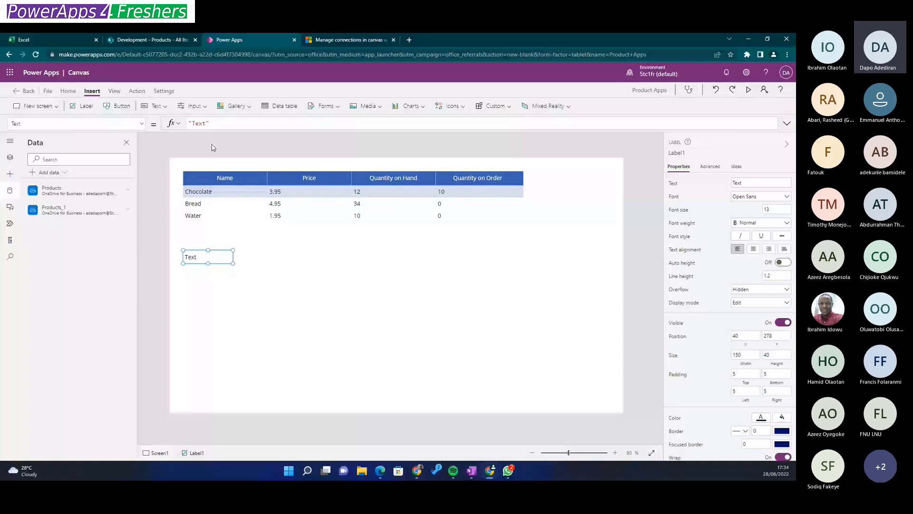
{"action": "left_click", "coordinate": [216, 123]}
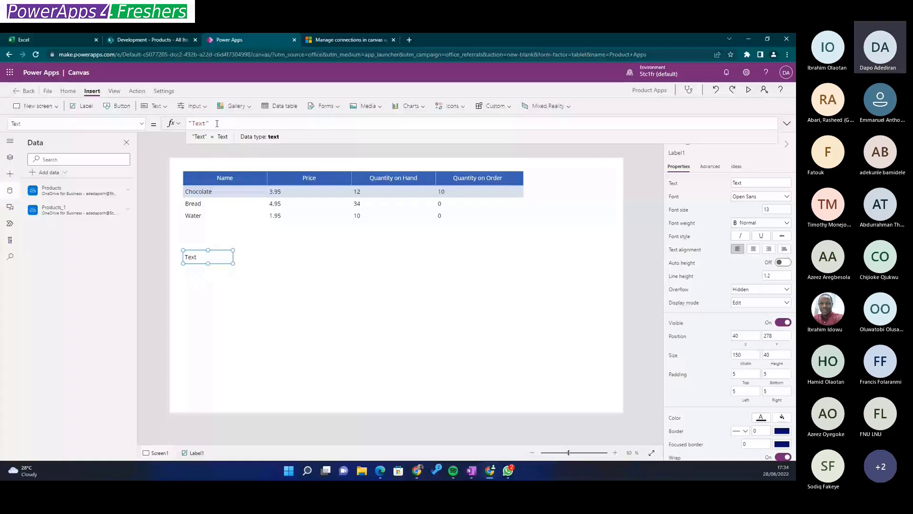
{"action": "key", "text": "ctrl+a"}
{"action": "key", "text": "BackSpace"}
{"action": "type", "text": "Fir"}
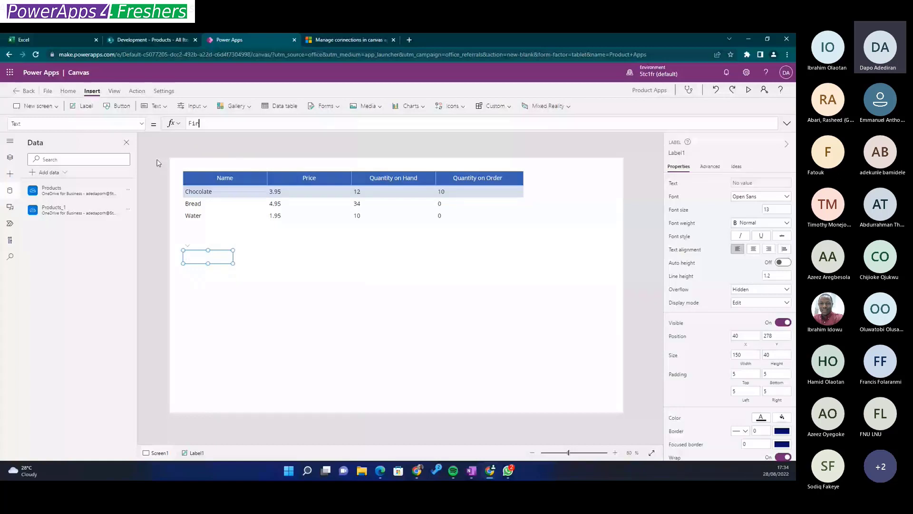
{"action": "type", "text": "st("}
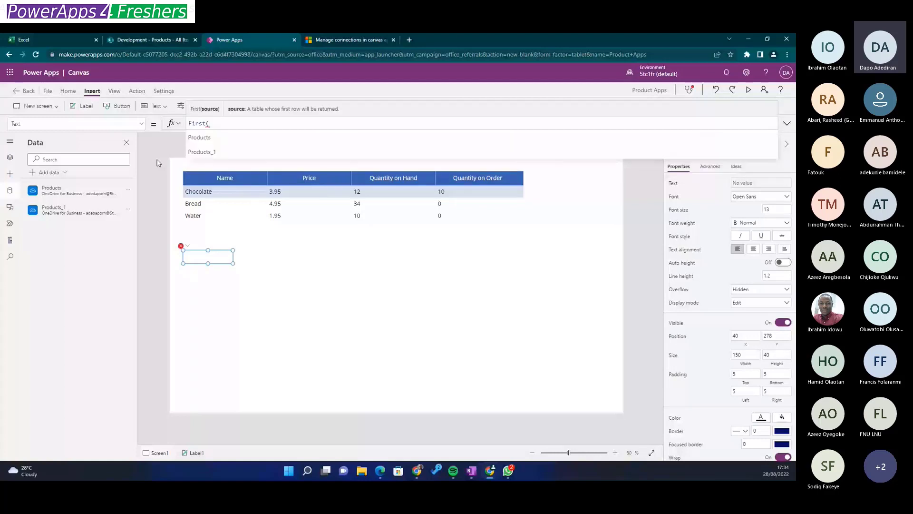
{"action": "left_click", "coordinate": [200, 151]}
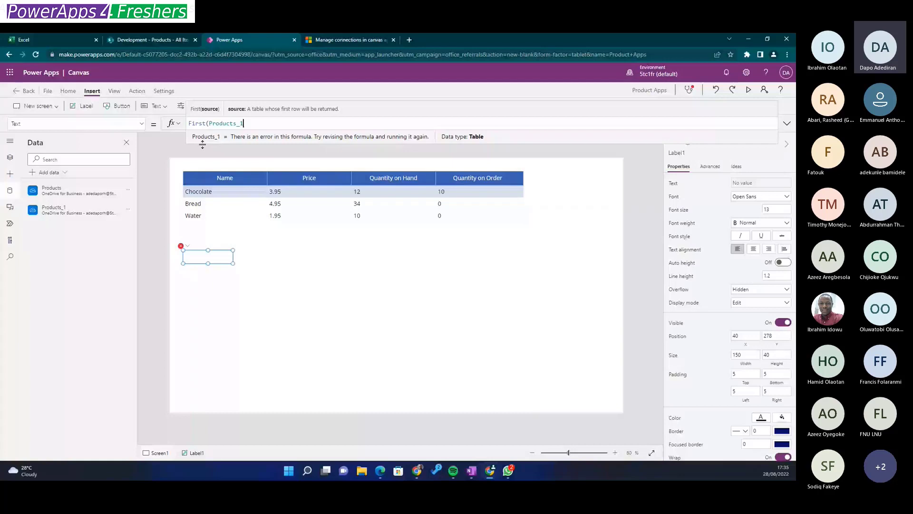
{"action": "type", "text": ")"}
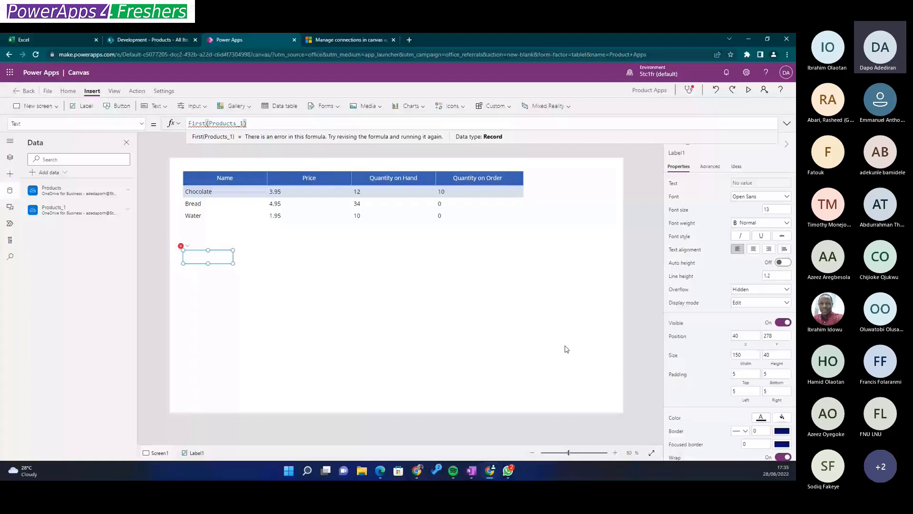
Extend the label's formula to First(Products_1).Name so it reads the name from the first record.
{"action": "left_click", "coordinate": [269, 122]}
{"action": "type", "text": "."}
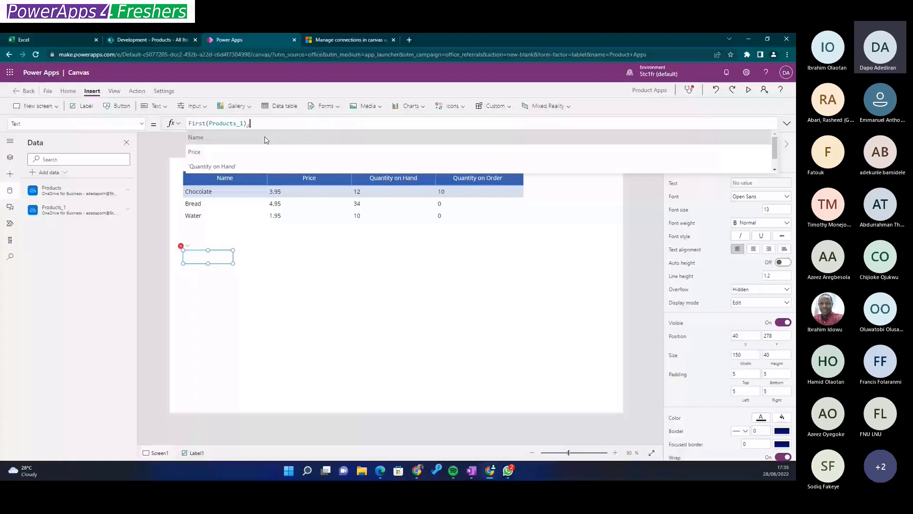
{"action": "scroll", "coordinate": [226, 171], "scroll_direction": "down", "scroll_amount": 1}
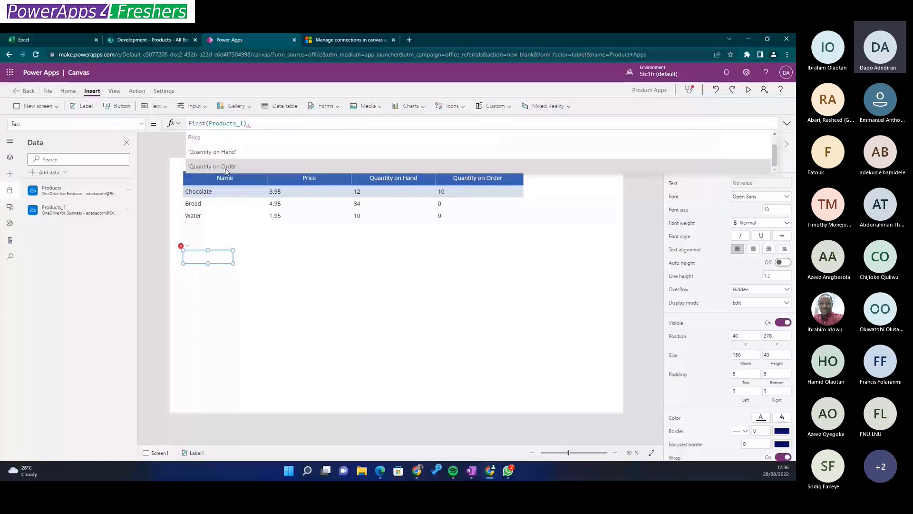
{"action": "scroll", "coordinate": [223, 142], "scroll_direction": "up", "scroll_amount": 1}
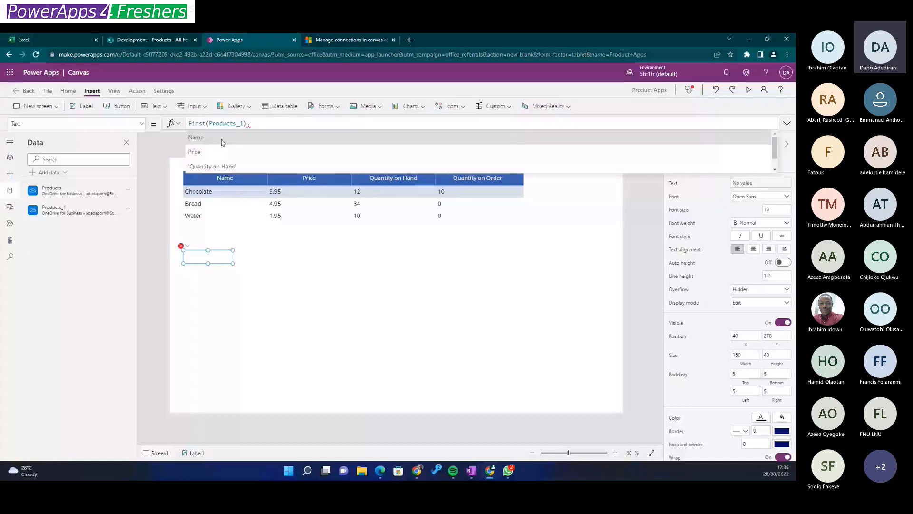
{"action": "left_click", "coordinate": [222, 139]}
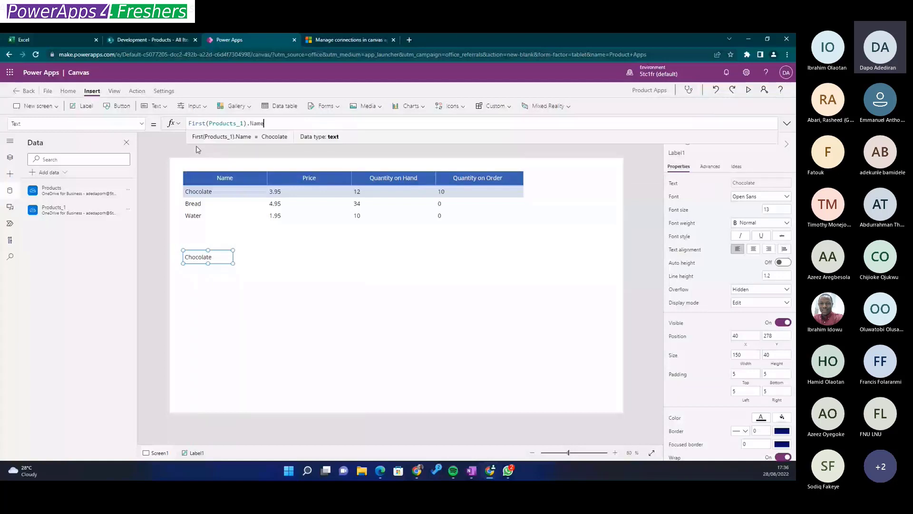
Change the label's formula to First(Products_1).Price and move the label slightly down to about Y 291.
{"action": "double_click", "coordinate": [255, 124]}
{"action": "type", "text": "Price"}
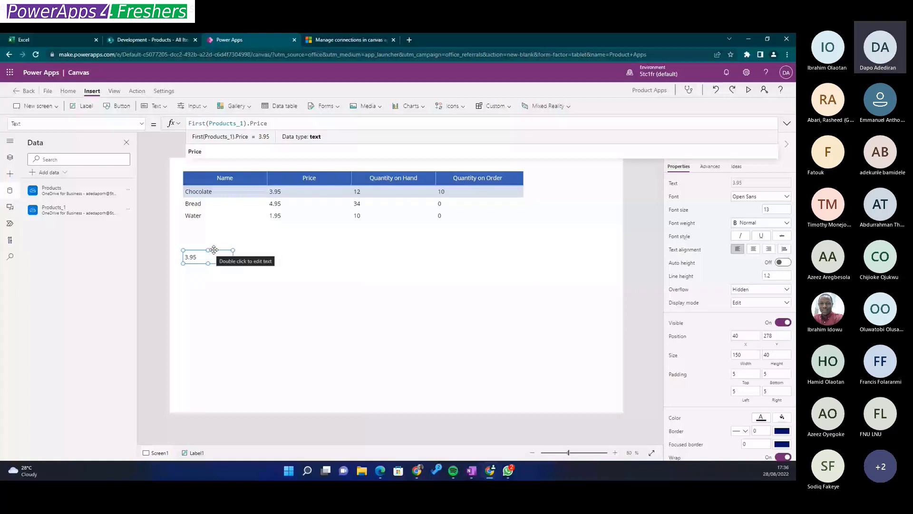
{"action": "left_click_drag", "start_coordinate": [214, 249], "coordinate": [214, 254]}
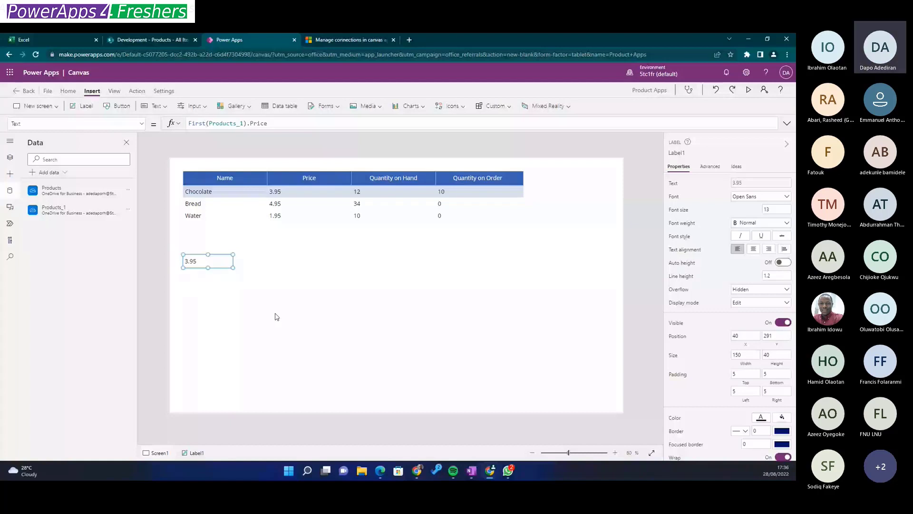
{"action": "left_click", "coordinate": [274, 316]}
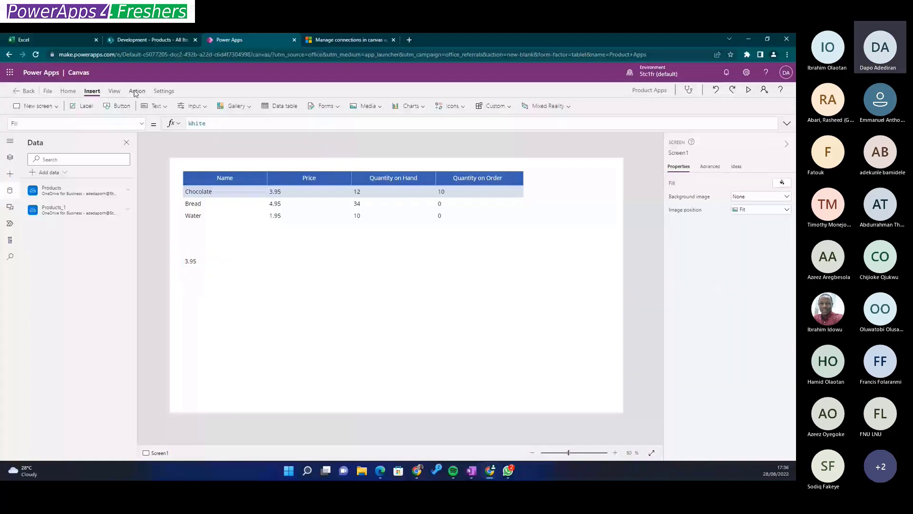
Insert a button and place it below the price label at about X 52, Y 392.
{"action": "left_click", "coordinate": [136, 92]}
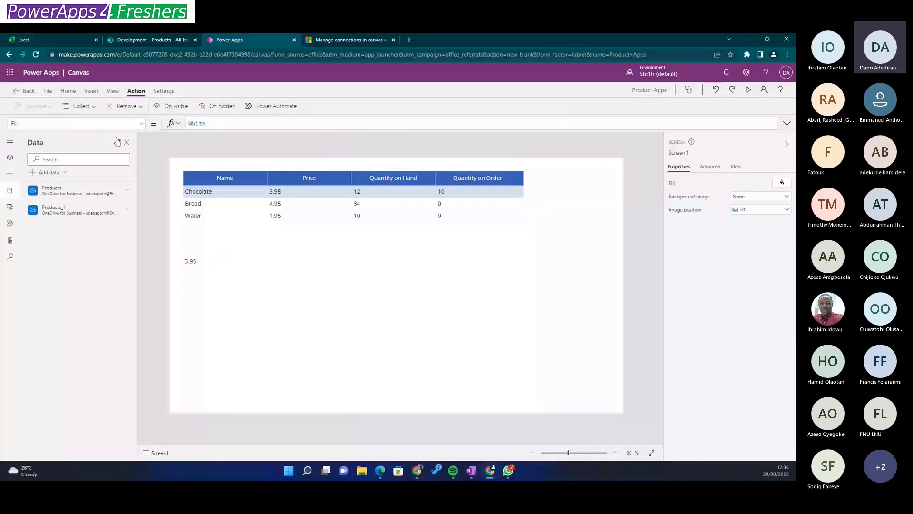
{"action": "left_click", "coordinate": [92, 91]}
{"action": "left_click", "coordinate": [117, 106]}
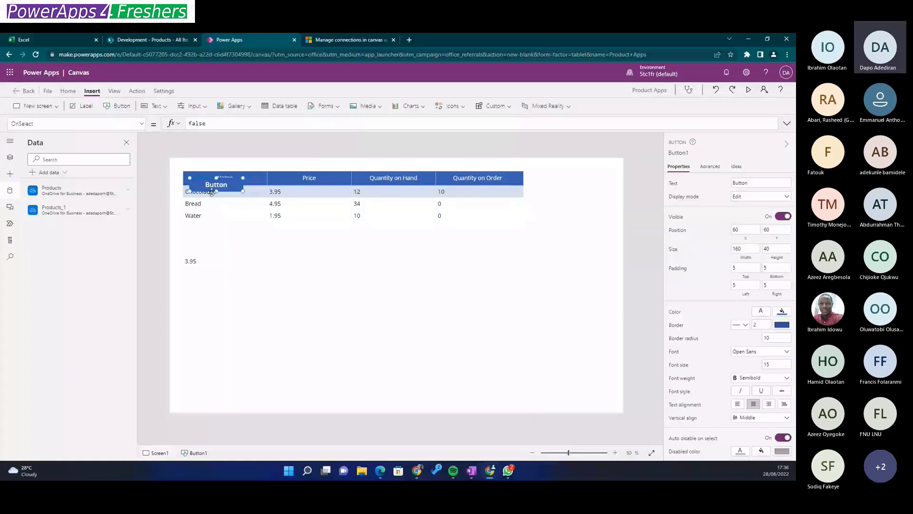
{"action": "left_click_drag", "start_coordinate": [212, 192], "coordinate": [203, 292]}
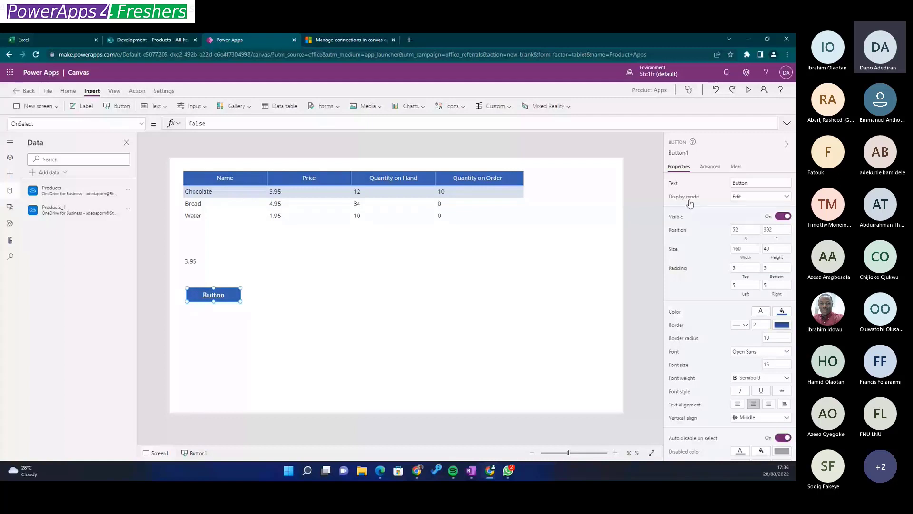
Replace the button's OnSelect formula with a Patch function that takes Products_1 as its data source.
{"action": "left_click", "coordinate": [137, 92]}
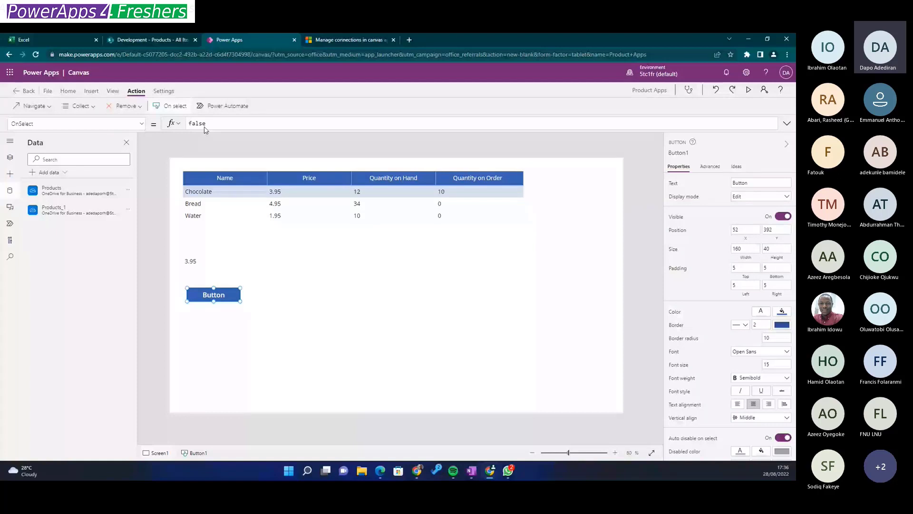
{"action": "left_click", "coordinate": [204, 128]}
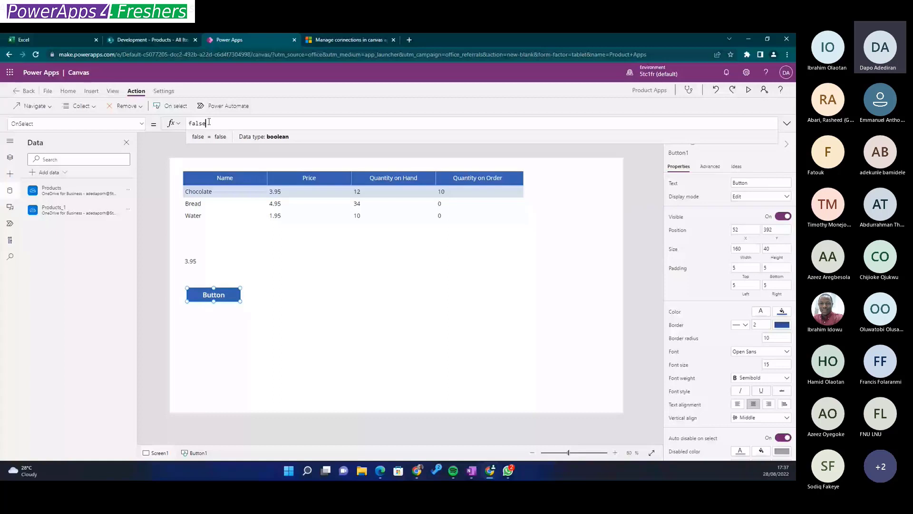
{"action": "left_click_drag", "start_coordinate": [209, 121], "coordinate": [172, 154]}
{"action": "key", "text": "BackSpace"}
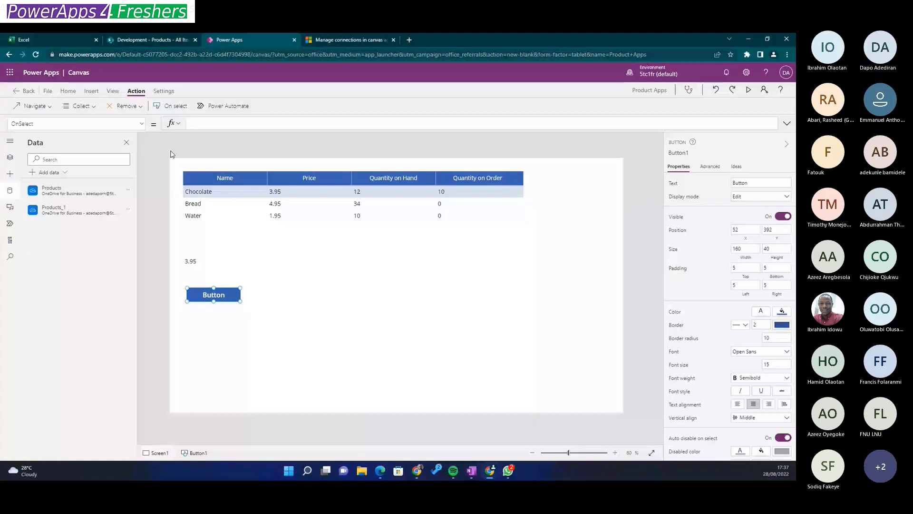
{"action": "type", "text": "Pat"}
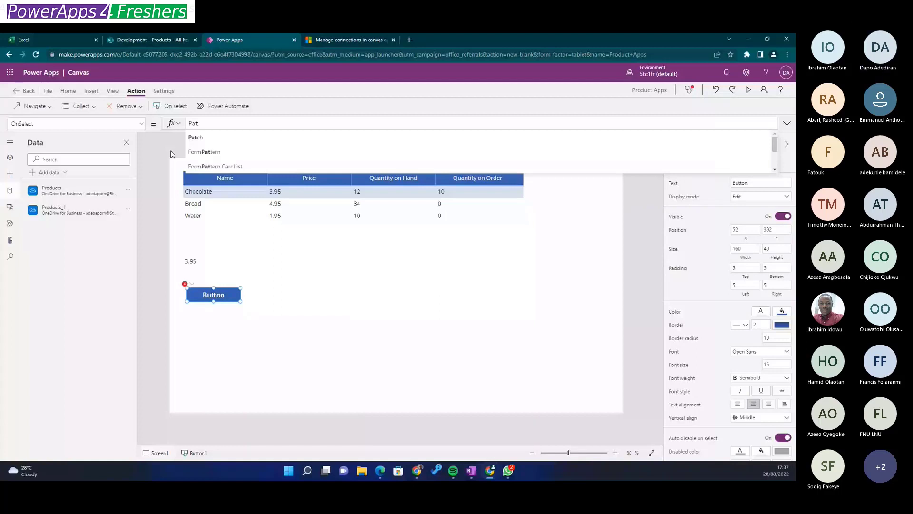
{"action": "type", "text": "ch"}
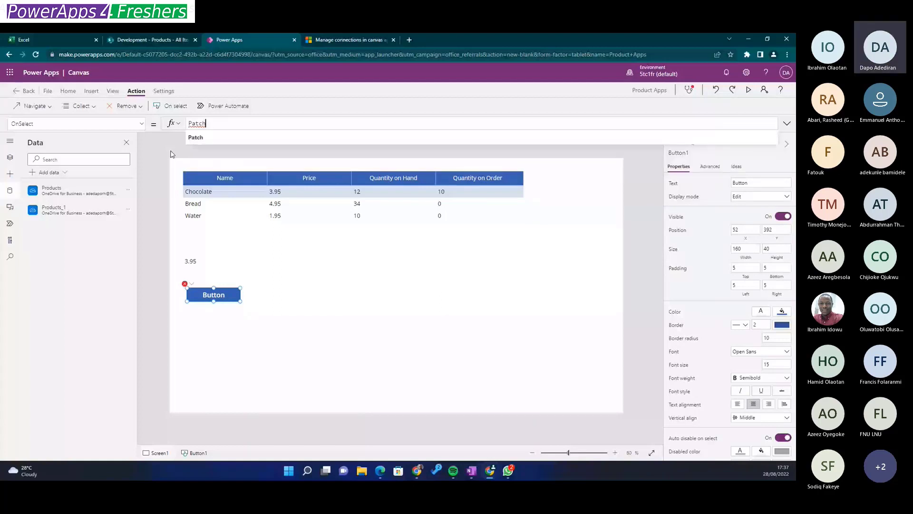
{"action": "type", "text": "("}
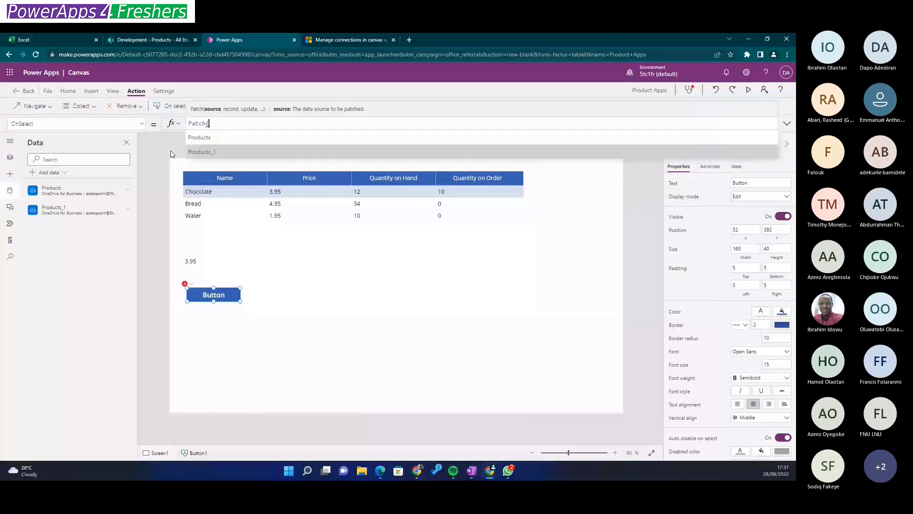
{"action": "key", "text": "Tab"}
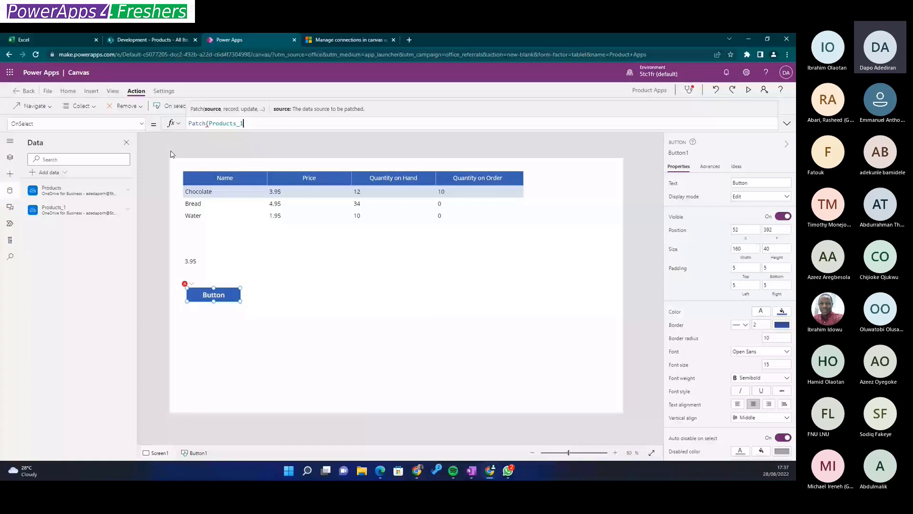
Add a record in curly braces to the Patch formula with Name set to "Strawberry".
{"action": "type", "text": ","}
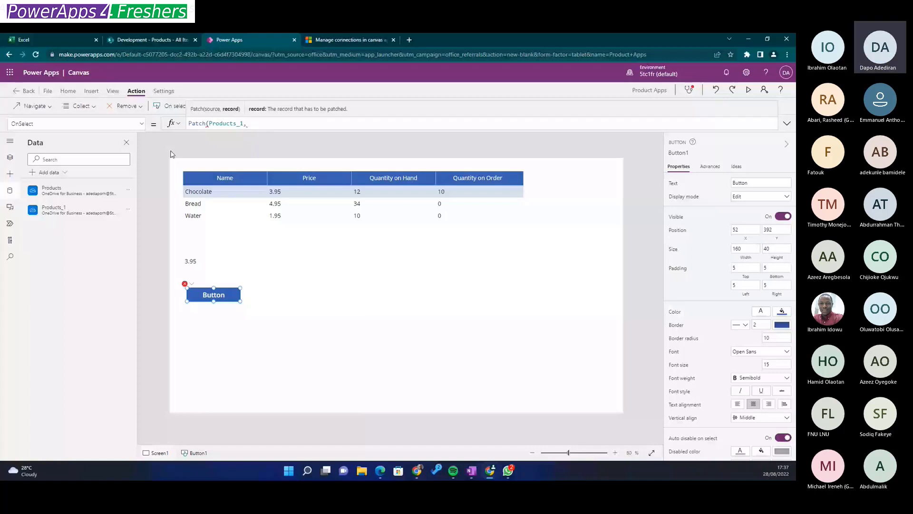
{"action": "type", "text": "{}"}
{"action": "type", "text": ")Name"}
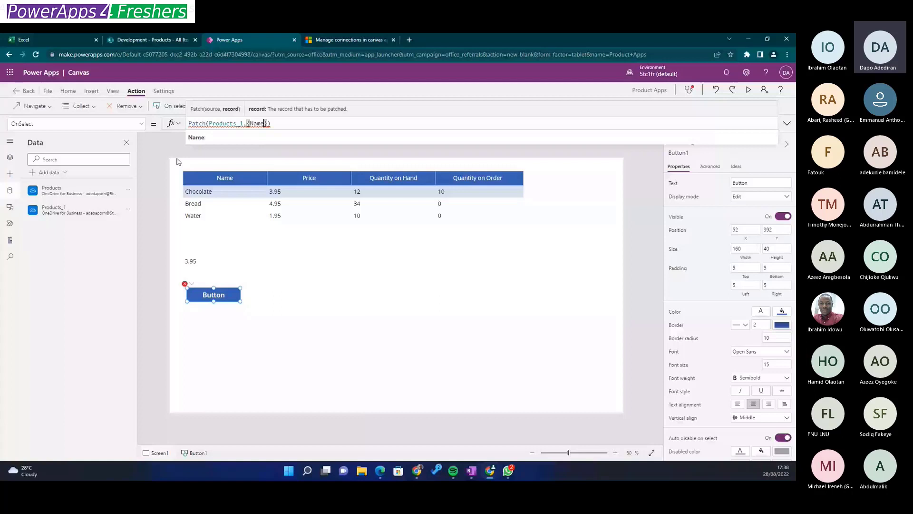
{"action": "type", "text": ":"}
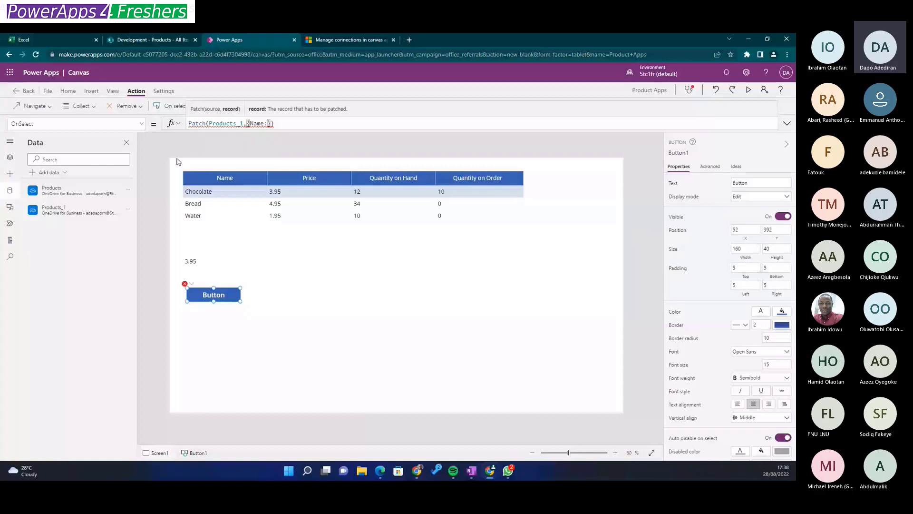
{"action": "type", "text": "\""}
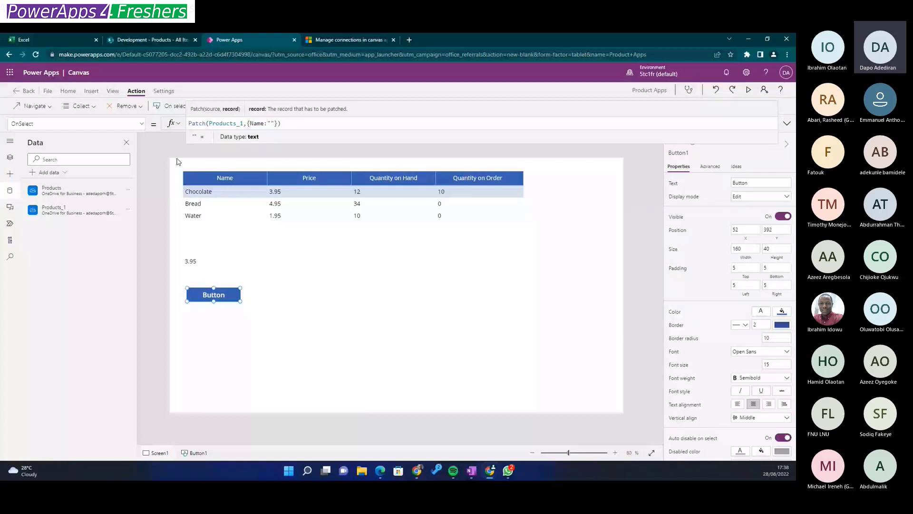
{"action": "type", "text": "Strawb"}
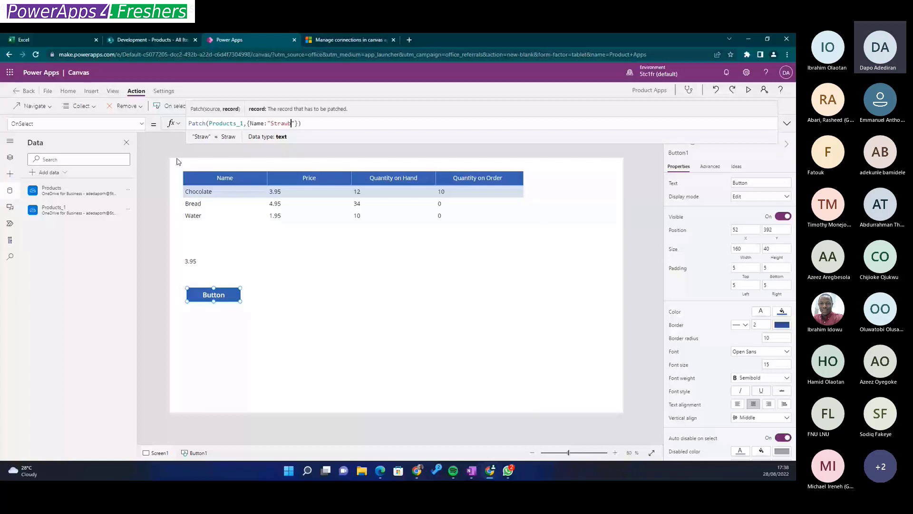
{"action": "type", "text": "erry\","}
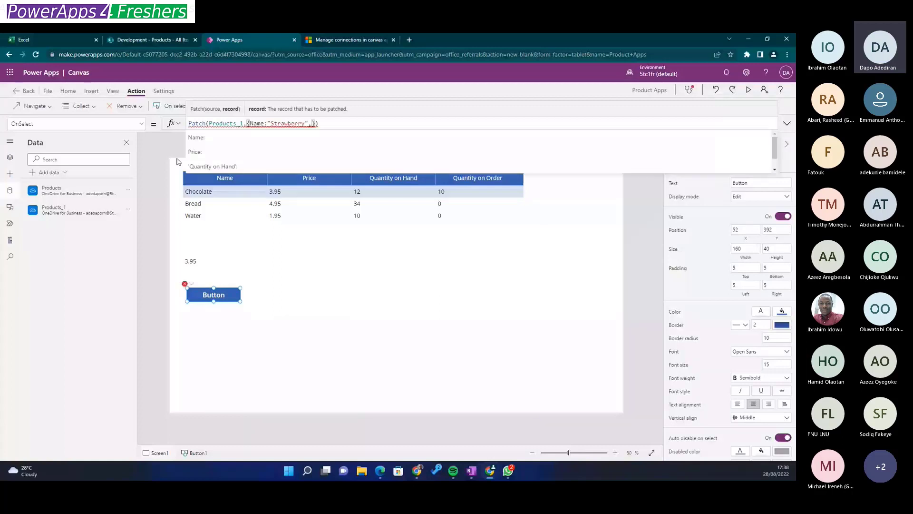
Add the Price field with the numeric value 4 to the Strawberry record in the Patch formula.
{"action": "type", "text": "Pric"}
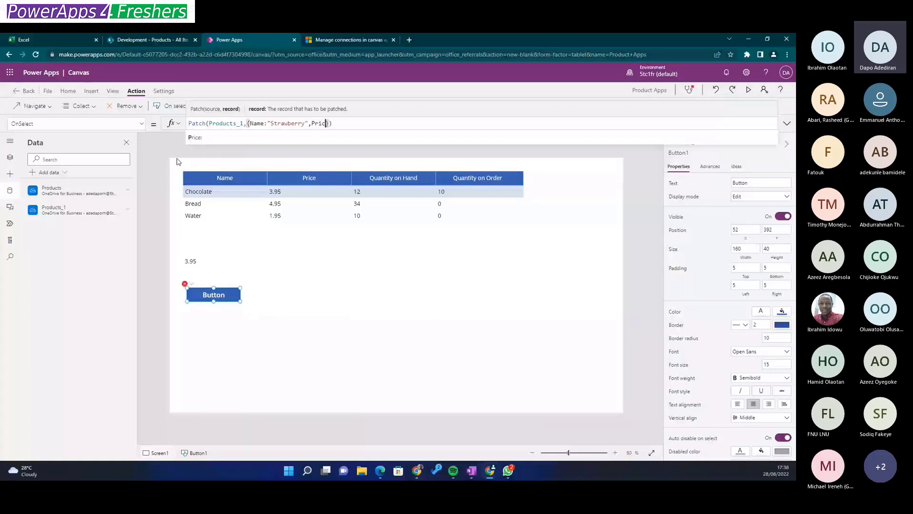
{"action": "type", "text": "e:\""}
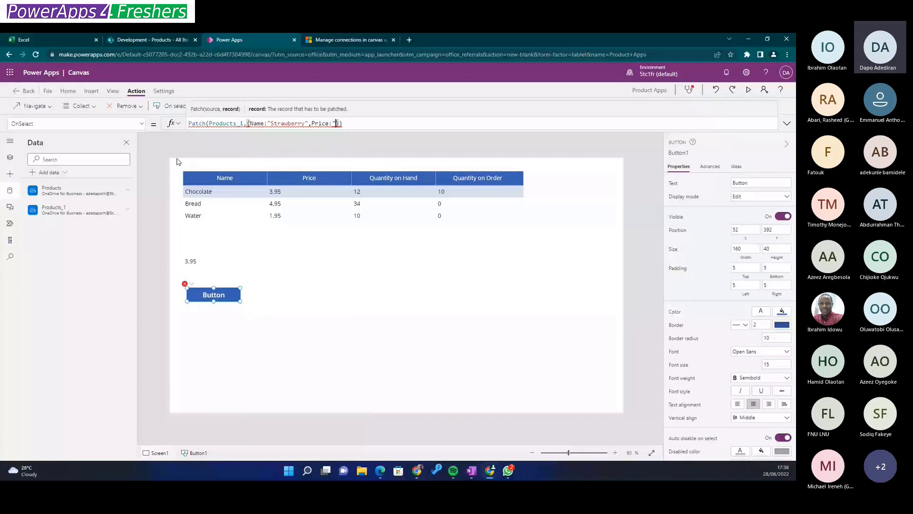
{"action": "key", "text": "BackSpace"}
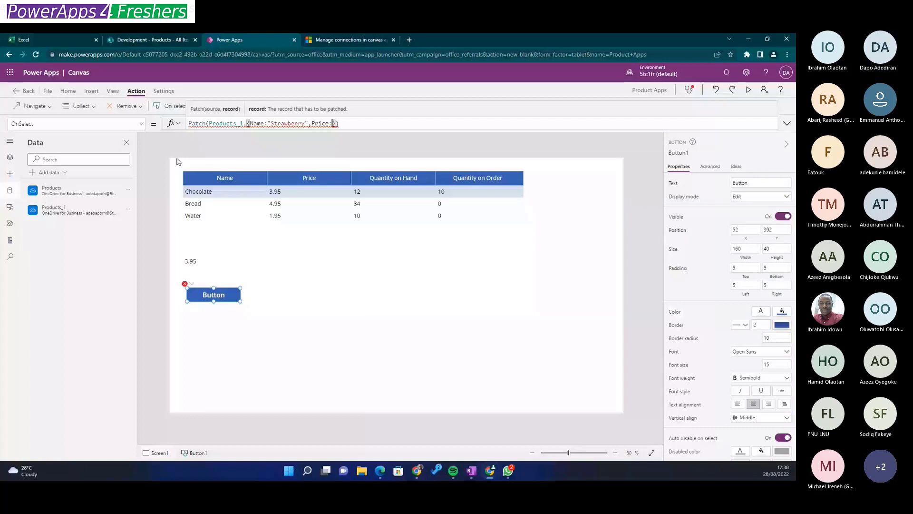
{"action": "type", "text": "4"}
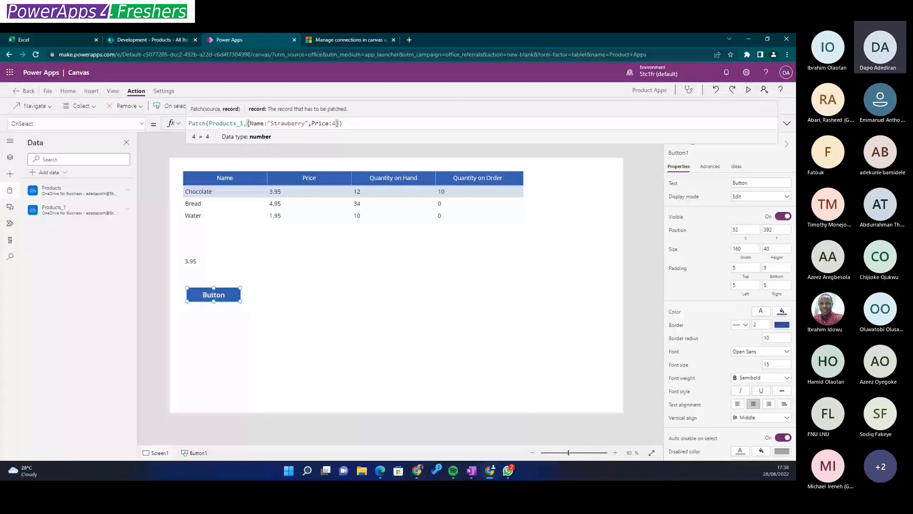
{"action": "key", "text": "super+d"}
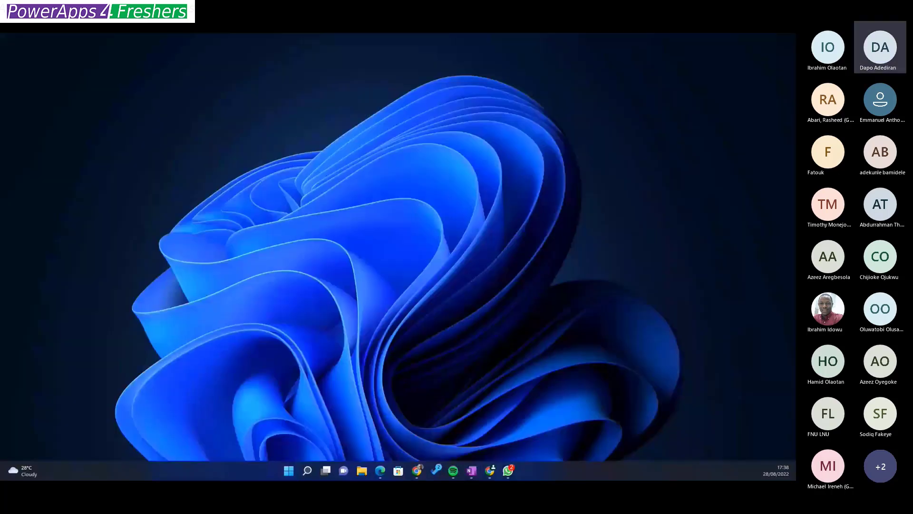
{"action": "key", "text": "super+d"}
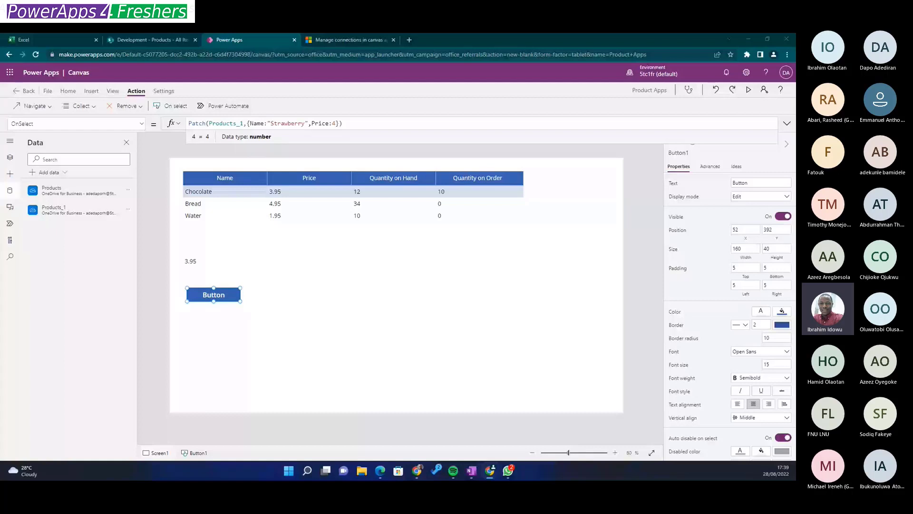
Add the 'Quantity on Hand' field with the value 5 to the Strawberry record in the Patch formula.
{"action": "left_click", "coordinate": [337, 123]}
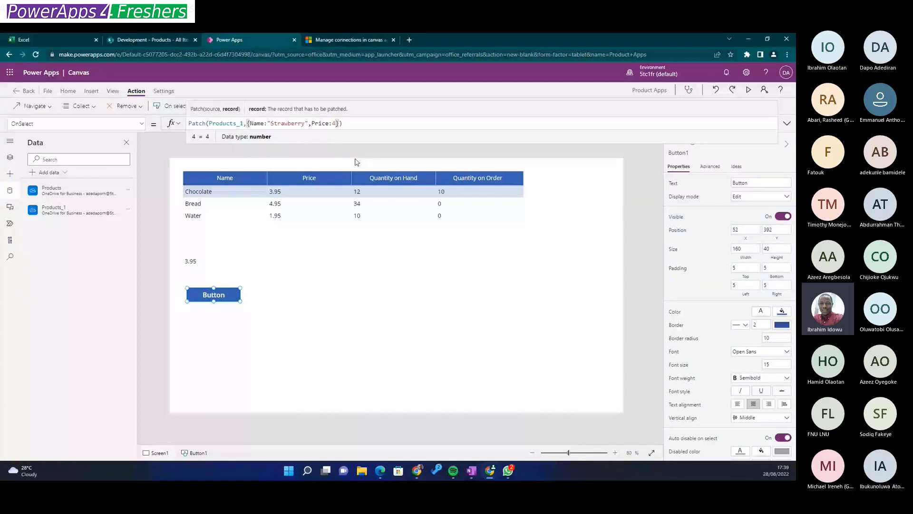
{"action": "type", "text": ",''"}
{"action": "key", "text": "BackSpace"}
{"action": "key", "text": "BackSpace"}
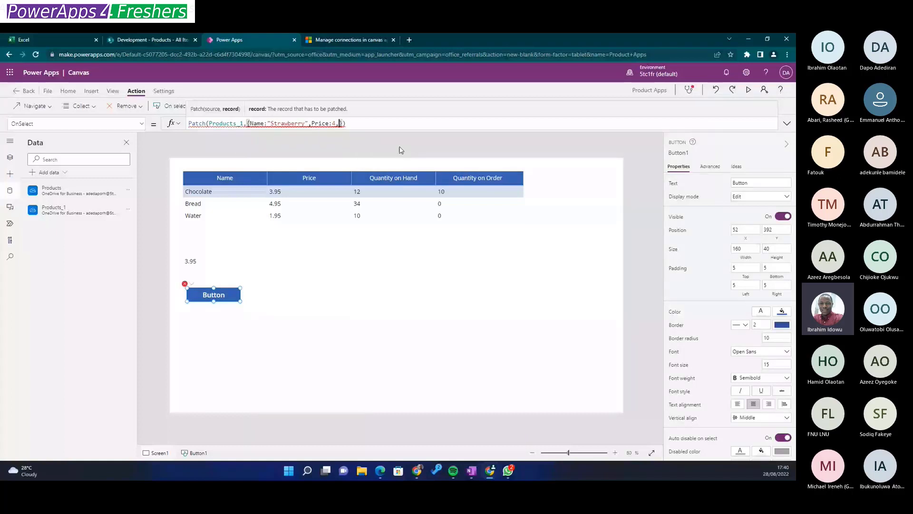
{"action": "type", "text": "'"}
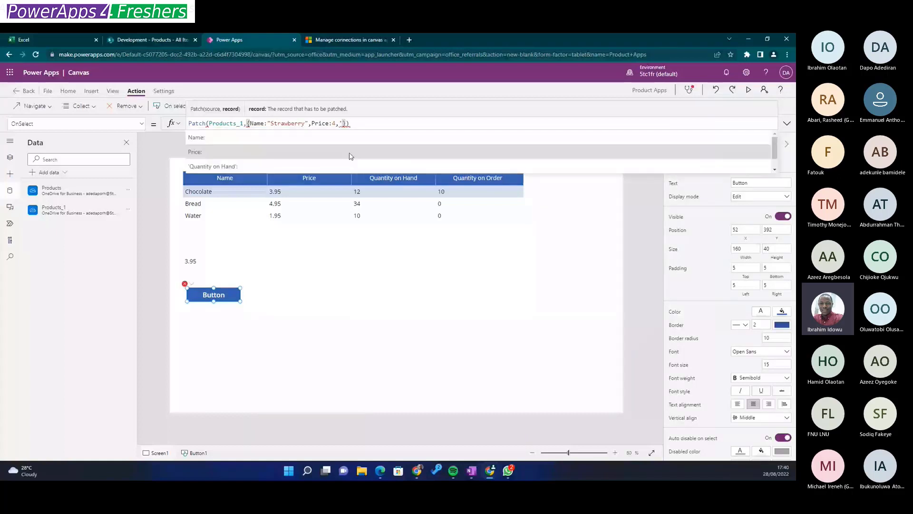
{"action": "left_click", "coordinate": [352, 166]}
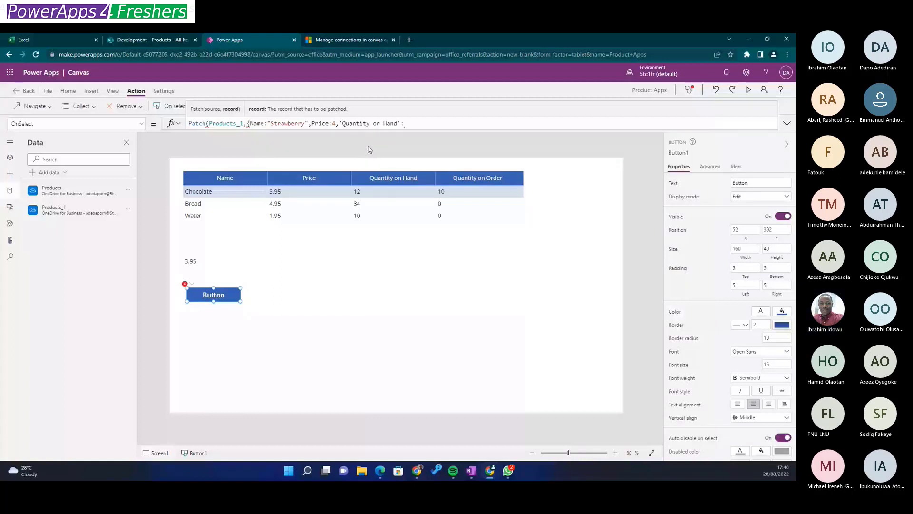
{"action": "type", "text": "5"}
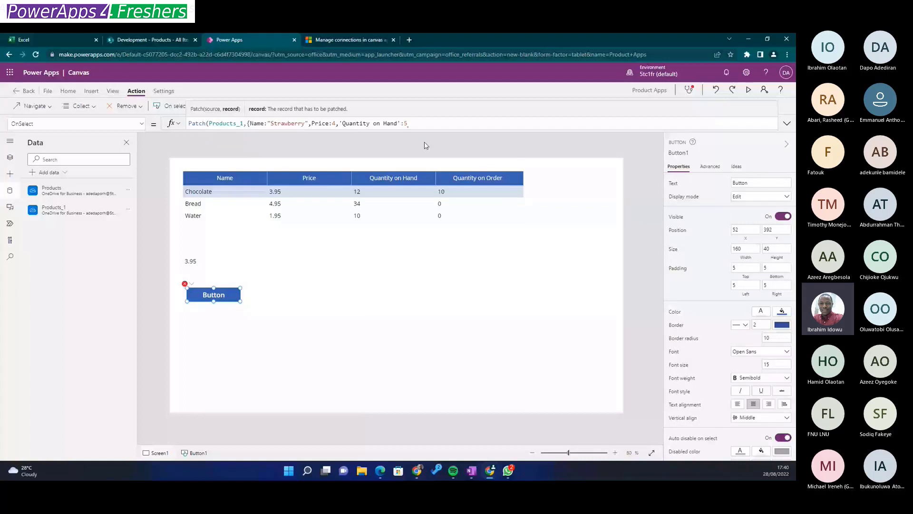
Add the 'Quantity on Order' field with the value 8 to the Strawberry record and close the Patch formula.
{"action": "type", "text": "})"}
{"action": "key", "text": "Left"}
{"action": "key", "text": "Left"}
{"action": "type", "text": ","}
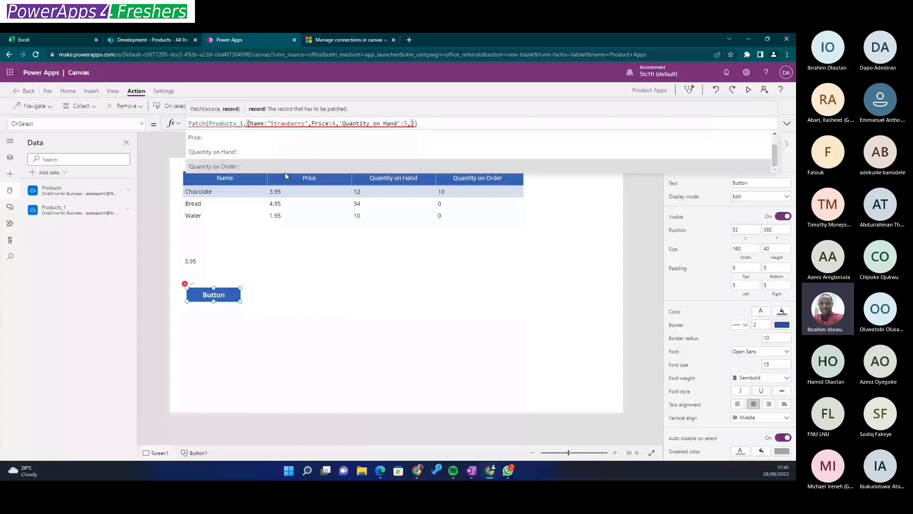
{"action": "left_click", "coordinate": [284, 172]}
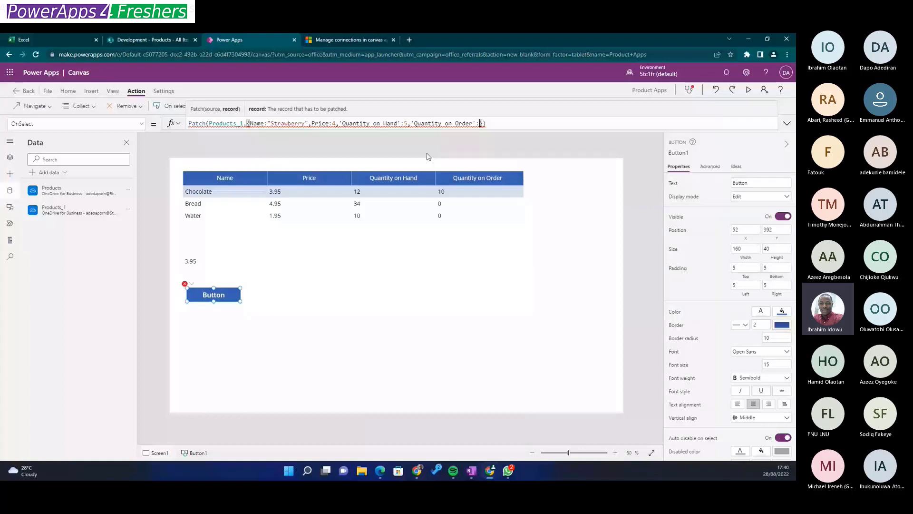
{"action": "type", "text": "8"}
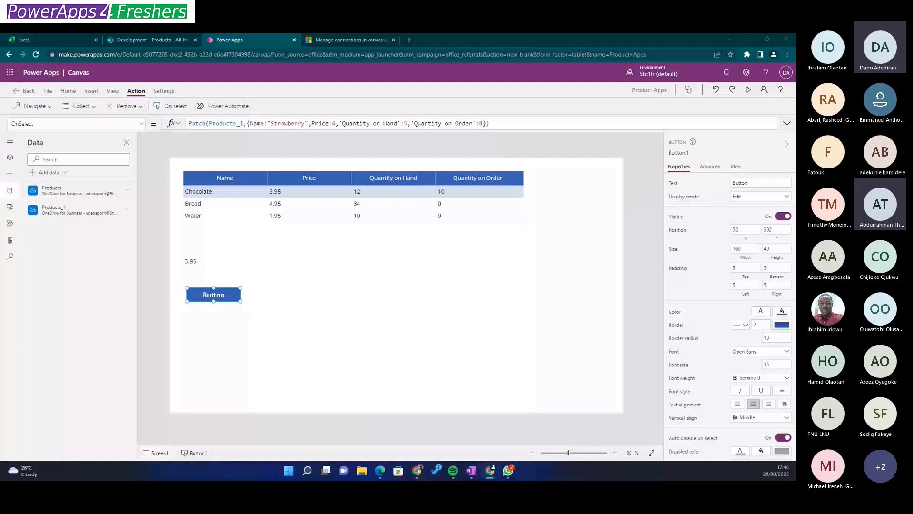
Examine the curly braces, field names and values of the record in the button's Patch formula.
{"action": "left_click", "coordinate": [531, 125]}
{"action": "left_click", "coordinate": [485, 124]}
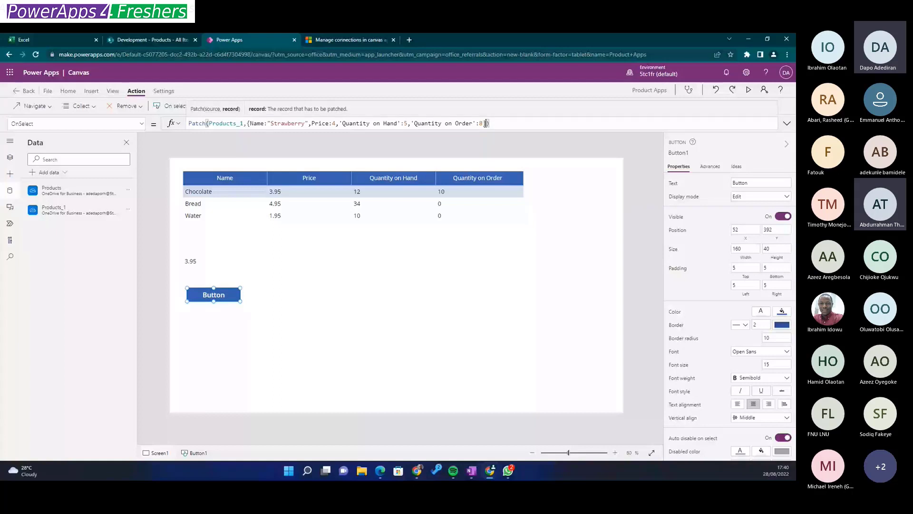
{"action": "left_click", "coordinate": [250, 124]}
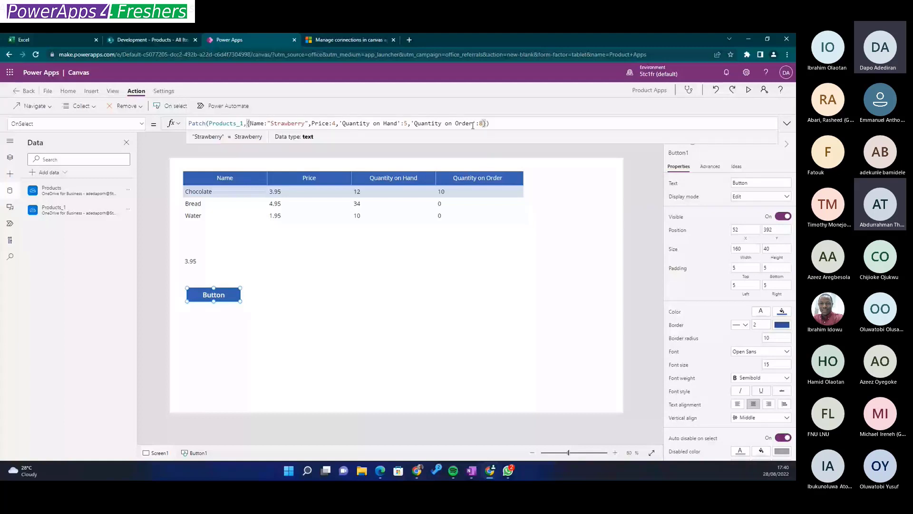
{"action": "double_click", "coordinate": [250, 124]}
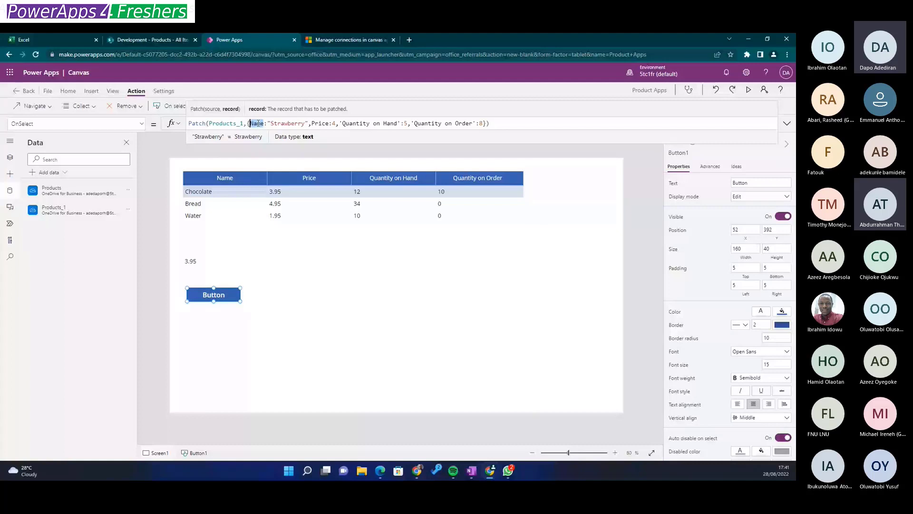
{"action": "double_click", "coordinate": [268, 124]}
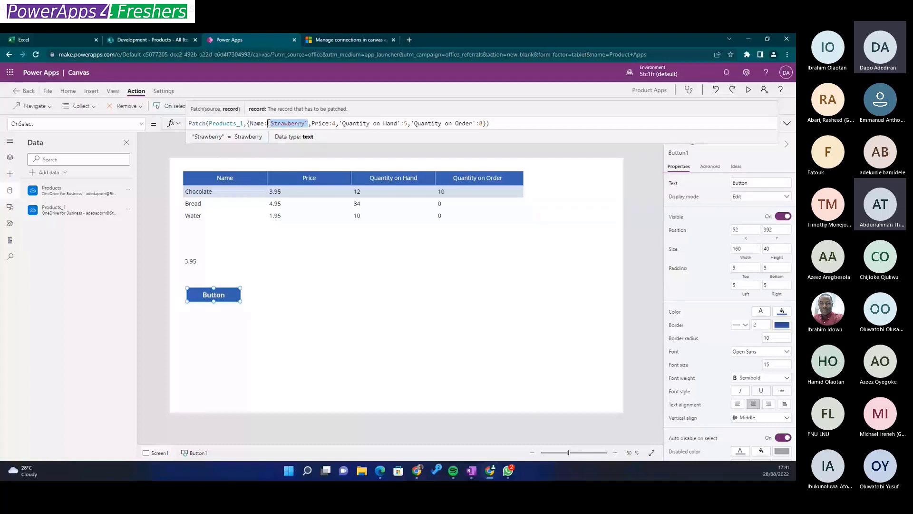
{"action": "left_click", "coordinate": [334, 123]}
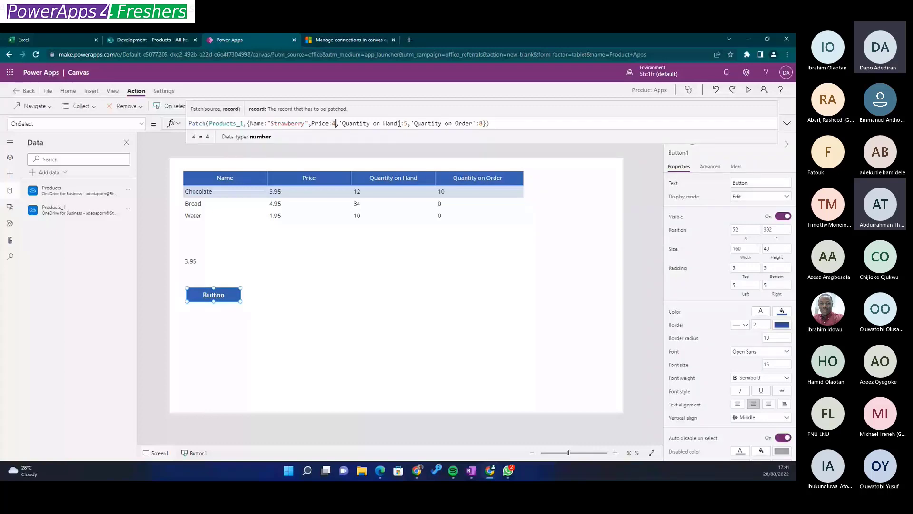
{"action": "left_click", "coordinate": [493, 125]}
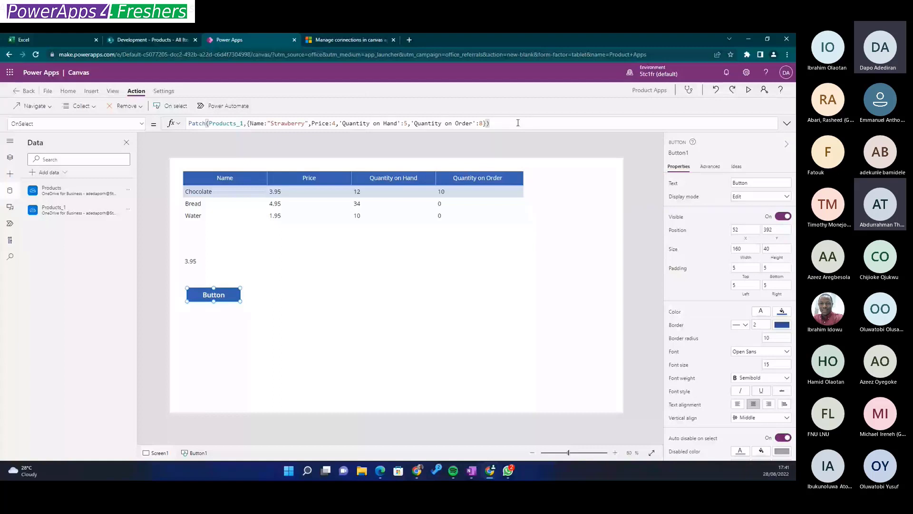
Run the button's Patch formula to add the Strawberry record, and check its row in the data table.
{"action": "left_click", "coordinate": [226, 328]}
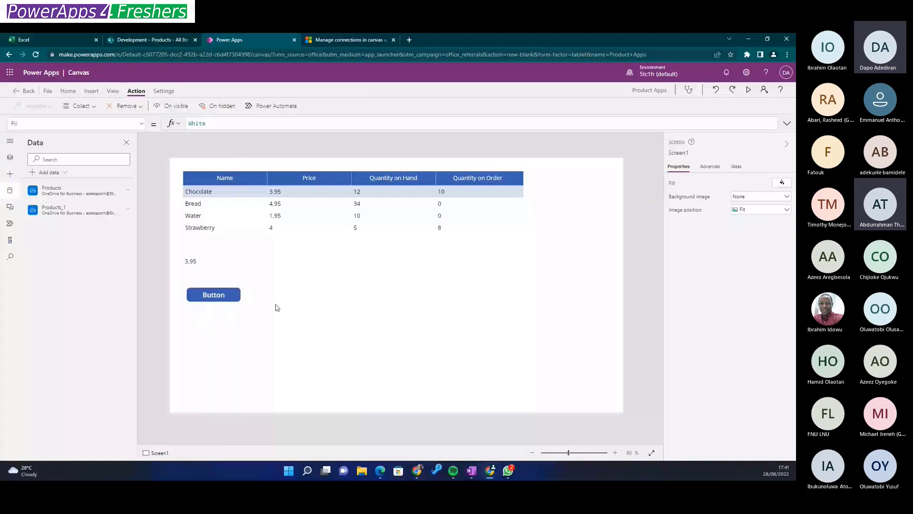
{"action": "left_click", "coordinate": [213, 232]}
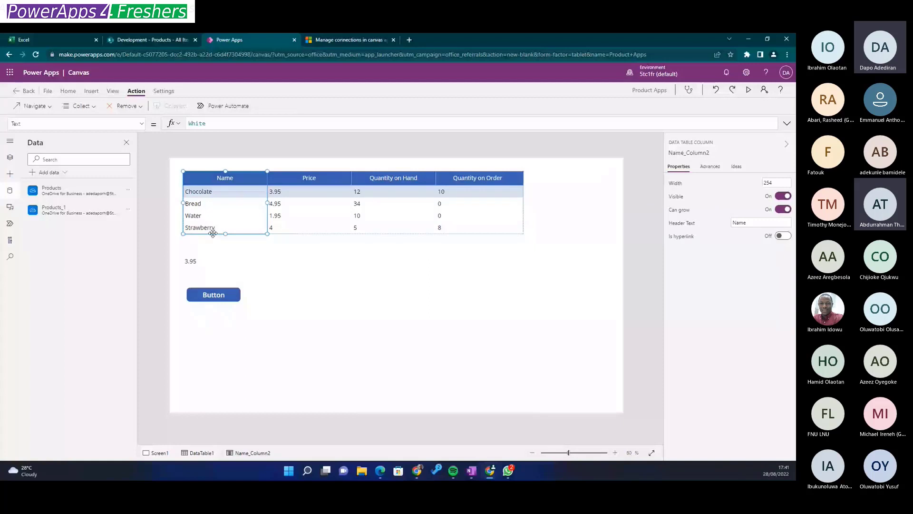
{"action": "left_click", "coordinate": [438, 249]}
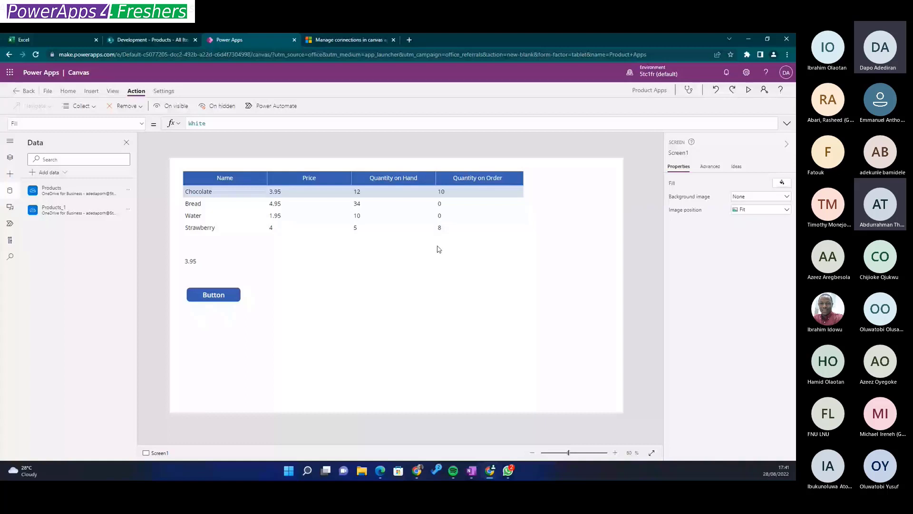
Inspect the data type of the whole curly-brace record argument in the button's OnSelect formula.
{"action": "left_click", "coordinate": [214, 294]}
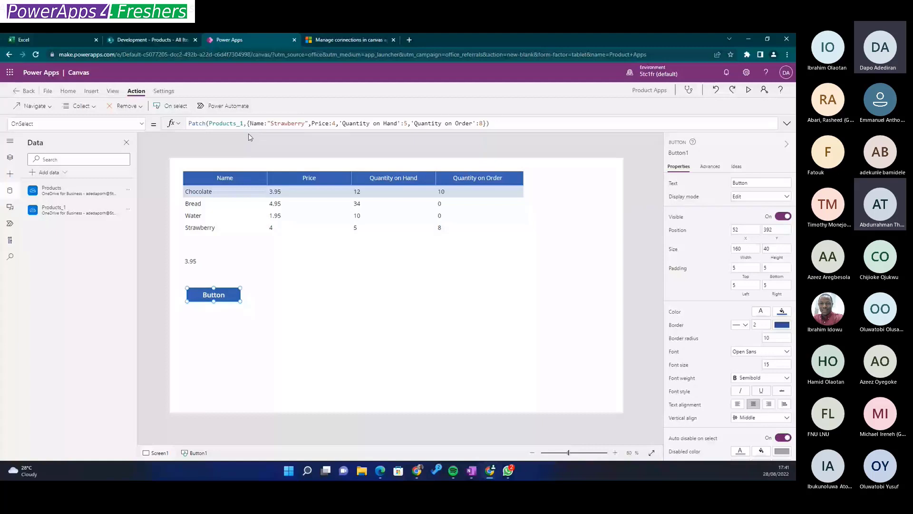
{"action": "left_click_drag", "start_coordinate": [247, 123], "coordinate": [486, 124]}
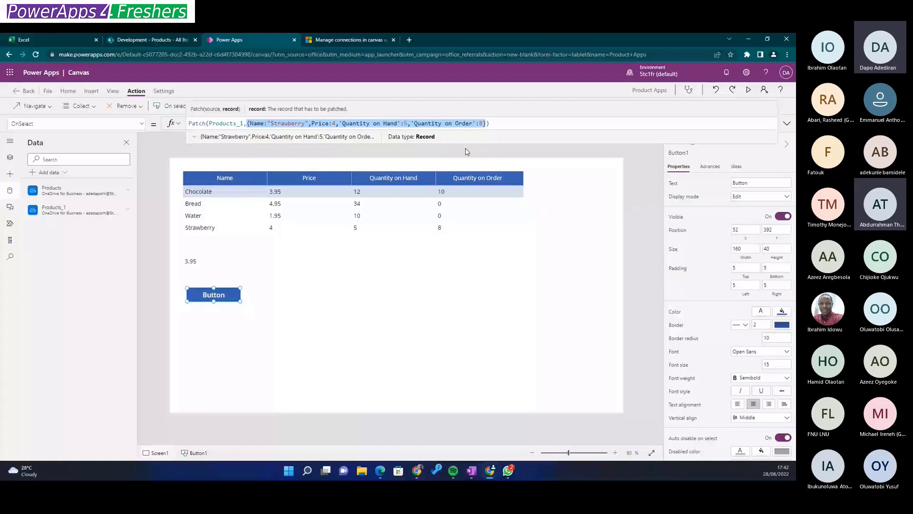
{"action": "left_click", "coordinate": [507, 123]}
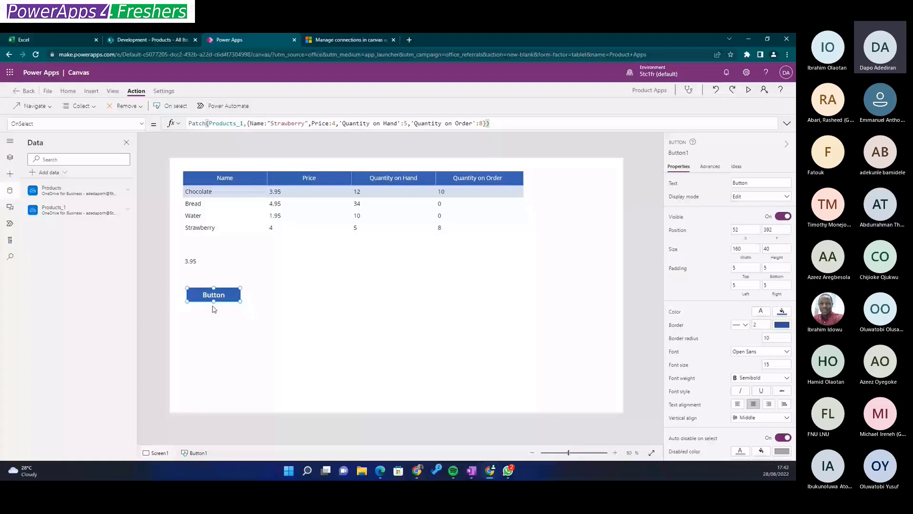
Repeat the Strawberry Patch call on a second line of the formula and move the button to X 80, Y 412.
{"action": "type", "text": "Patch(Products_1,{Name:\"Strawberry\",Price:4,'Quantity on Hand':5,'Quantity on Order':8})"}
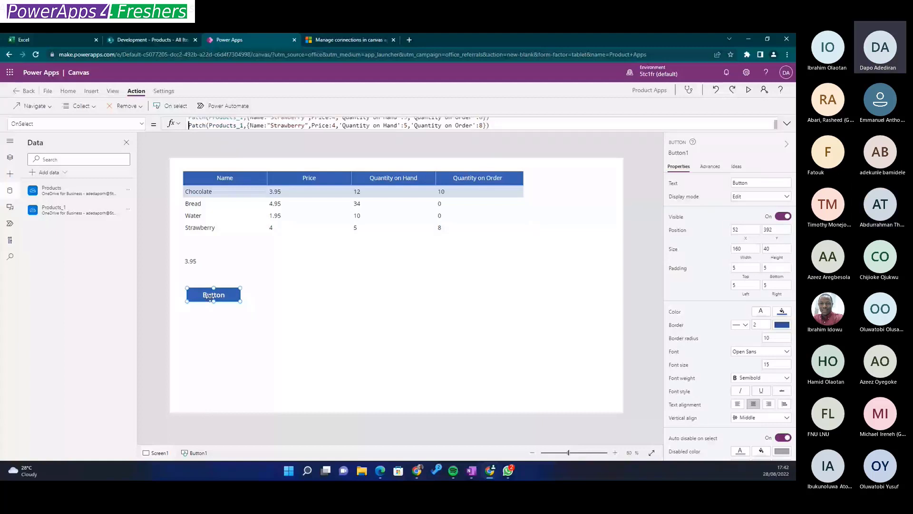
{"action": "left_click_drag", "start_coordinate": [210, 296], "coordinate": [241, 313]}
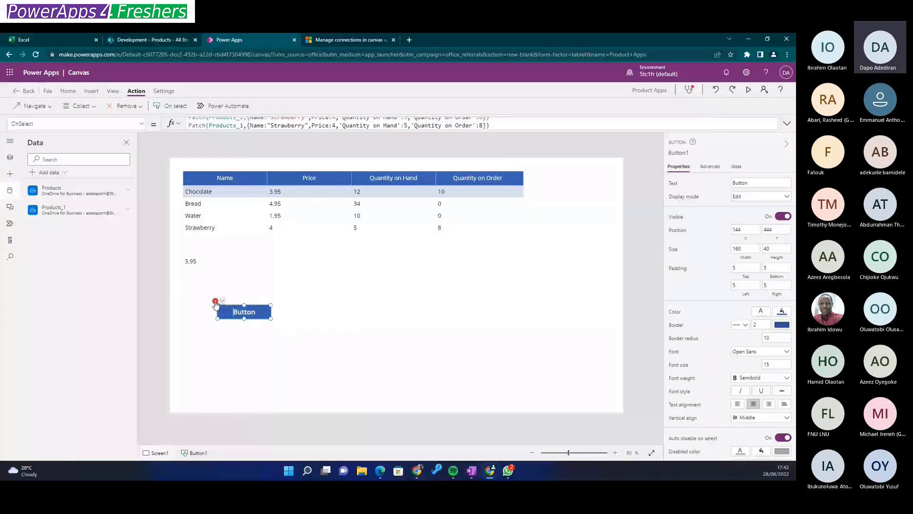
{"action": "left_click_drag", "start_coordinate": [215, 304], "coordinate": [194, 293]}
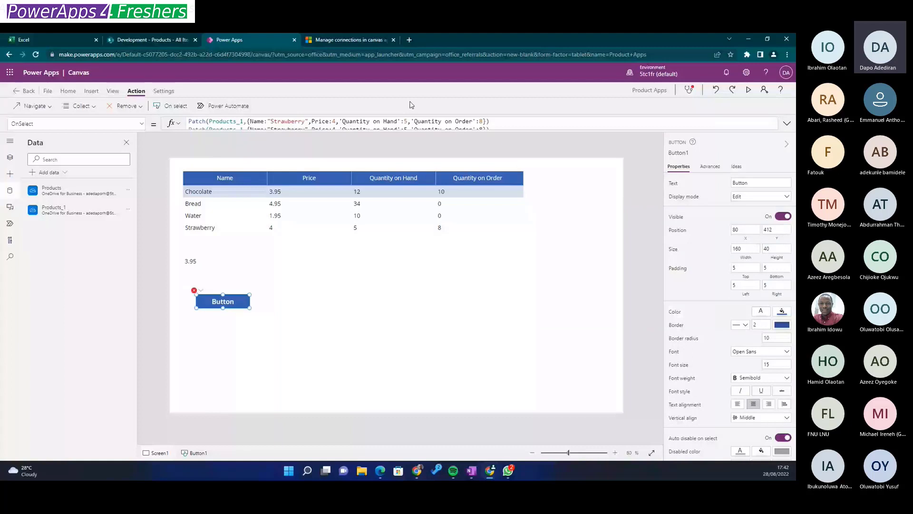
Delete the duplicate second Patch line from the button's OnSelect formula and collapse the formula editor.
{"action": "left_click_drag", "start_coordinate": [490, 129], "coordinate": [176, 134]}
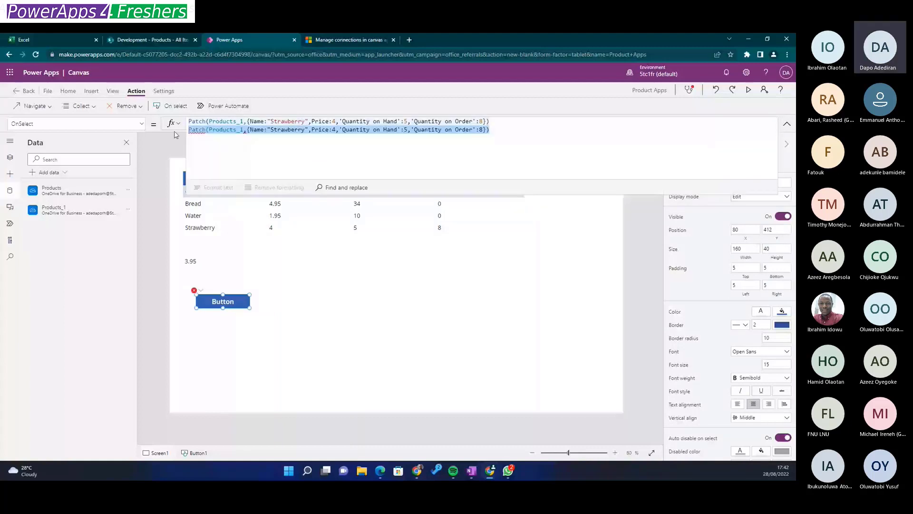
{"action": "key", "text": "BackSpace"}
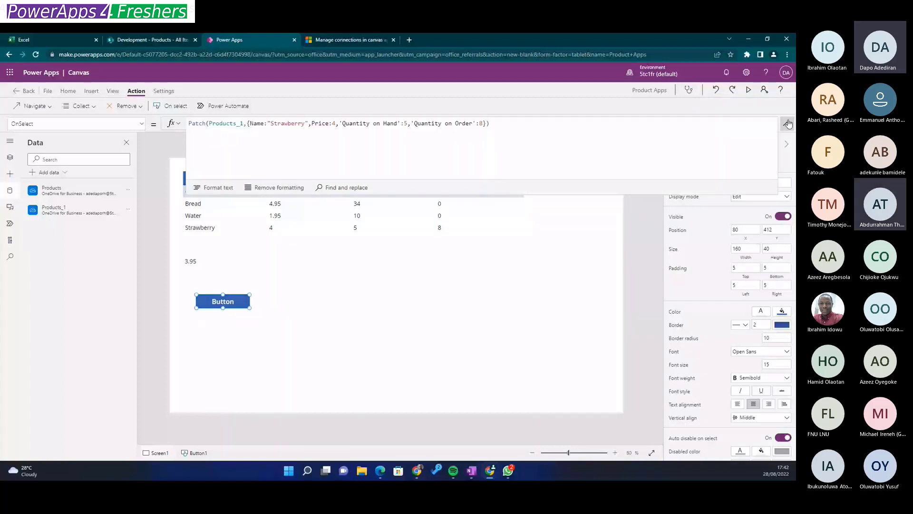
{"action": "left_click", "coordinate": [787, 124]}
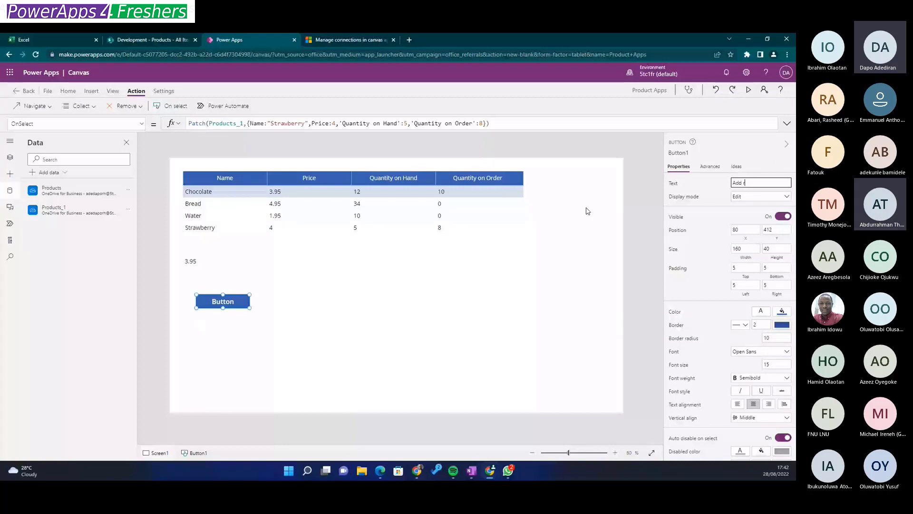
Set the button's text to "Add record".
{"action": "type", "text": "Add record"}
{"action": "left_click", "coordinate": [230, 315]}
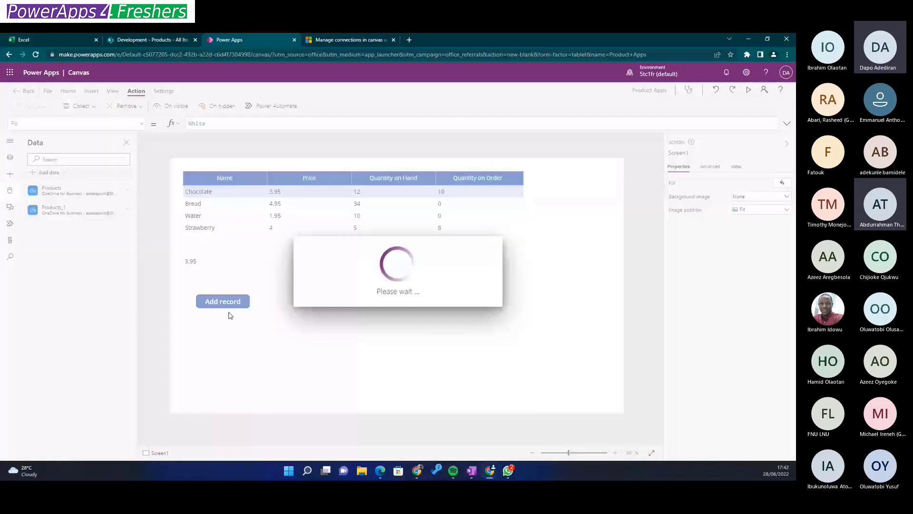
Duplicate the Add record button and align the copy beside the original at X 283, Y 412.
{"action": "left_click", "coordinate": [220, 303]}
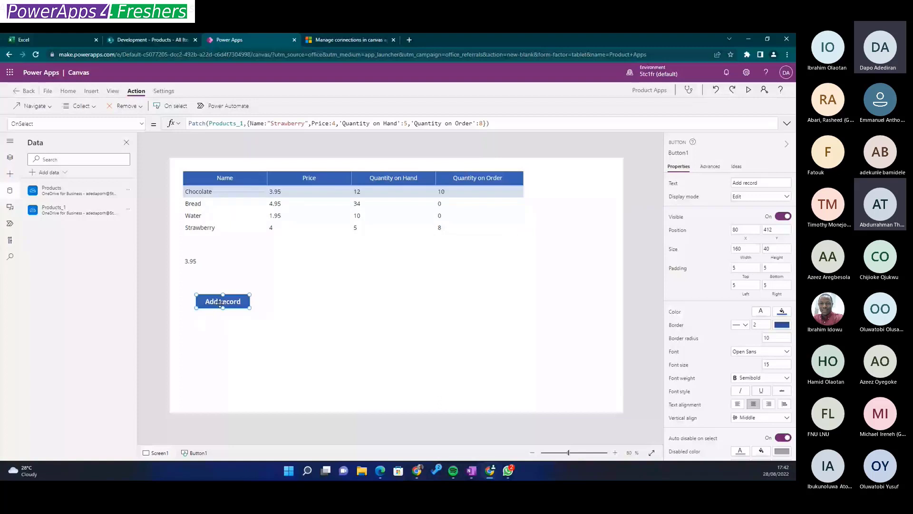
{"action": "key", "text": "ctrl+c"}
{"action": "key", "text": "ctrl+v"}
{"action": "left_click_drag", "start_coordinate": [220, 302], "coordinate": [328, 295]}
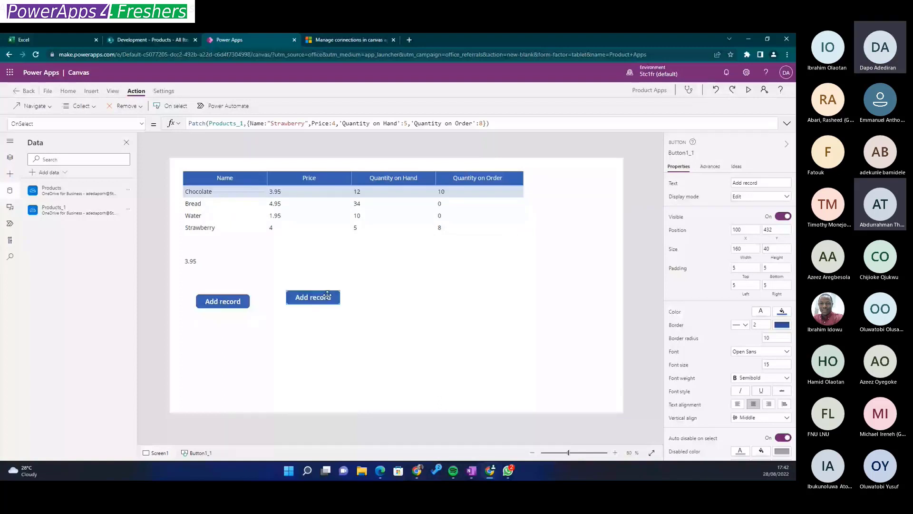
{"action": "left_click_drag", "start_coordinate": [327, 295], "coordinate": [304, 299]}
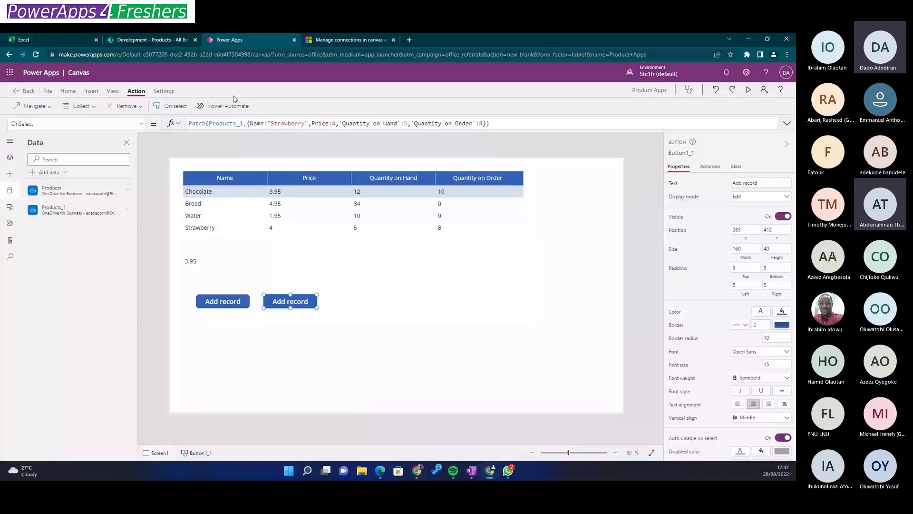
In the copied button's OnSelect formula, replace Patch with Set and Products_1 with a variable named NewTable.
{"action": "double_click", "coordinate": [189, 123]}
{"action": "type", "text": "Set"}
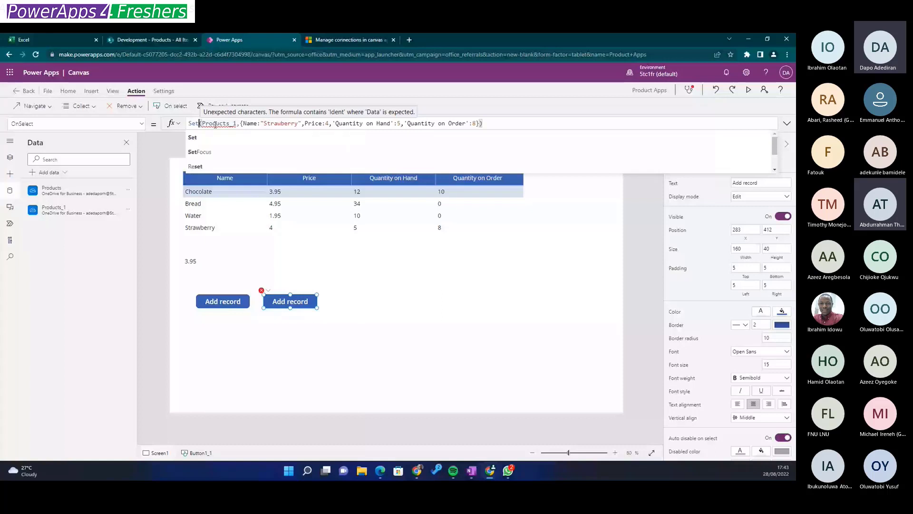
{"action": "double_click", "coordinate": [202, 123]}
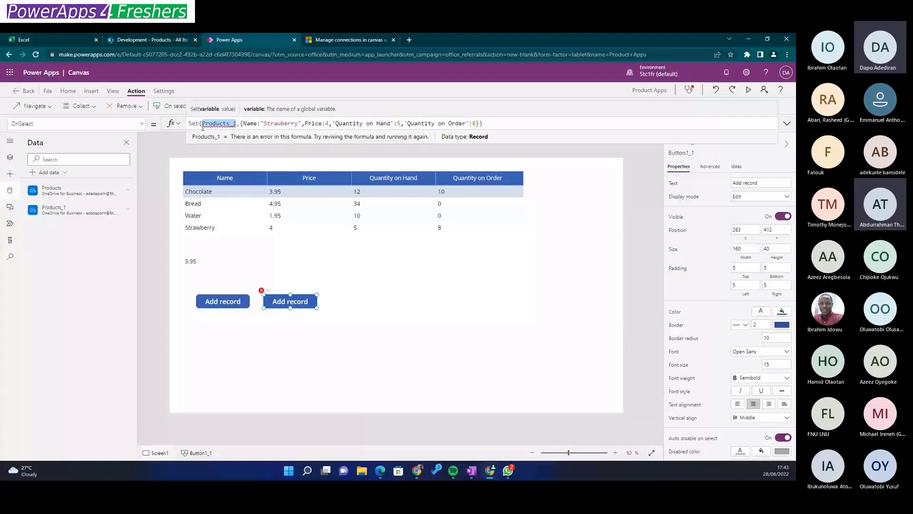
{"action": "type", "text": "New"}
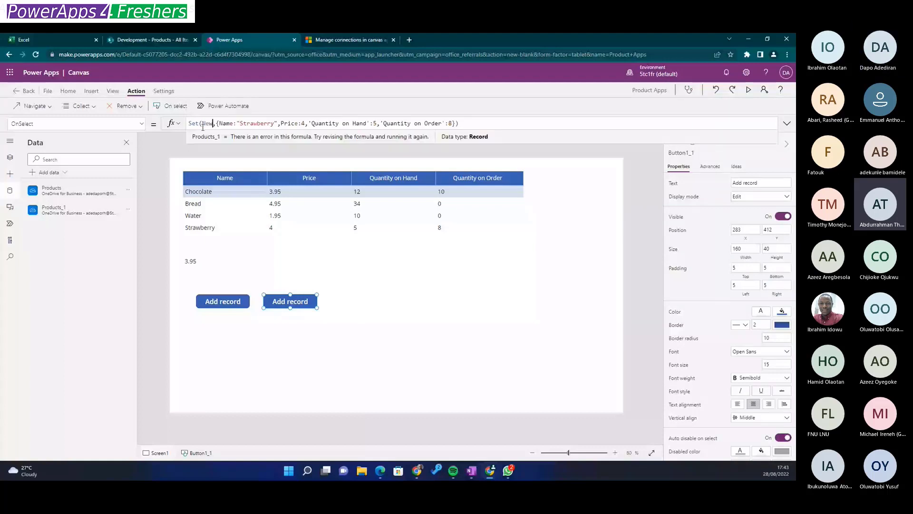
{"action": "type", "text": "Table"}
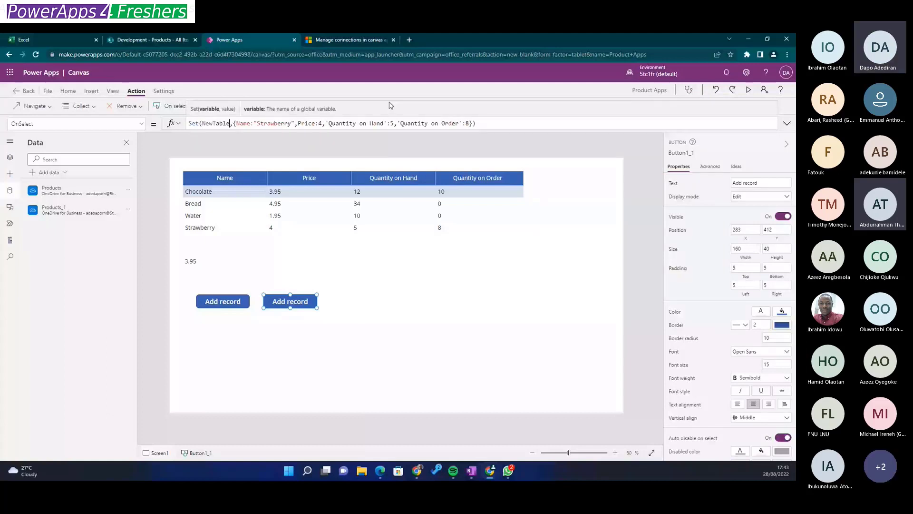
Wrap the Strawberry record in a Table function inside the copied button's Set formula, using the expanded formula editor.
{"action": "left_click_drag", "start_coordinate": [472, 124], "coordinate": [234, 123]}
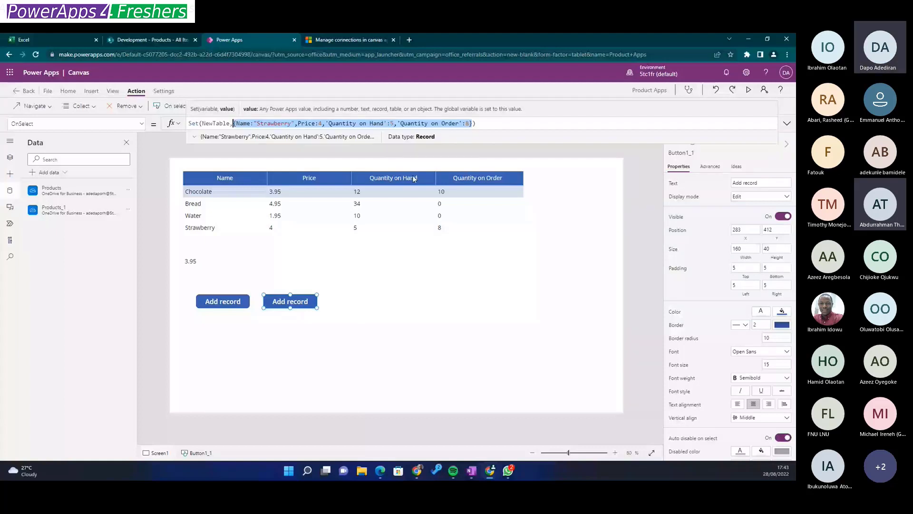
{"action": "left_click", "coordinate": [473, 124]}
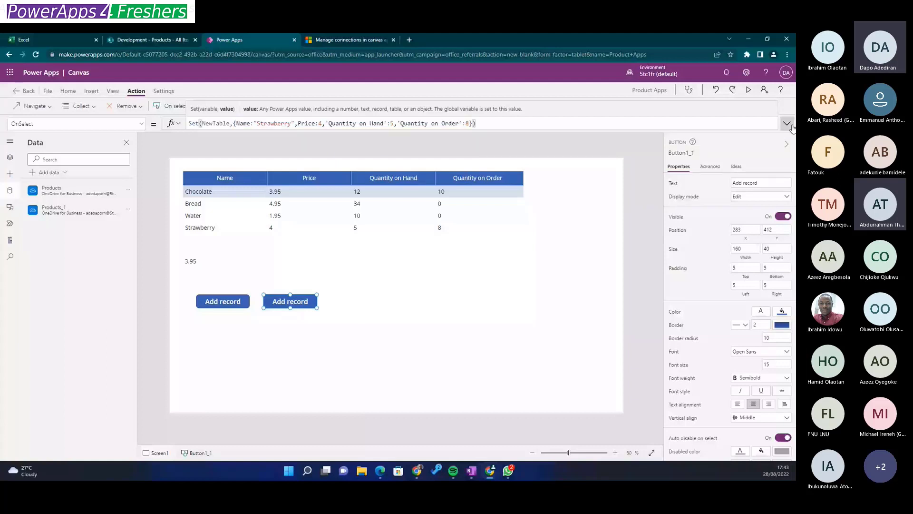
{"action": "left_click", "coordinate": [787, 123]}
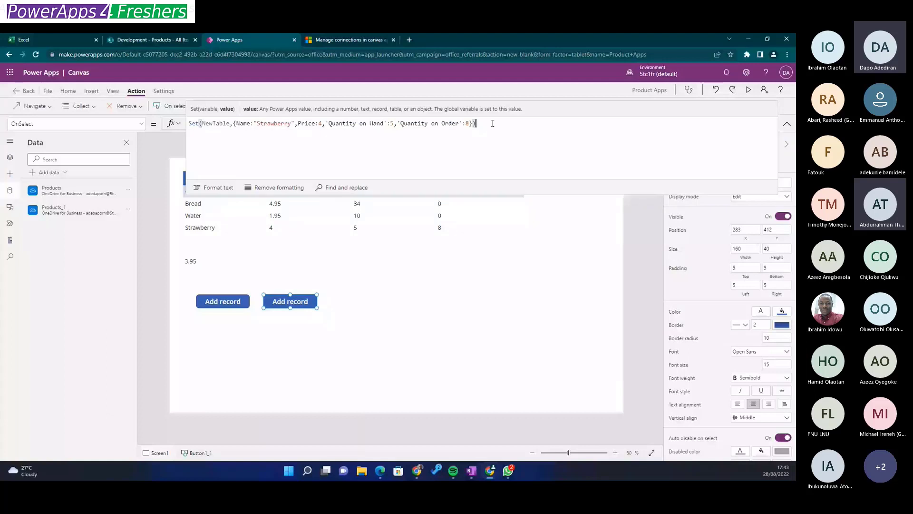
{"action": "left_click", "coordinate": [492, 123]}
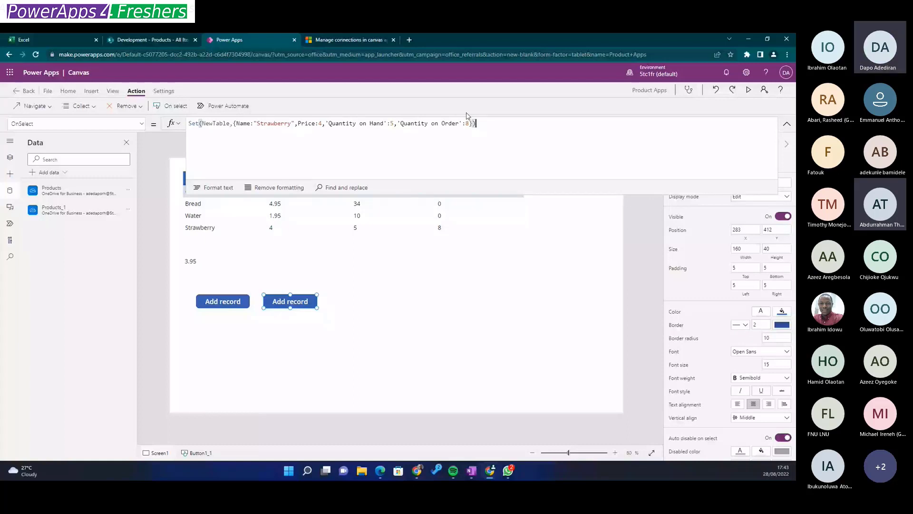
{"action": "left_click", "coordinate": [234, 123]}
{"action": "type", "text": "Tab"}
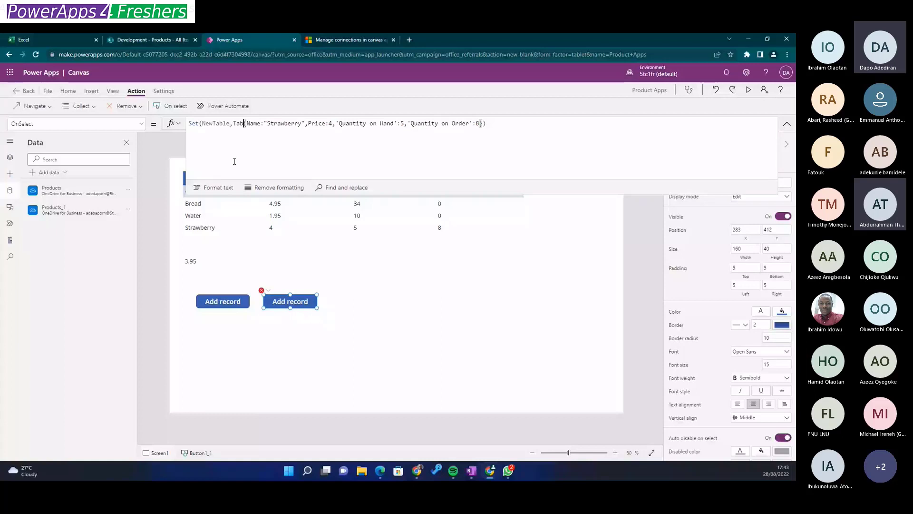
{"action": "type", "text": "le"}
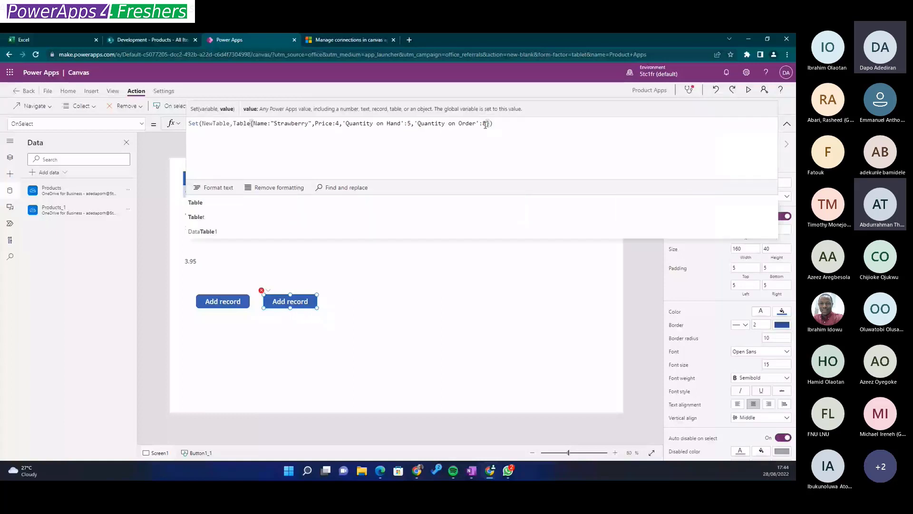
{"action": "left_click_drag", "start_coordinate": [486, 125], "coordinate": [252, 124]}
{"action": "key", "text": "ctrl+x"}
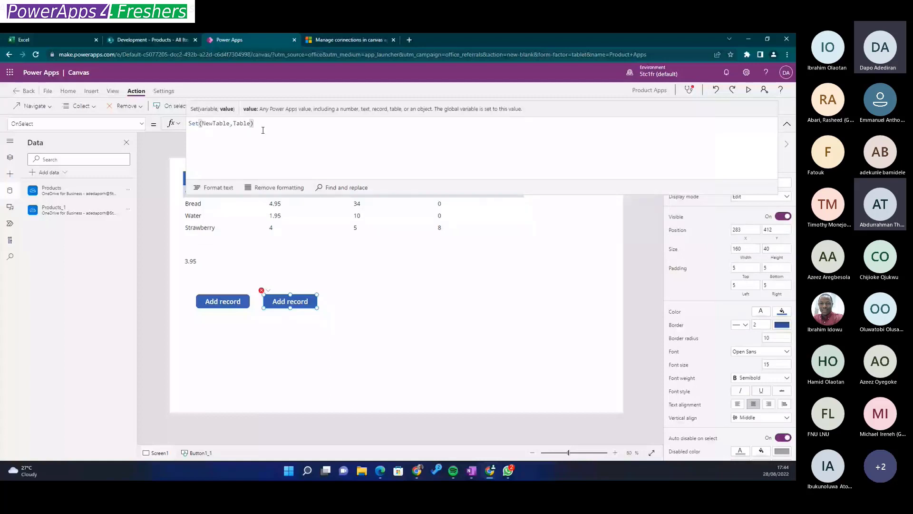
{"action": "type", "text": "("}
{"action": "key", "text": "ctrl+v"}
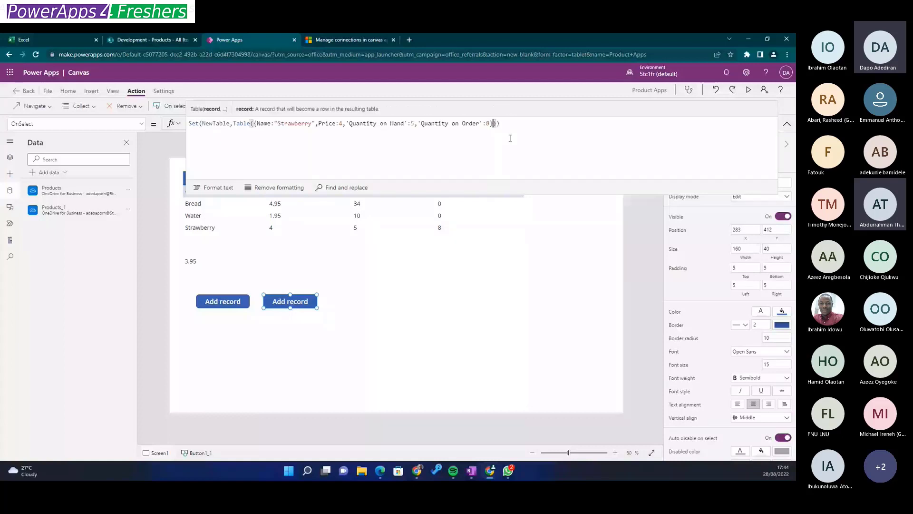
Add a second record to the Table function with Name "Apple", Price 4.96, Quantity on Hand 8 and Quantity on Order 9.
{"action": "type", "text": ","}
{"action": "key", "text": "ctrl+v"}
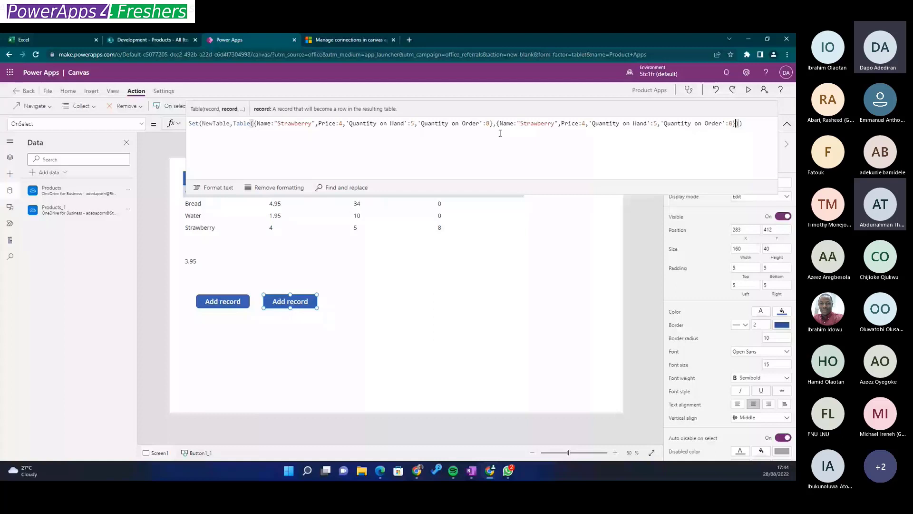
{"action": "double_click", "coordinate": [536, 123]}
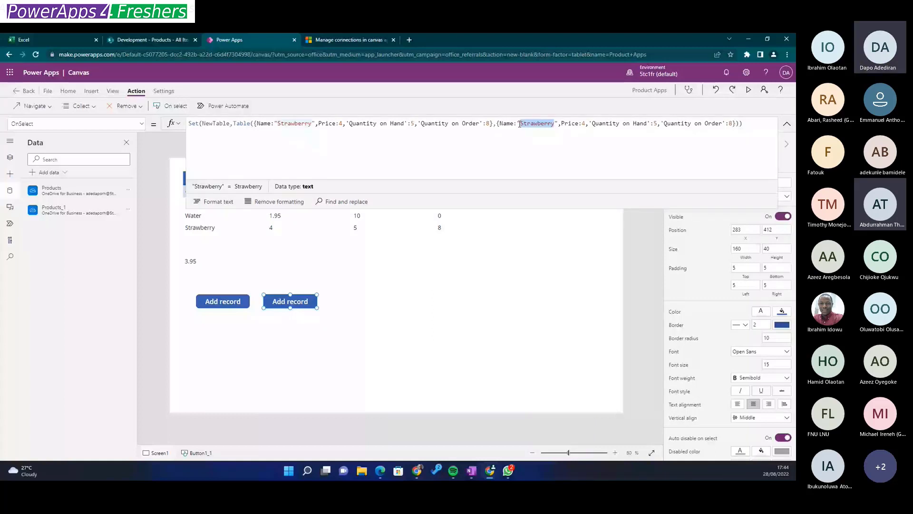
{"action": "type", "text": "Apple"}
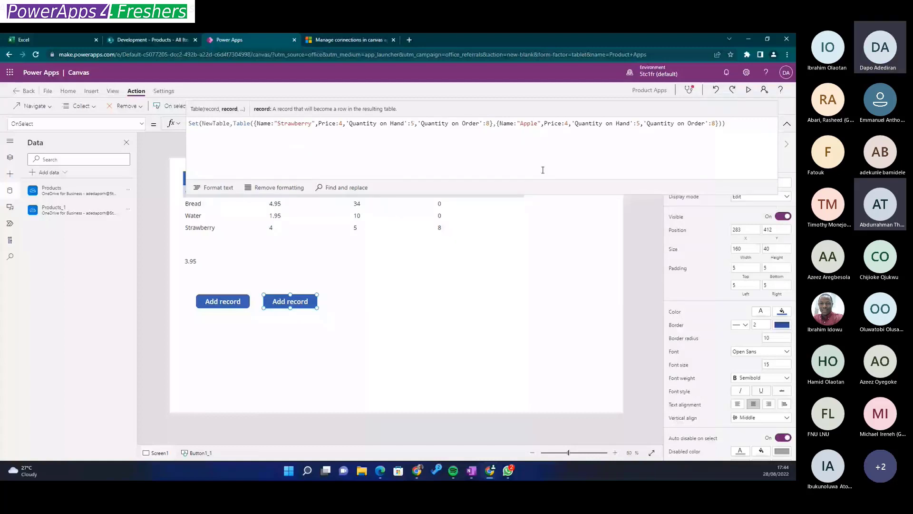
{"action": "type", "text": ".96"}
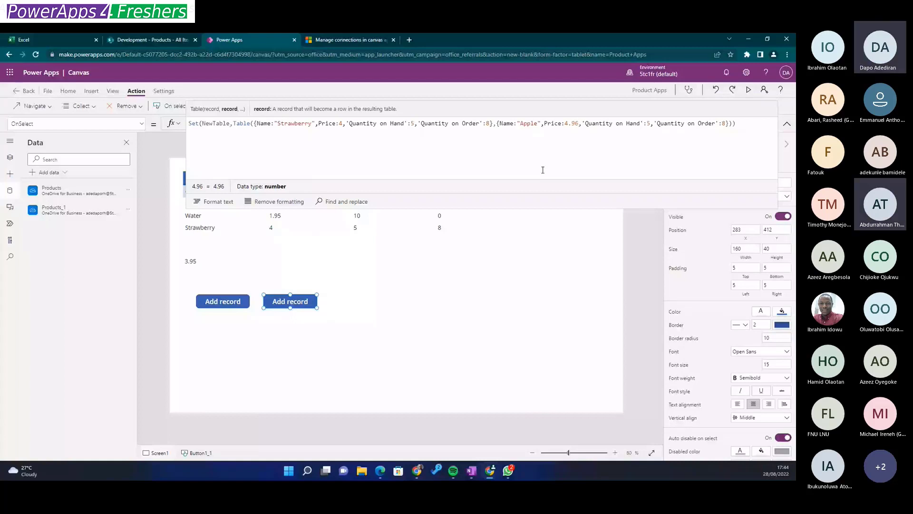
{"action": "left_click", "coordinate": [648, 127]}
{"action": "key", "text": "BackSpace"}
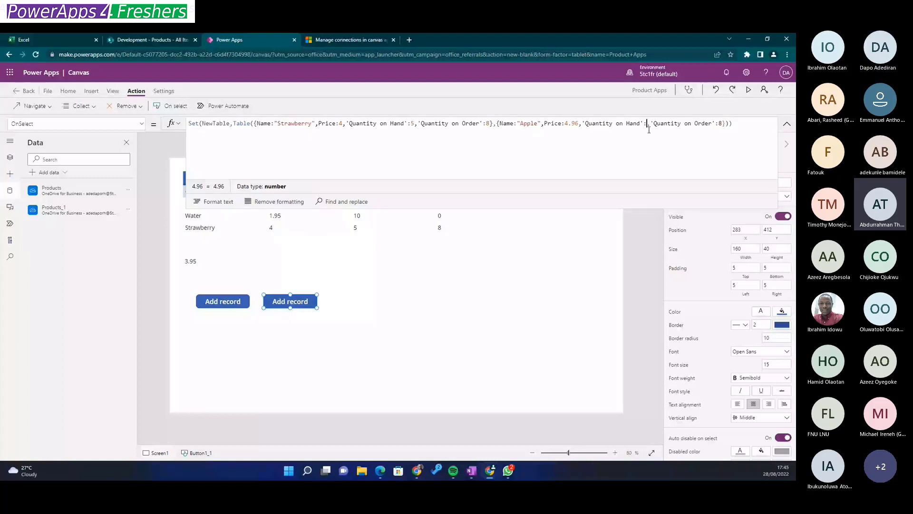
{"action": "type", "text": "8"}
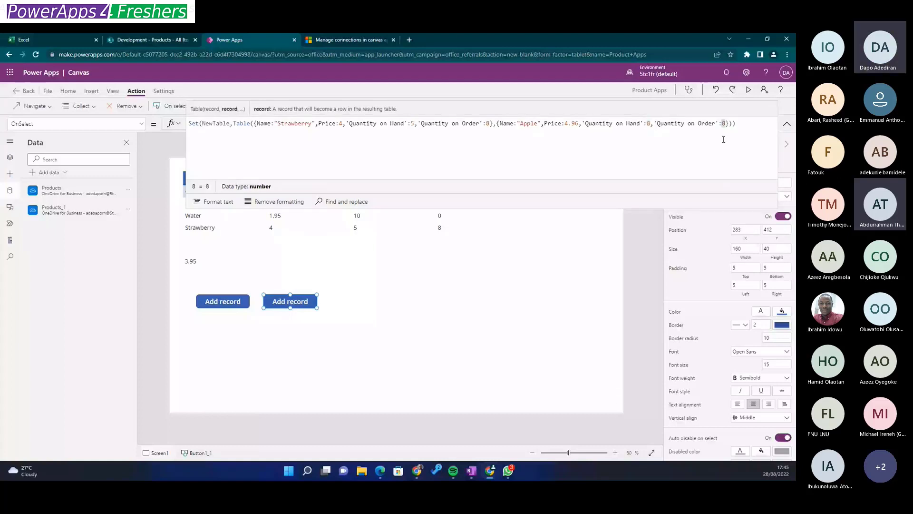
{"action": "type", "text": "9"}
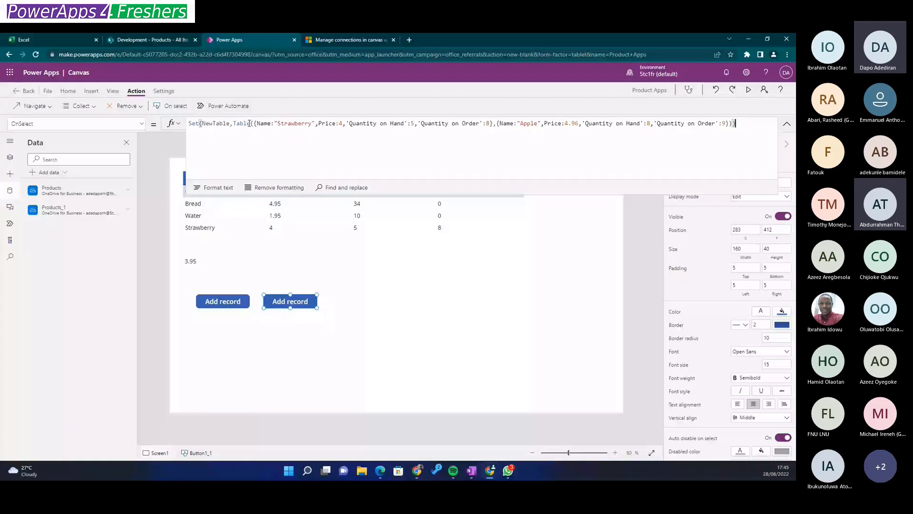
Format the button's OnSelect formula text into indented lines in the expanded editor.
{"action": "left_click", "coordinate": [261, 286]}
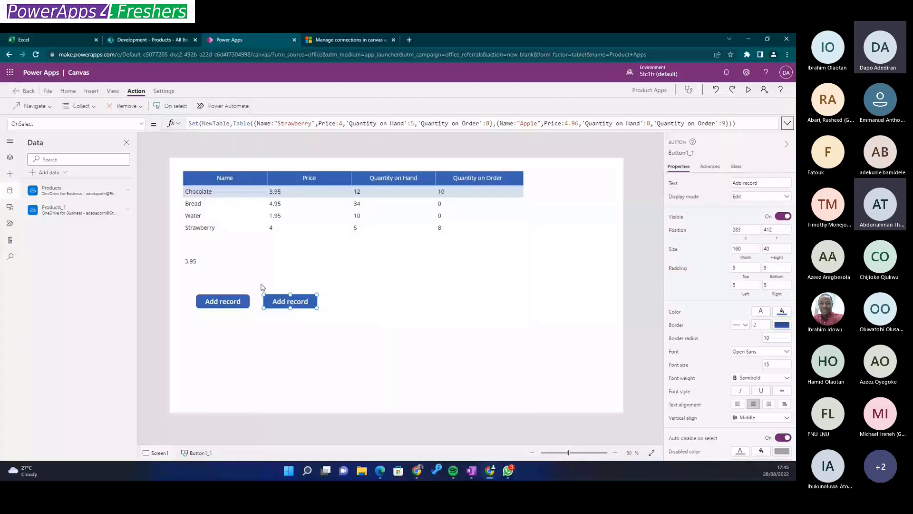
{"action": "left_click", "coordinate": [229, 124]}
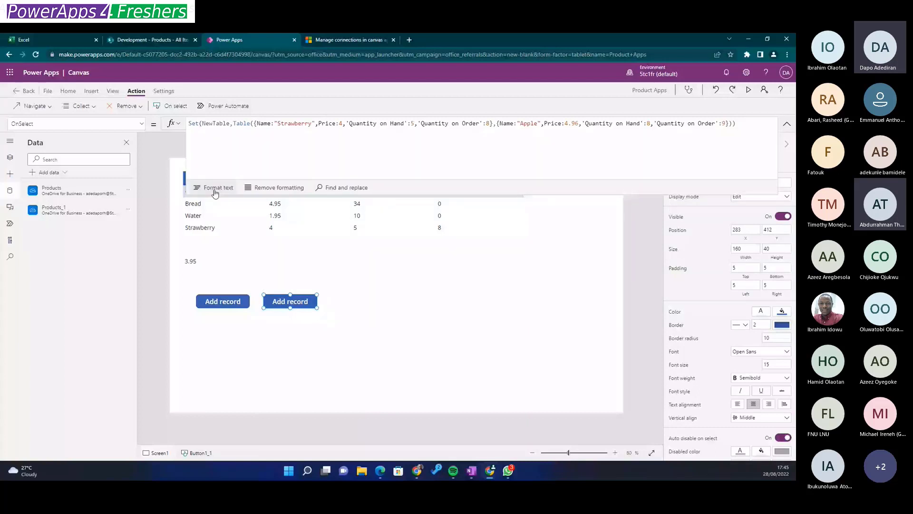
{"action": "left_click", "coordinate": [215, 189]}
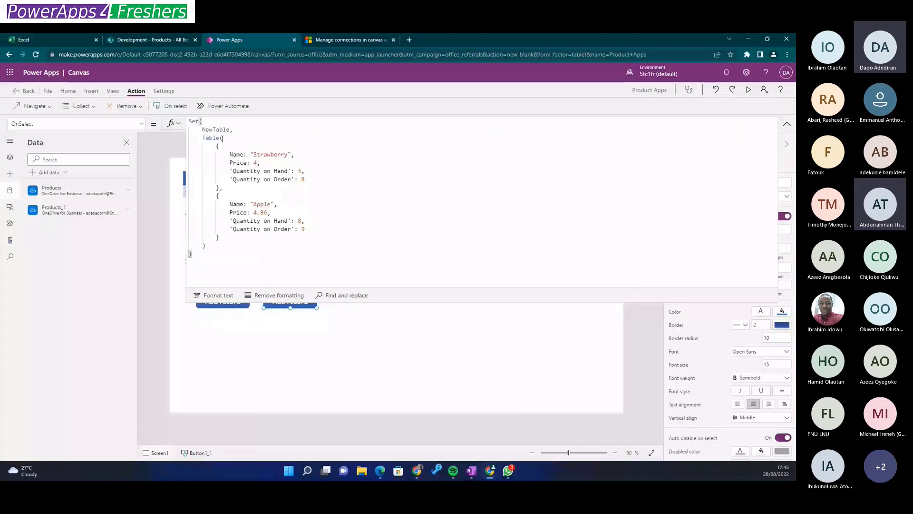
Examine the formatted formula's Table function and the Strawberry and Apple records it contains.
{"action": "double_click", "coordinate": [204, 140]}
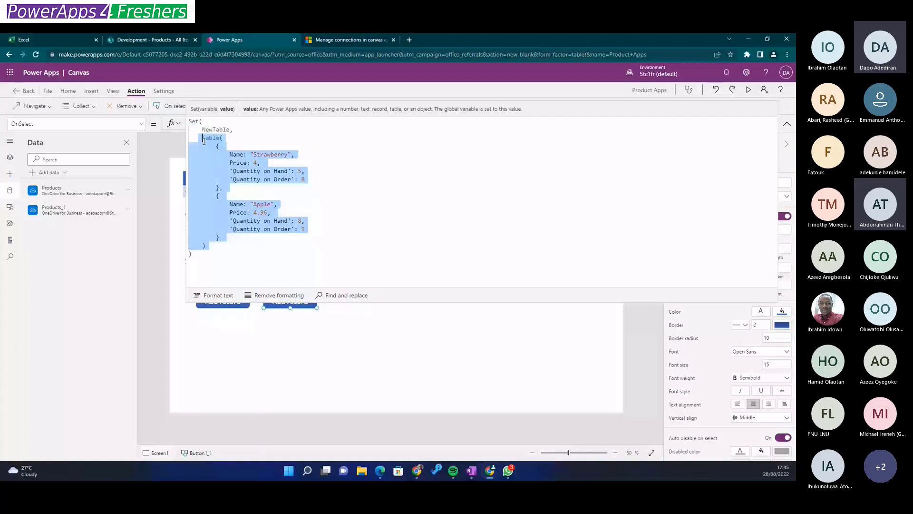
{"action": "left_click", "coordinate": [232, 140]}
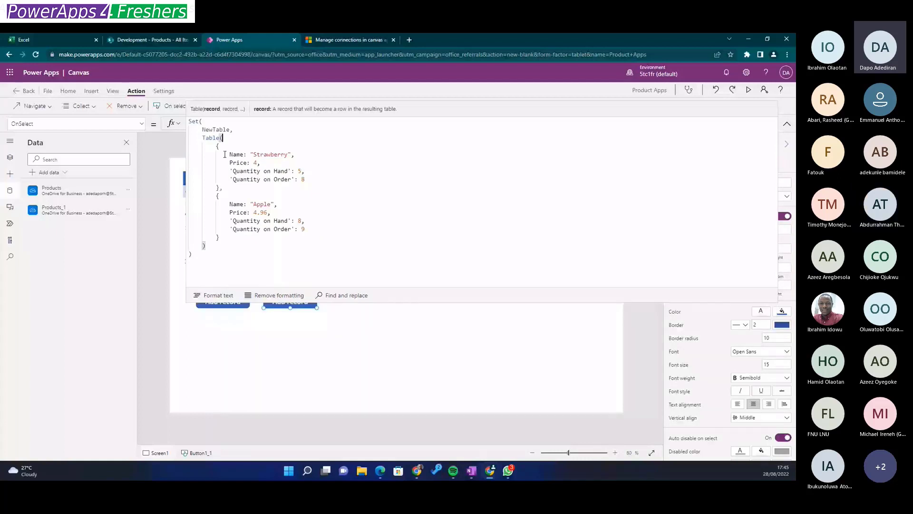
{"action": "left_click", "coordinate": [225, 155]}
{"action": "left_click_drag", "start_coordinate": [214, 146], "coordinate": [219, 188]}
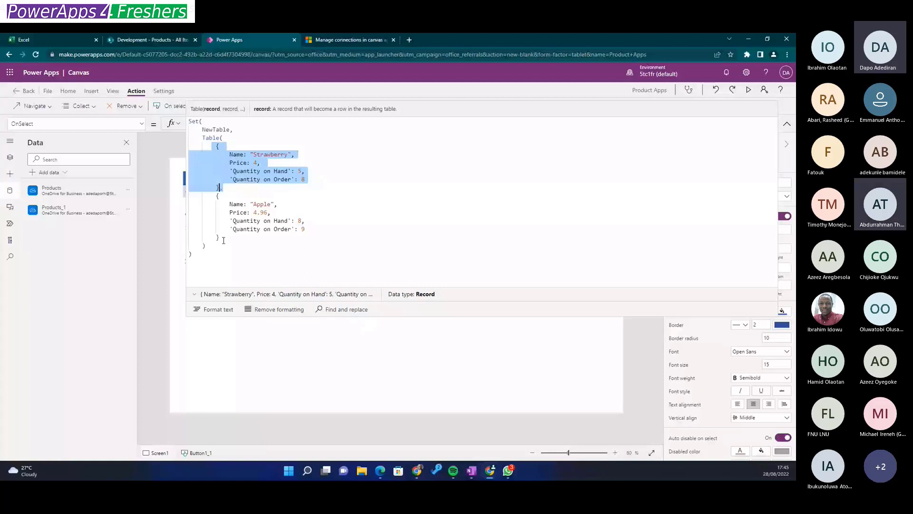
{"action": "left_click", "coordinate": [223, 148]}
{"action": "left_click", "coordinate": [223, 155]}
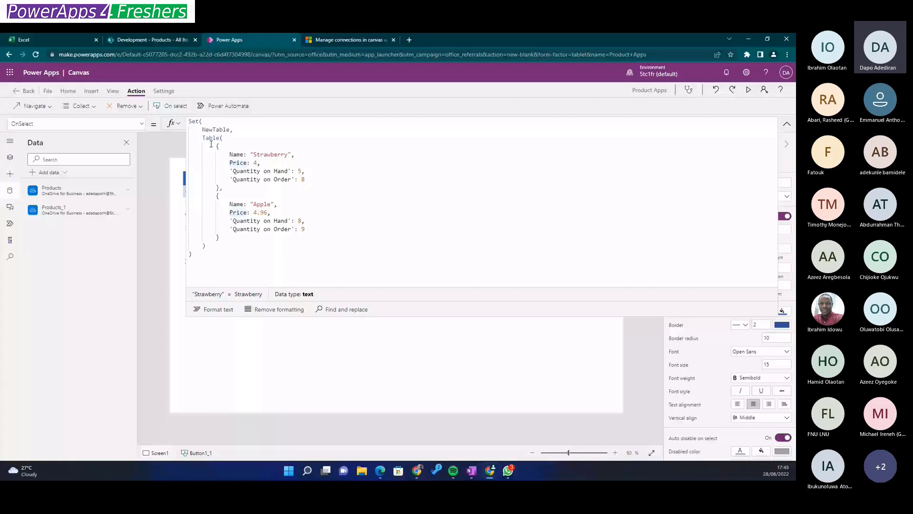
{"action": "left_click_drag", "start_coordinate": [212, 195], "coordinate": [228, 237]}
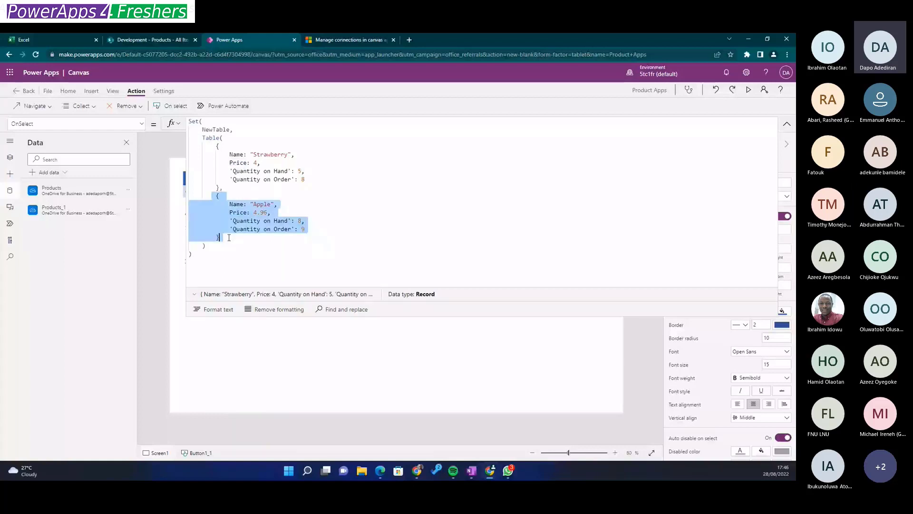
{"action": "left_click_drag", "start_coordinate": [212, 146], "coordinate": [216, 196]}
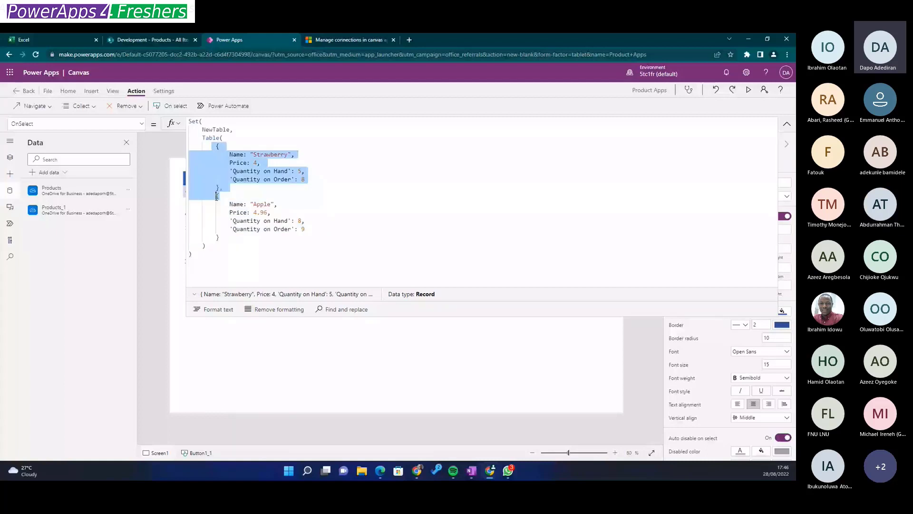
{"action": "left_click_drag", "start_coordinate": [216, 196], "coordinate": [221, 238]}
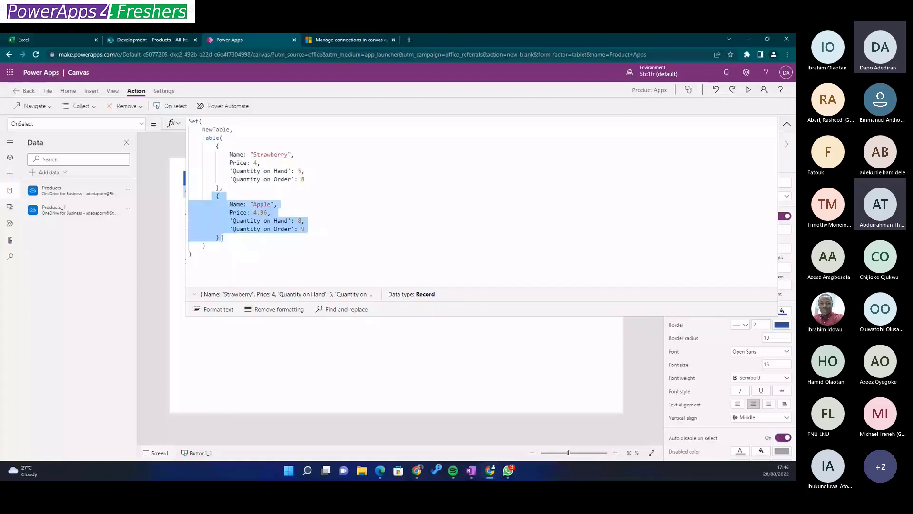
{"action": "left_click", "coordinate": [205, 246]}
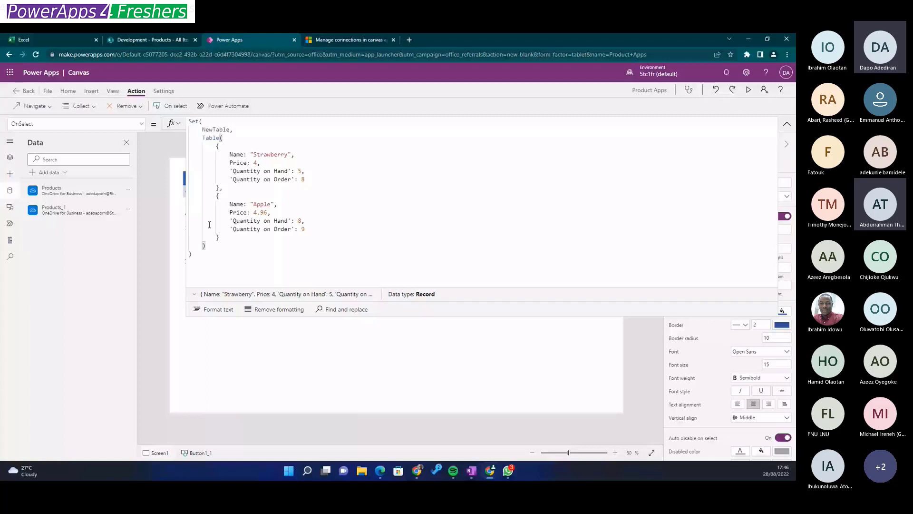
Set the copied button's text to "Create table" and deselect the button.
{"action": "left_click_drag", "start_coordinate": [783, 182], "coordinate": [673, 176]}
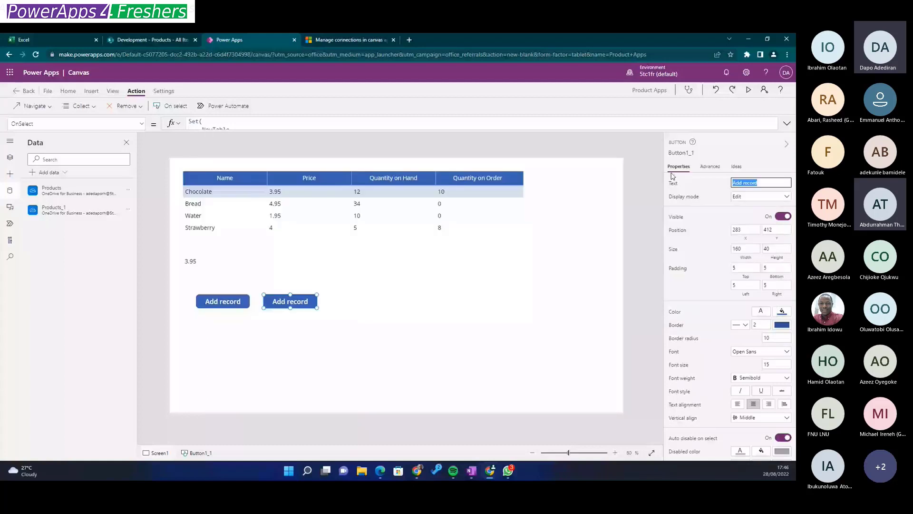
{"action": "type", "text": "Create table"}
{"action": "left_click", "coordinate": [292, 318]}
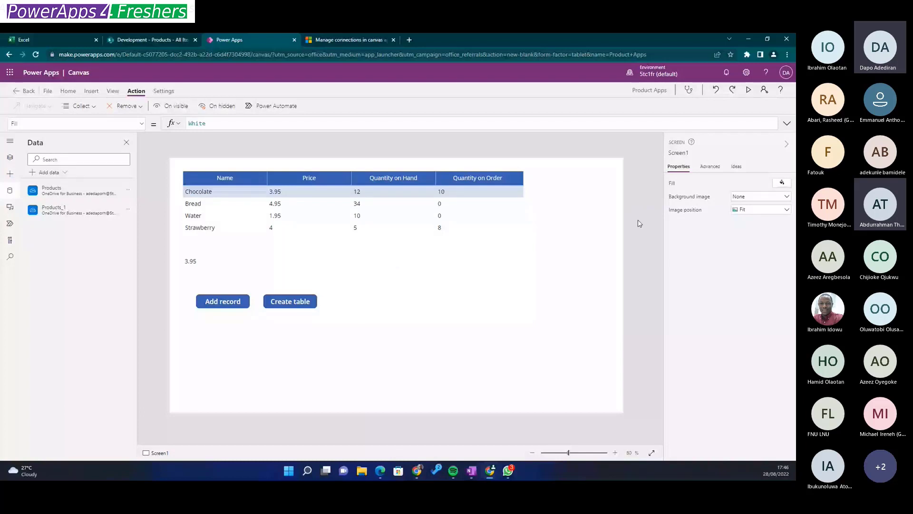
Insert a data table on the screen and dismiss its data source list without choosing a source.
{"action": "left_click", "coordinate": [92, 91]}
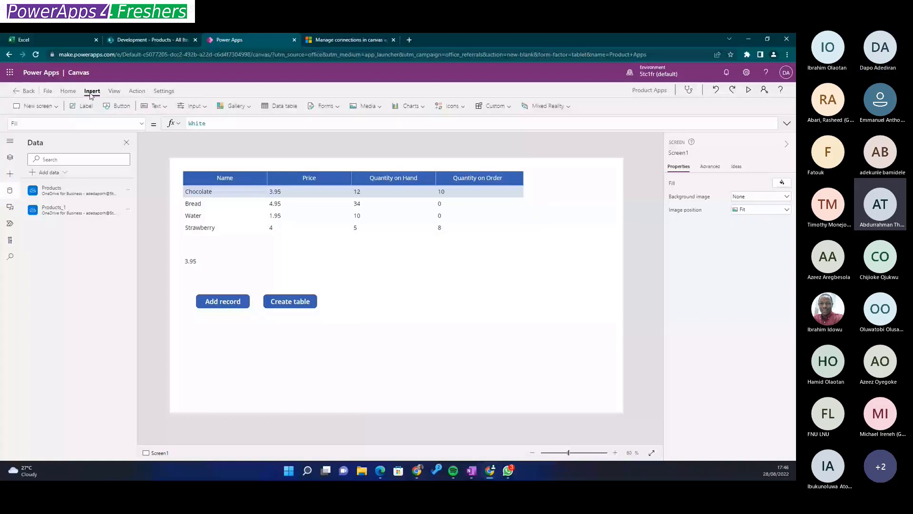
{"action": "left_click", "coordinate": [280, 105]}
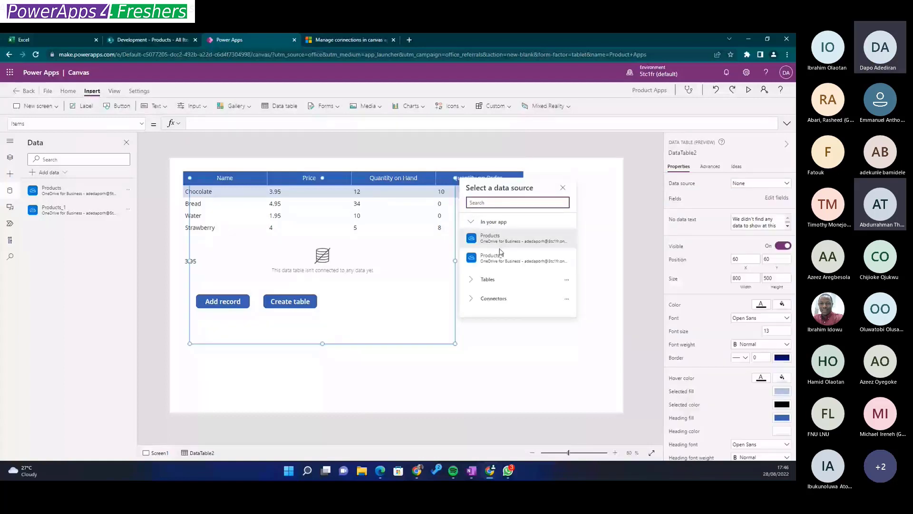
{"action": "left_click", "coordinate": [470, 222]}
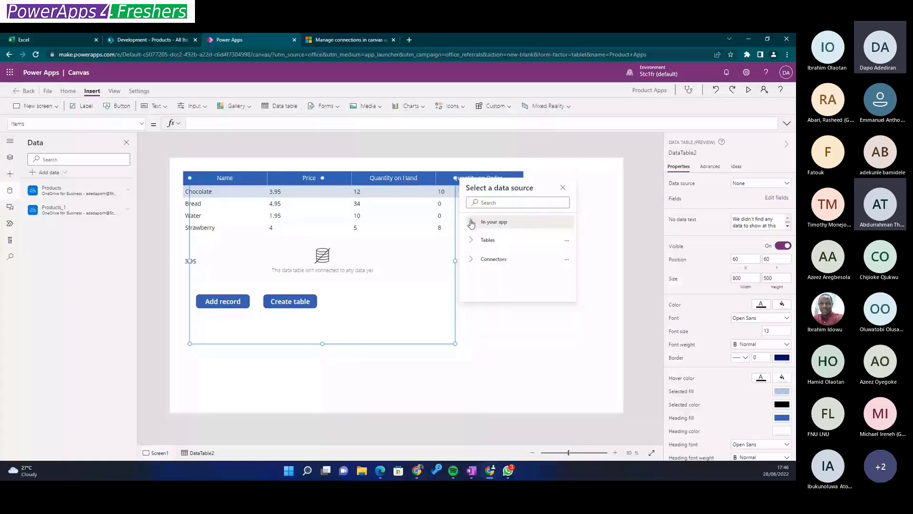
{"action": "left_click", "coordinate": [470, 223]}
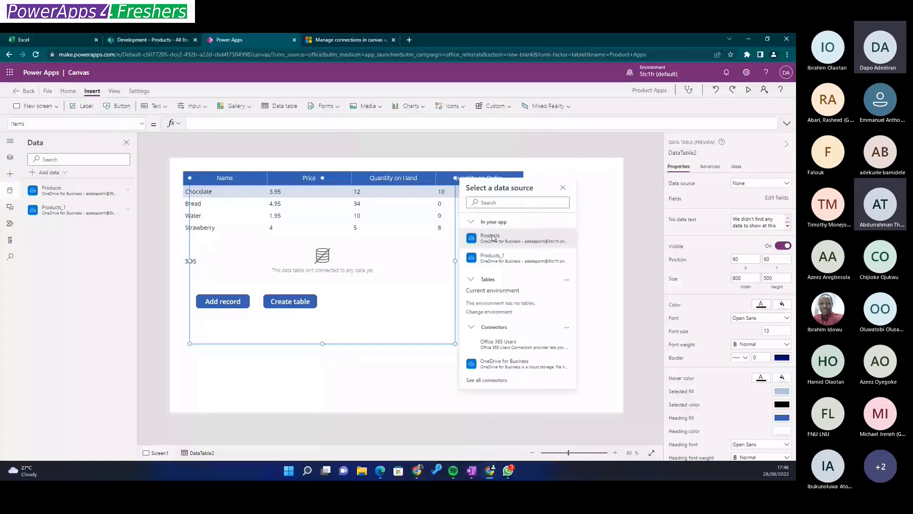
{"action": "left_click", "coordinate": [470, 223]}
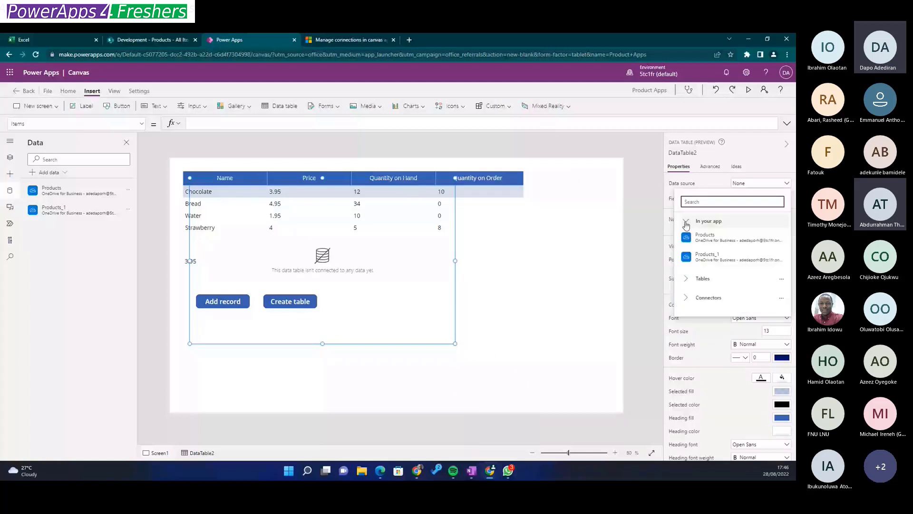
{"action": "left_click", "coordinate": [681, 188]}
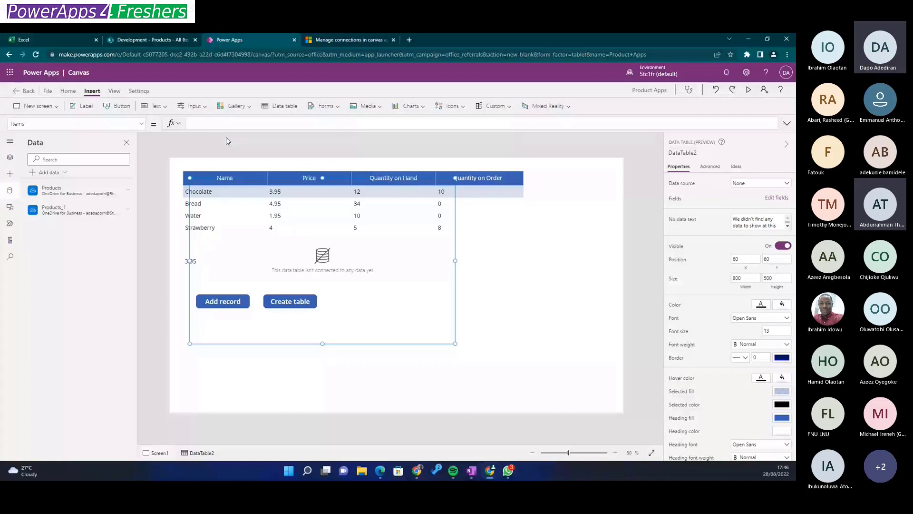
{"action": "type", "text": "New"}
{"action": "key", "text": "BackSpace"}
{"action": "key", "text": "BackSpace"}
{"action": "key", "text": "BackSpace"}
Move the new data table below the product table, beside the buttons, at X 504, Y 252.
{"action": "left_click_drag", "start_coordinate": [229, 180], "coordinate": [377, 244]}
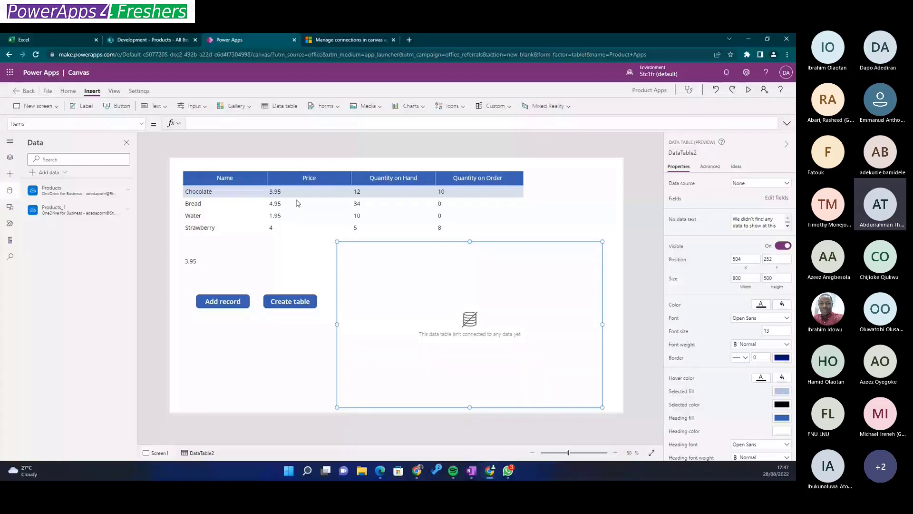
Check the unconnected data table's available sources, including environment tables, and delete that data table from the screen.
{"action": "left_click", "coordinate": [739, 185]}
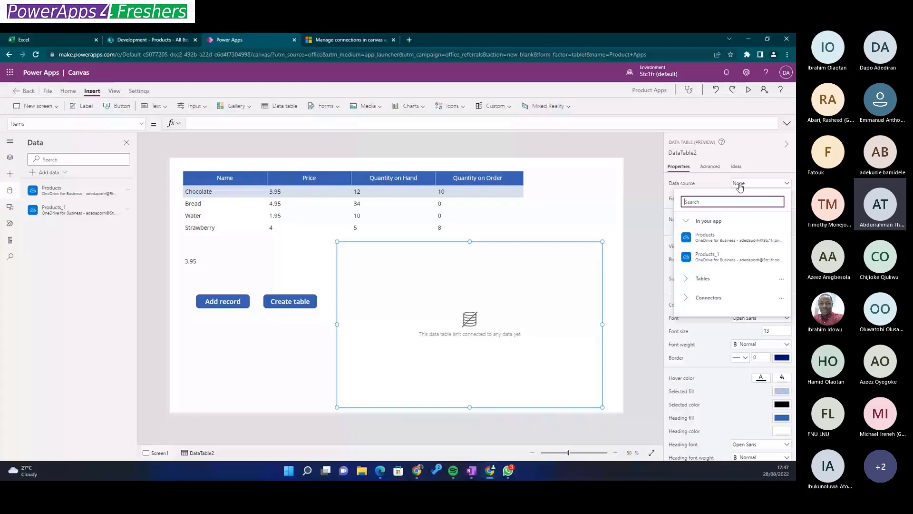
{"action": "left_click", "coordinate": [686, 280]}
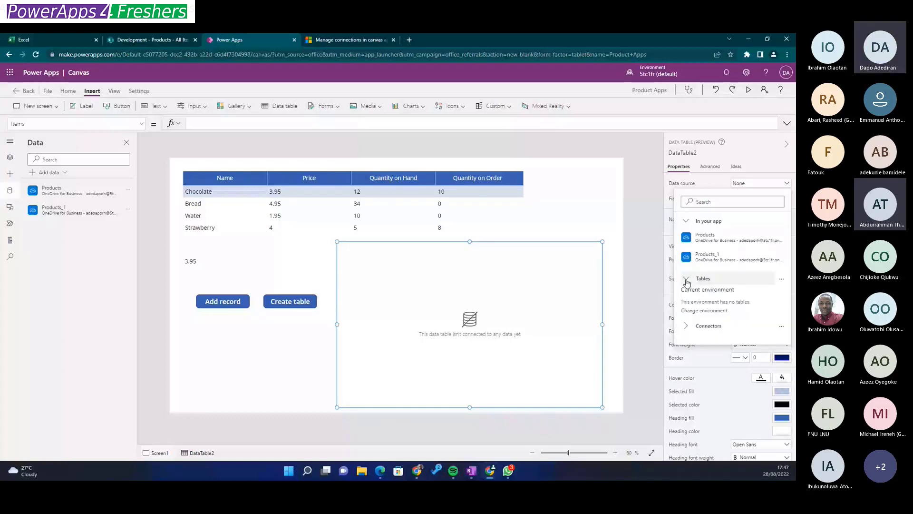
{"action": "left_click", "coordinate": [466, 294]}
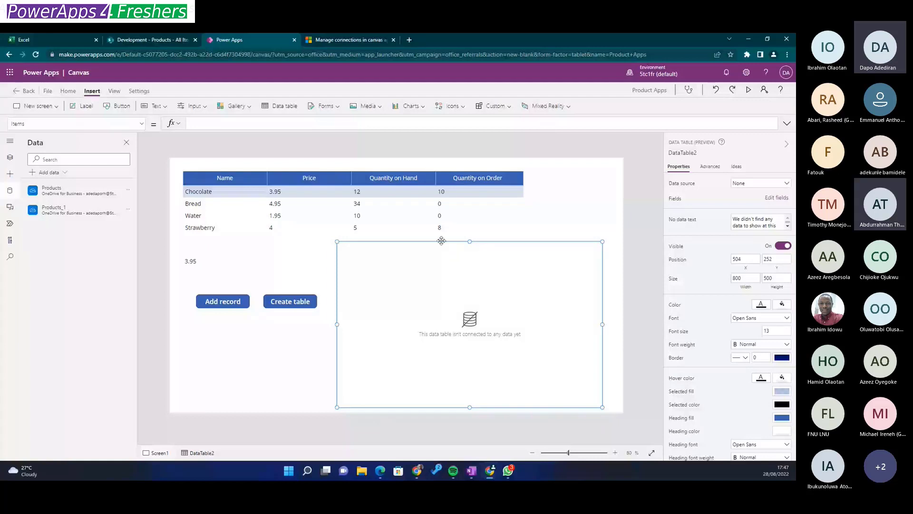
{"action": "left_click_drag", "start_coordinate": [442, 240], "coordinate": [438, 238]}
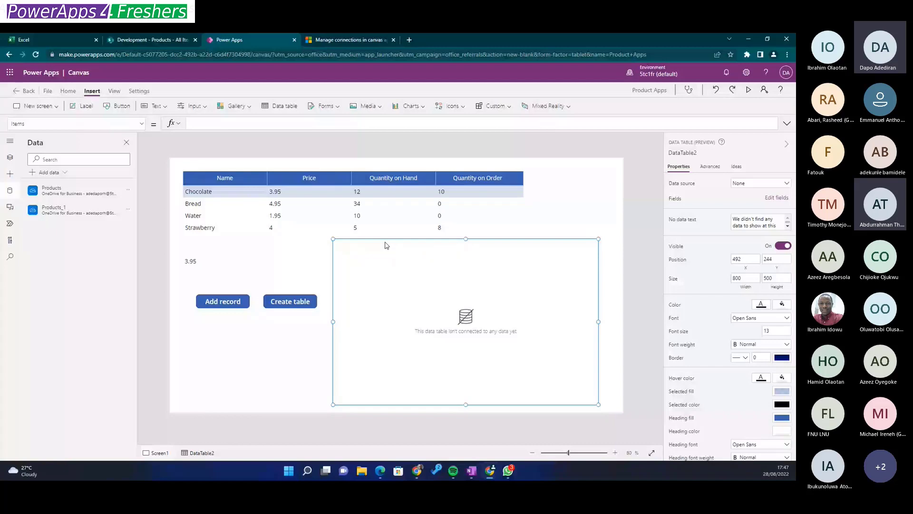
{"action": "key", "text": "Delete"}
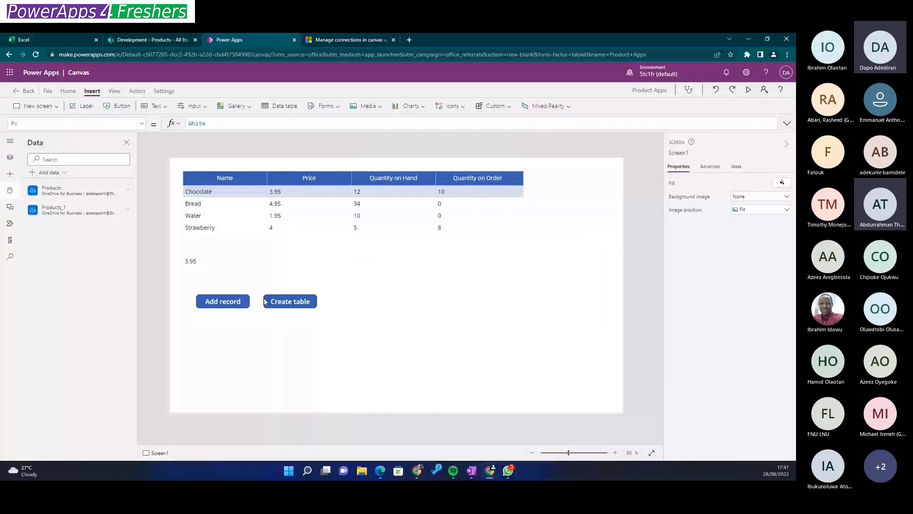
Review the Set function and the NewTable variable in the Create table button's OnSelect formula.
{"action": "left_click", "coordinate": [266, 302]}
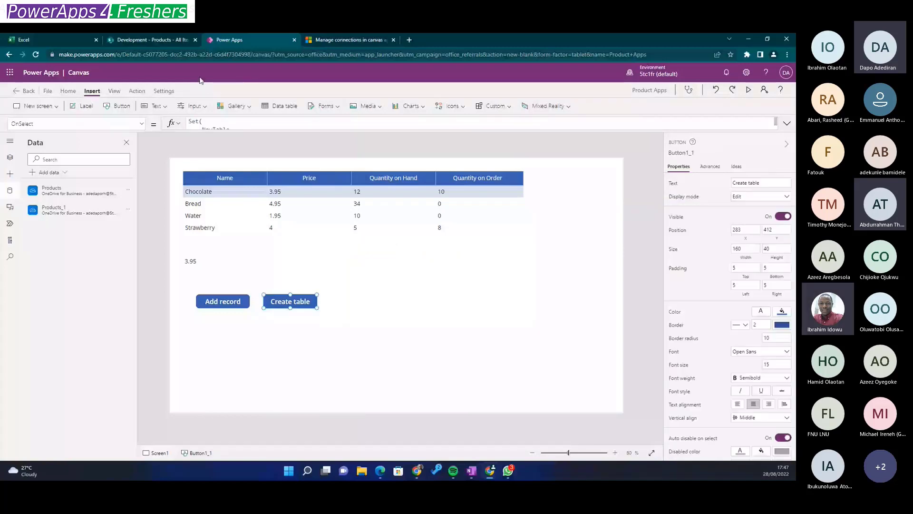
{"action": "left_click", "coordinate": [788, 125]}
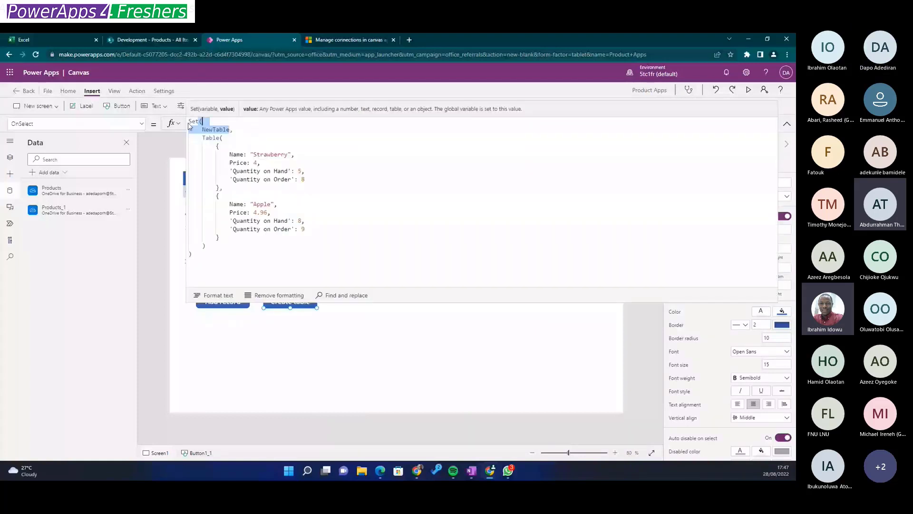
{"action": "left_click_drag", "start_coordinate": [188, 126], "coordinate": [190, 122]}
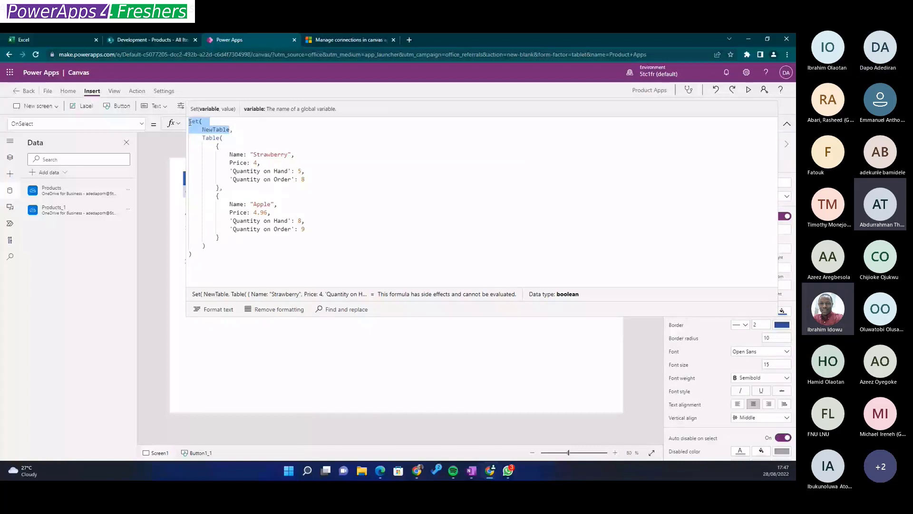
{"action": "left_click", "coordinate": [157, 151]}
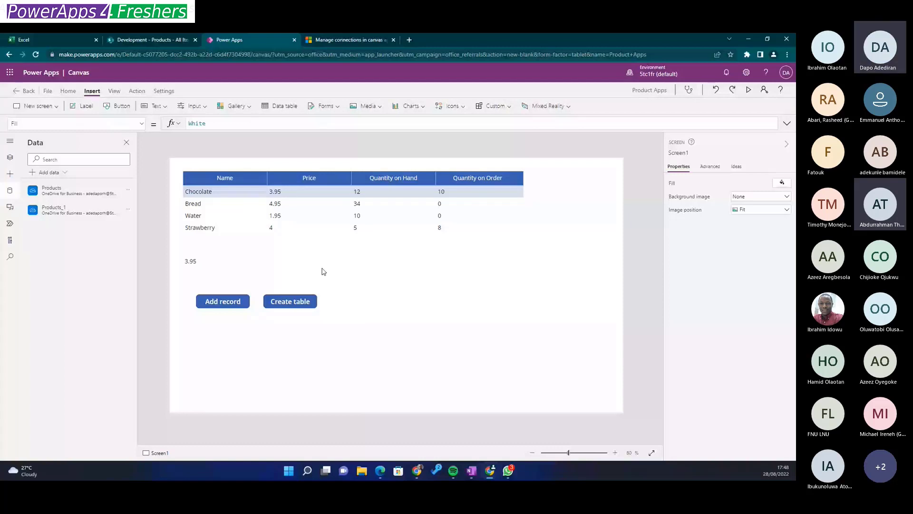
Insert a data table, place it beside the buttons at X 516, Y 264, and set its Items to NewTable.
{"action": "left_click", "coordinate": [280, 105]}
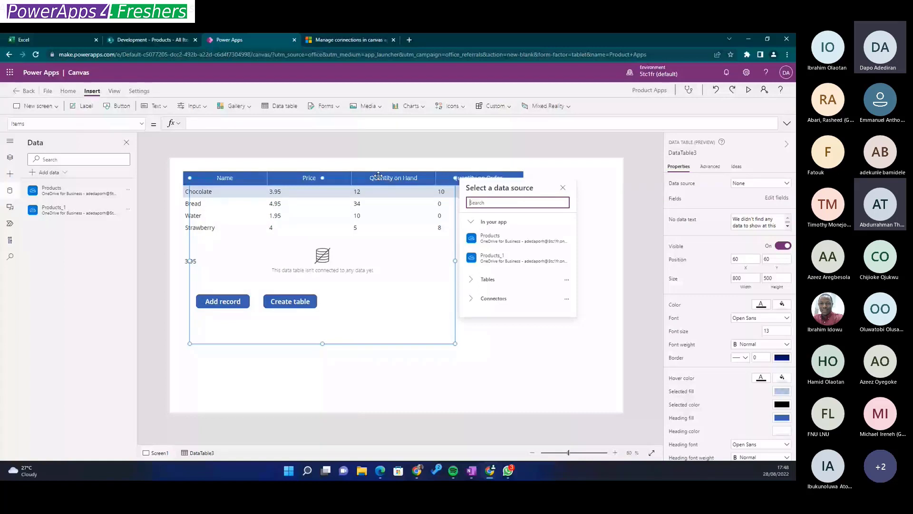
{"action": "left_click_drag", "start_coordinate": [378, 175], "coordinate": [530, 242]}
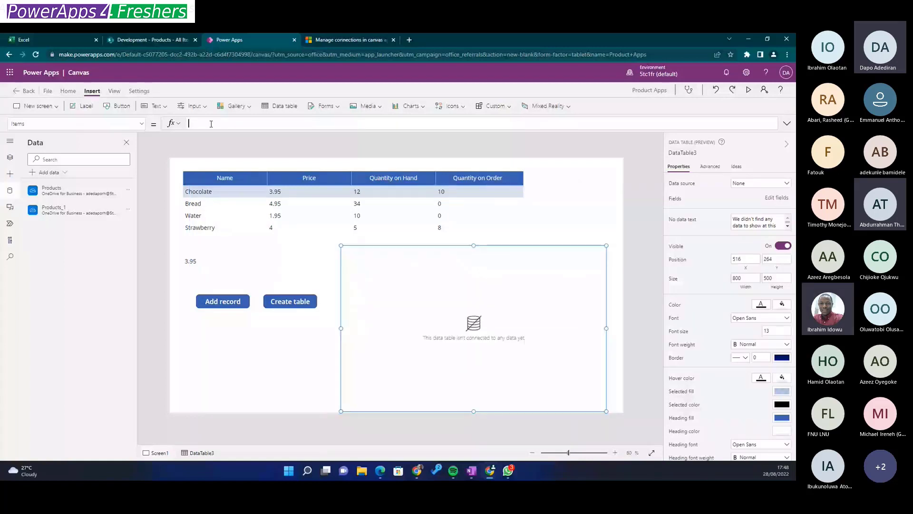
{"action": "left_click", "coordinate": [210, 124]}
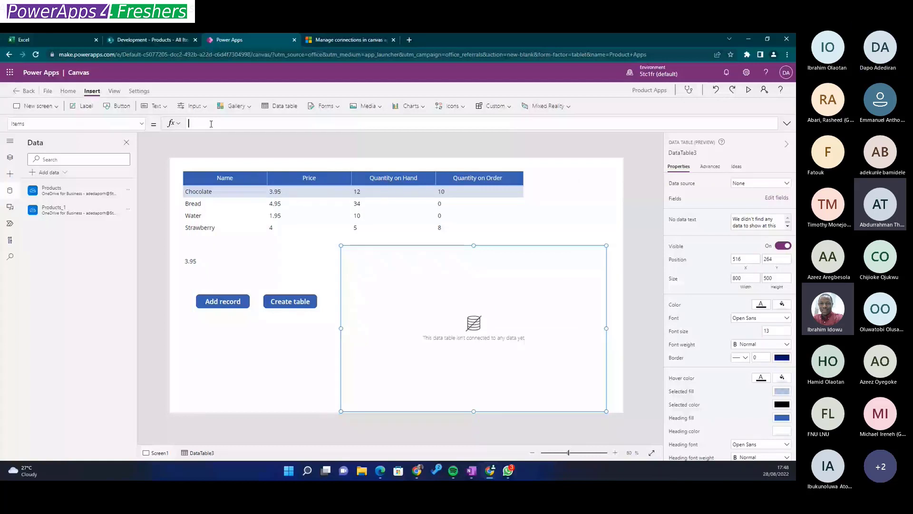
{"action": "type", "text": "New"}
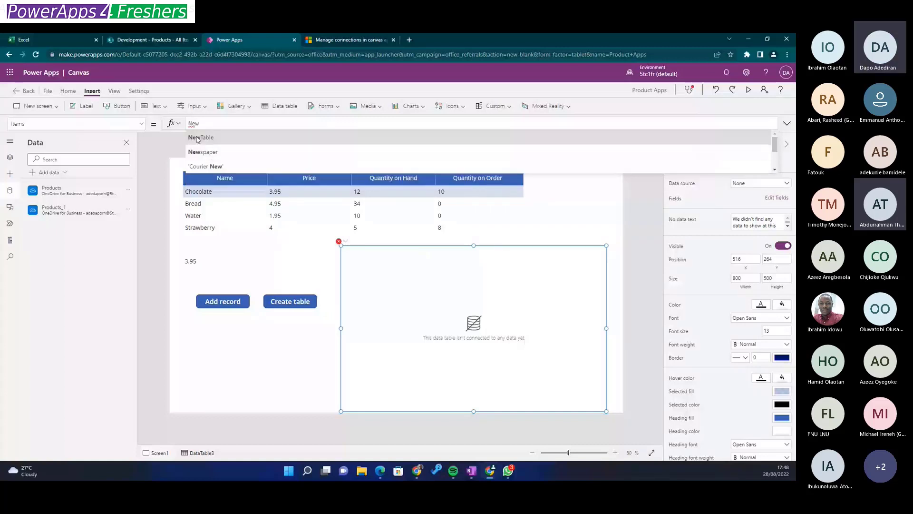
{"action": "left_click", "coordinate": [198, 139]}
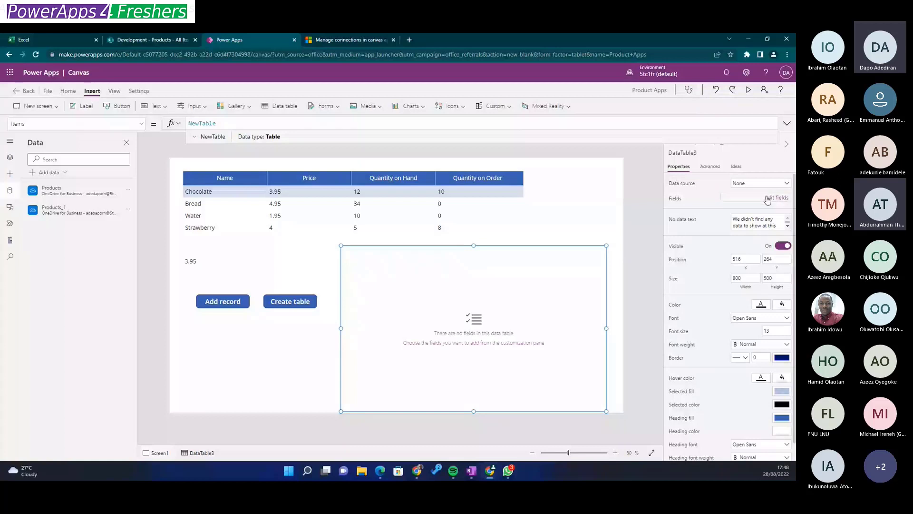
Add the Name, Price, Quantity on Hand and Quantity on Order fields to the new data table.
{"action": "left_click", "coordinate": [767, 200]}
{"action": "left_click", "coordinate": [551, 161]}
{"action": "left_click", "coordinate": [547, 212]}
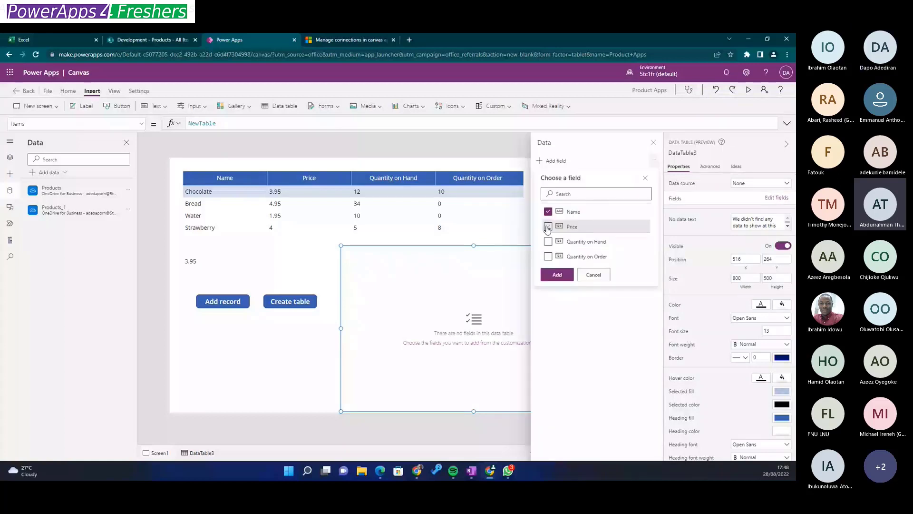
{"action": "left_click", "coordinate": [547, 226]}
{"action": "left_click", "coordinate": [548, 241]}
{"action": "left_click", "coordinate": [548, 256]}
{"action": "left_click", "coordinate": [557, 274]}
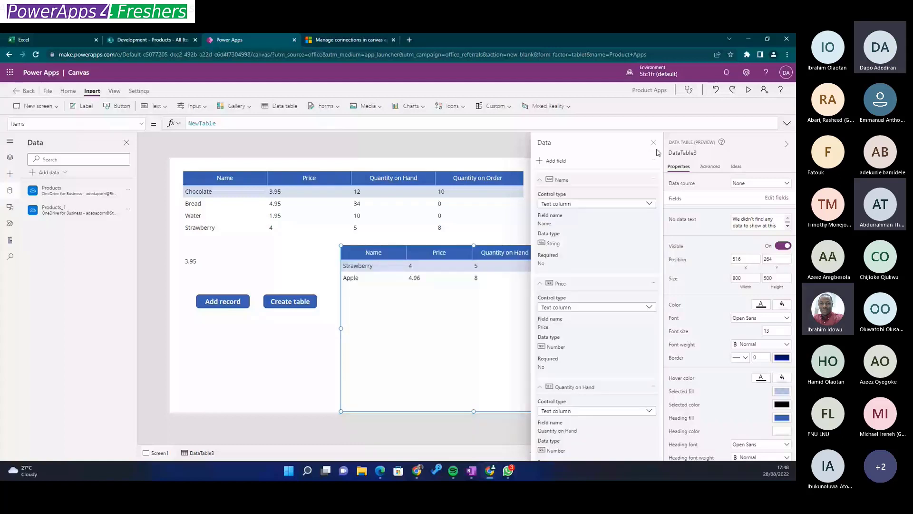
{"action": "left_click", "coordinate": [654, 142]}
Shorten the new data table to a height of about 312 and reposition it at X 508, Y 276.
{"action": "left_click_drag", "start_coordinate": [474, 411], "coordinate": [471, 349]}
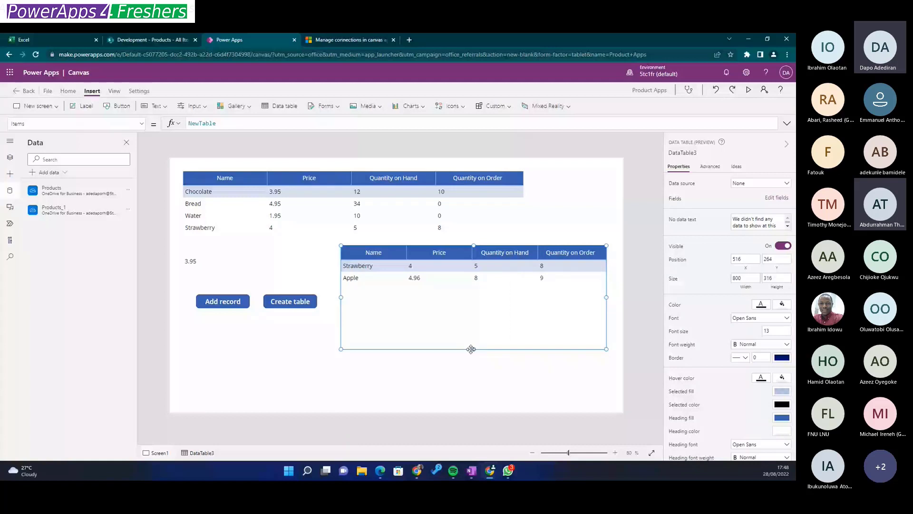
{"action": "mouse_move", "coordinate": [450, 244]}
{"action": "left_mouse_down"}
{"action": "mouse_move", "coordinate": [439, 247]}
{"action": "mouse_move", "coordinate": [447, 247]}
{"action": "left_mouse_up"}
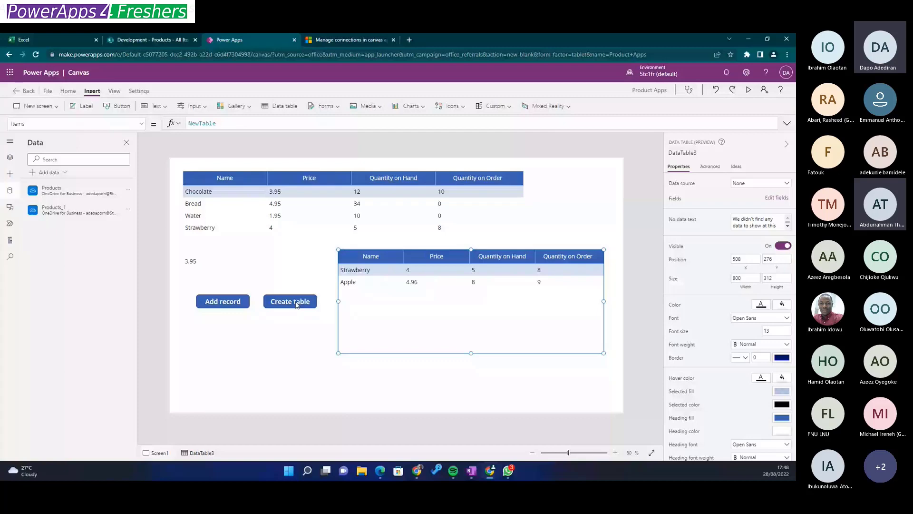
Compare the Create table button's Set formula with the Strawberry and Apple rows in the new data table.
{"action": "left_click", "coordinate": [295, 305]}
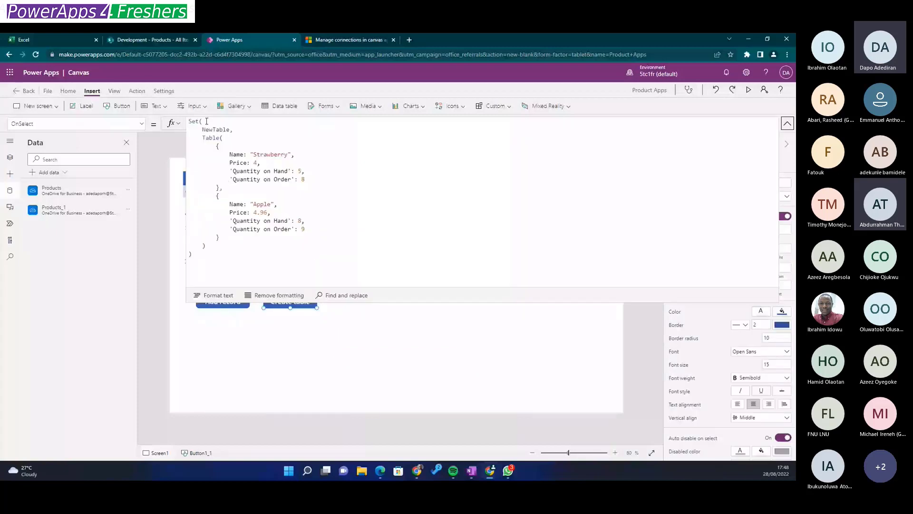
{"action": "left_click", "coordinate": [429, 332]}
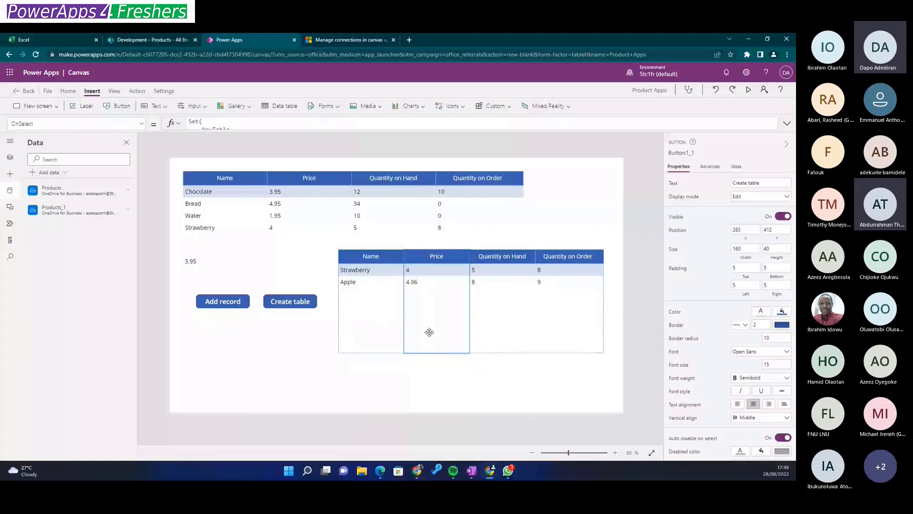
{"action": "left_click", "coordinate": [223, 301]}
{"action": "left_click", "coordinate": [315, 303]}
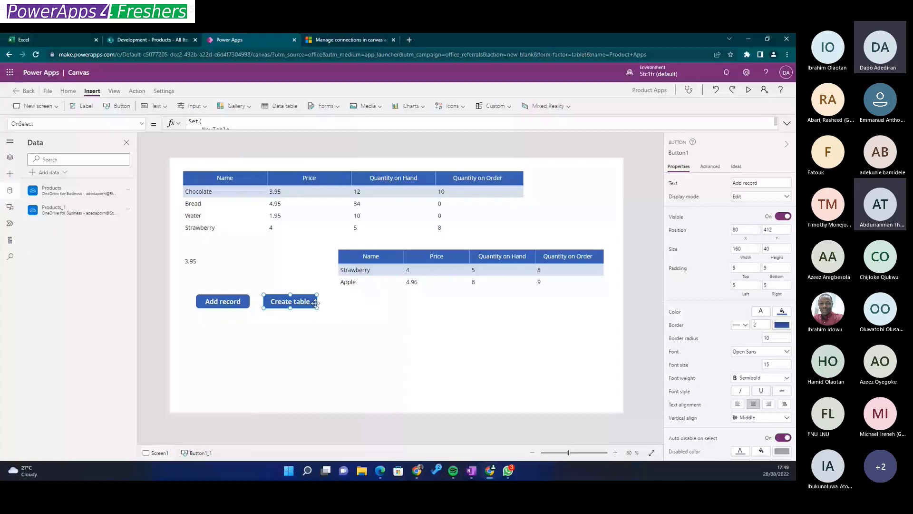
{"action": "left_click", "coordinate": [596, 225]}
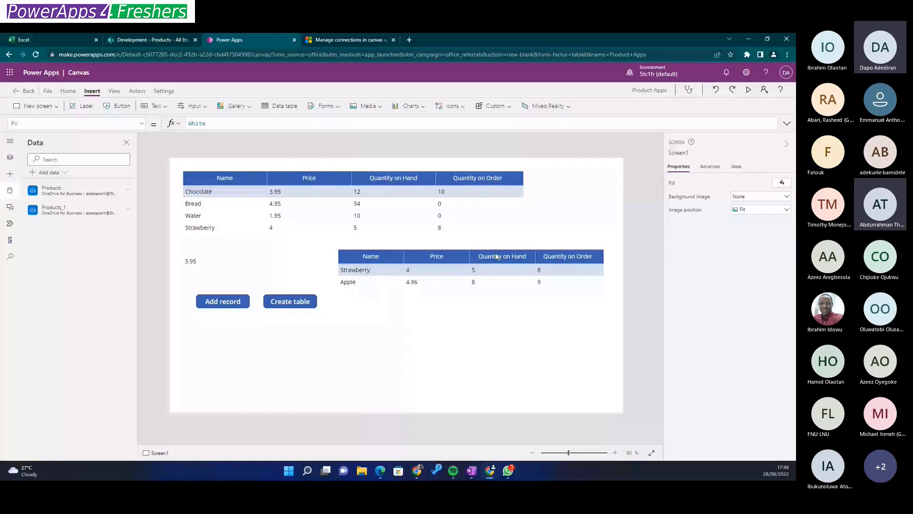
{"action": "left_click", "coordinate": [437, 324]}
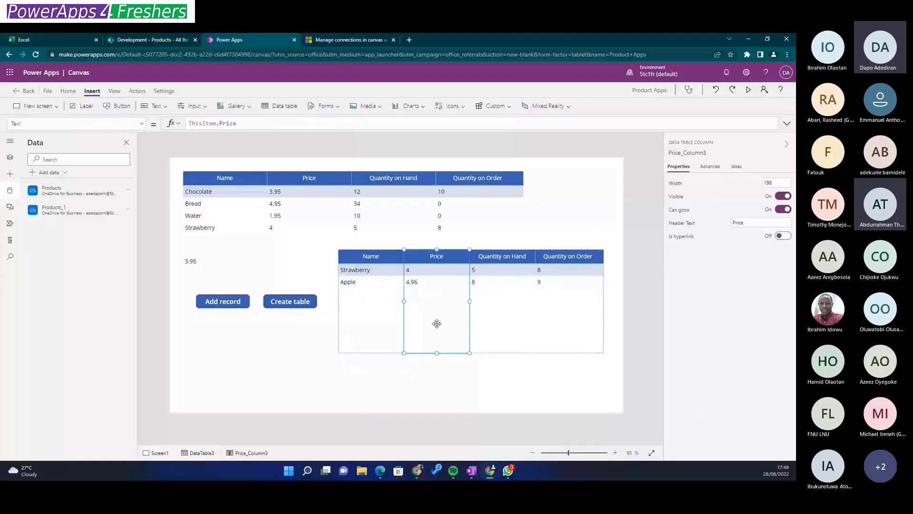
Rename the variable in the Create table button's OnSelect formula to SingleColumnTable.
{"action": "left_click", "coordinate": [290, 301]}
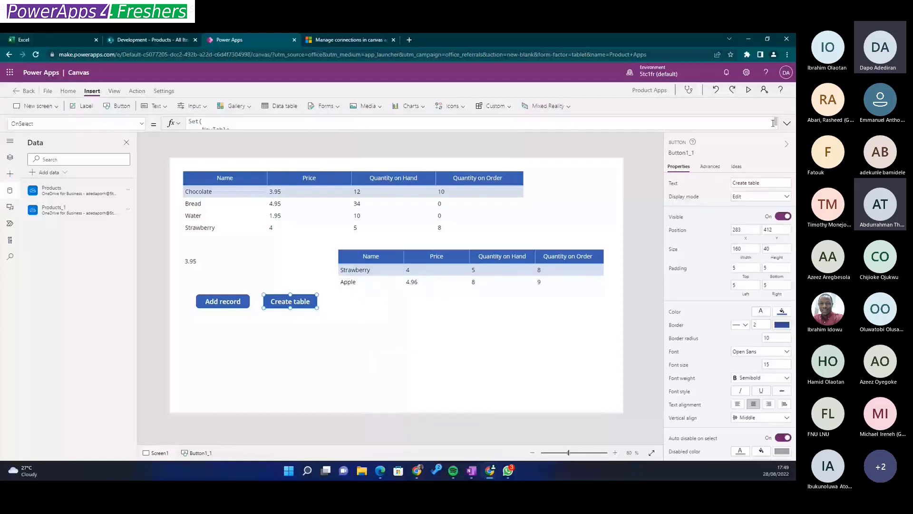
{"action": "left_click", "coordinate": [773, 123]}
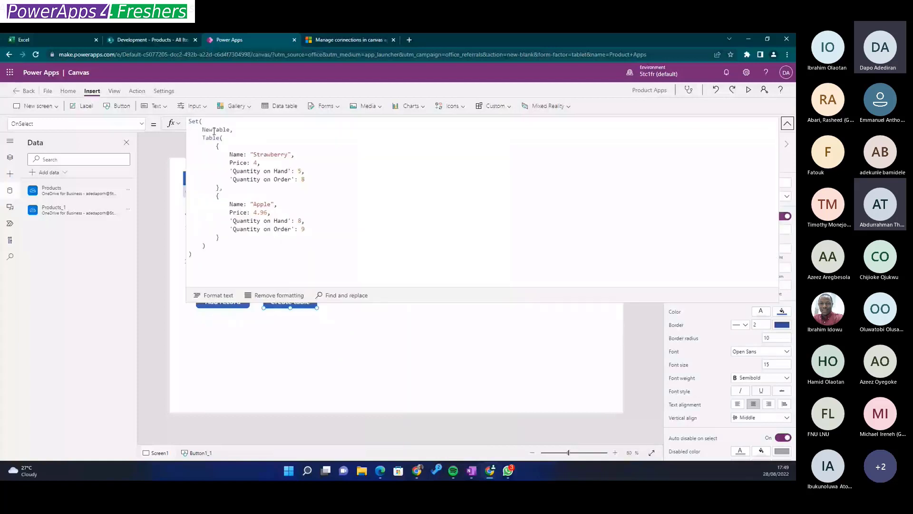
{"action": "left_click_drag", "start_coordinate": [212, 131], "coordinate": [202, 129]}
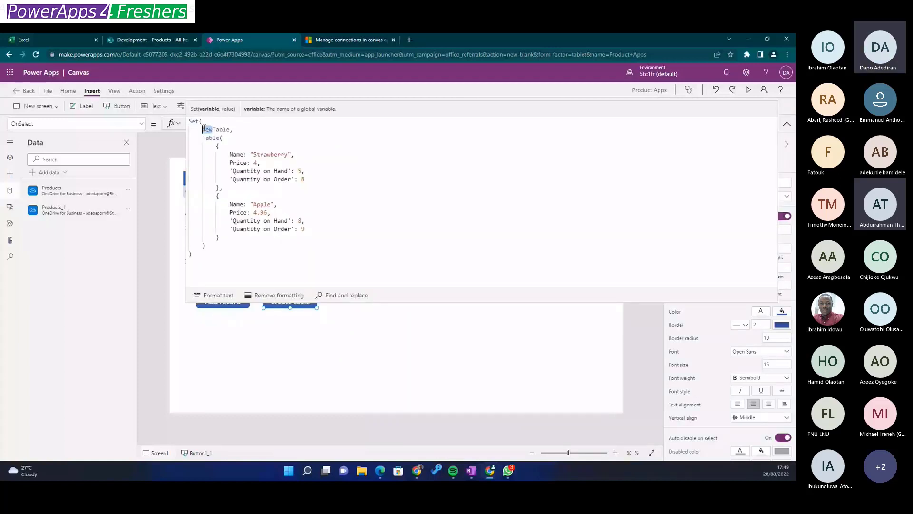
{"action": "type", "text": "Single"}
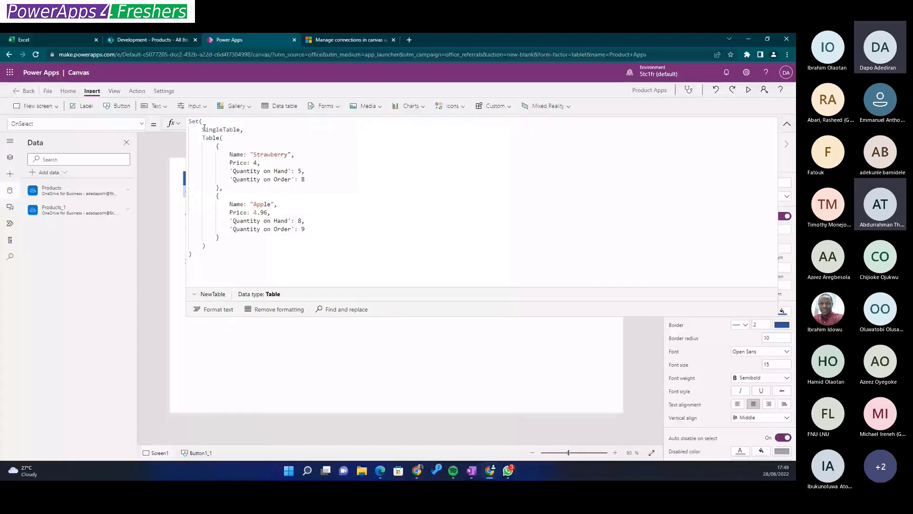
{"action": "type", "text": "Column"}
Remove the Table function with its Strawberry and Apple records from the Set formula.
{"action": "left_click_drag", "start_coordinate": [202, 138], "coordinate": [214, 211]}
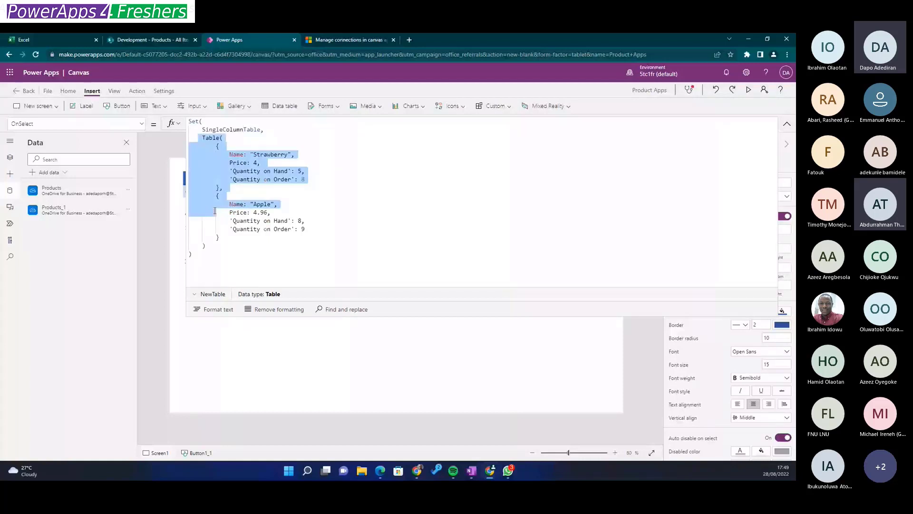
{"action": "left_click_drag", "start_coordinate": [193, 254], "coordinate": [203, 141]}
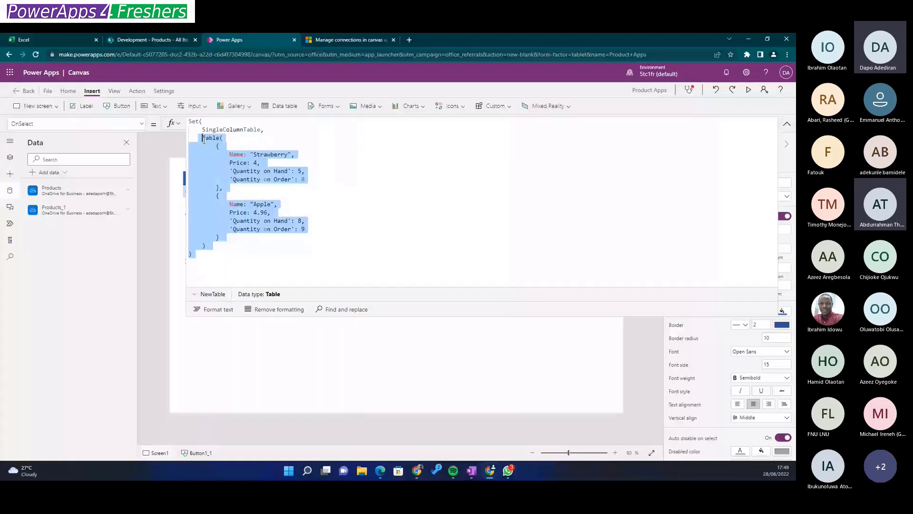
{"action": "key", "text": "Delete"}
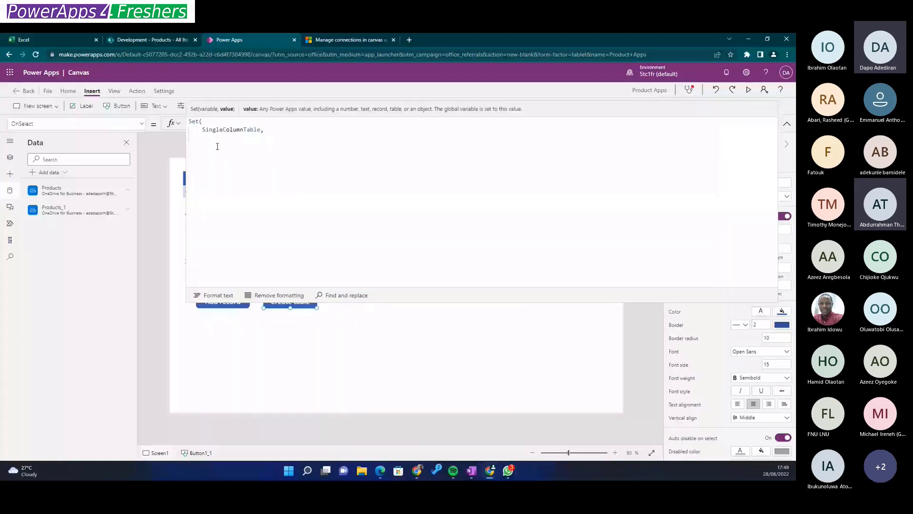
{"action": "left_click", "coordinate": [263, 227]}
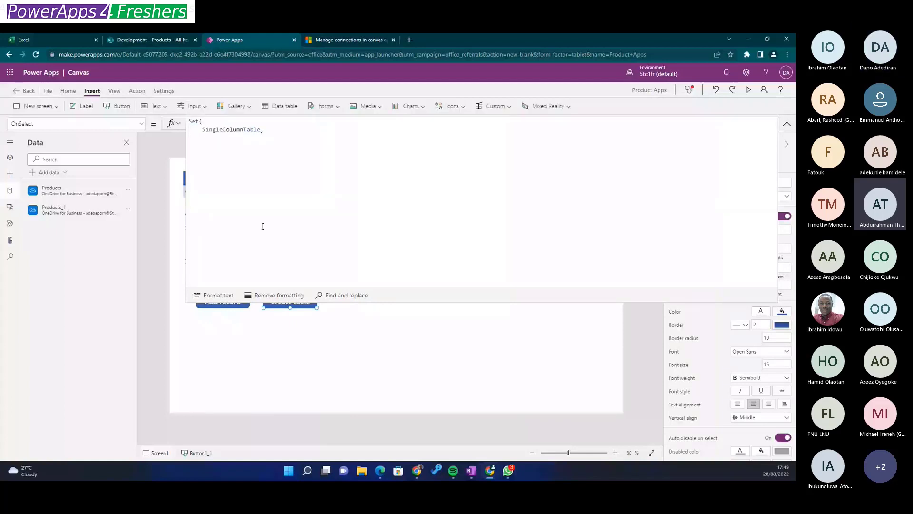
Give SingleColumnTable a square-bracketed list as its value in the Set formula, with "Orange" as the first entry.
{"action": "left_click", "coordinate": [282, 129]}
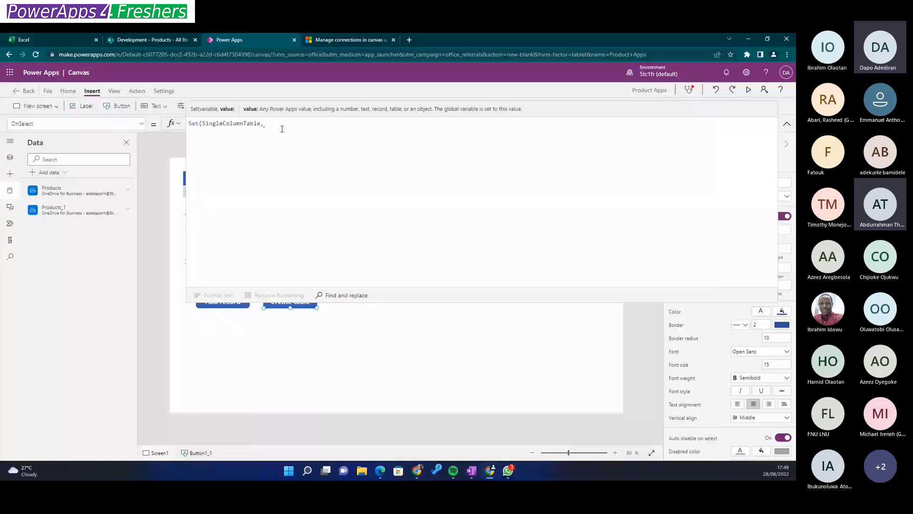
{"action": "type", "text": ")"}
{"action": "type", "text": "[]"}
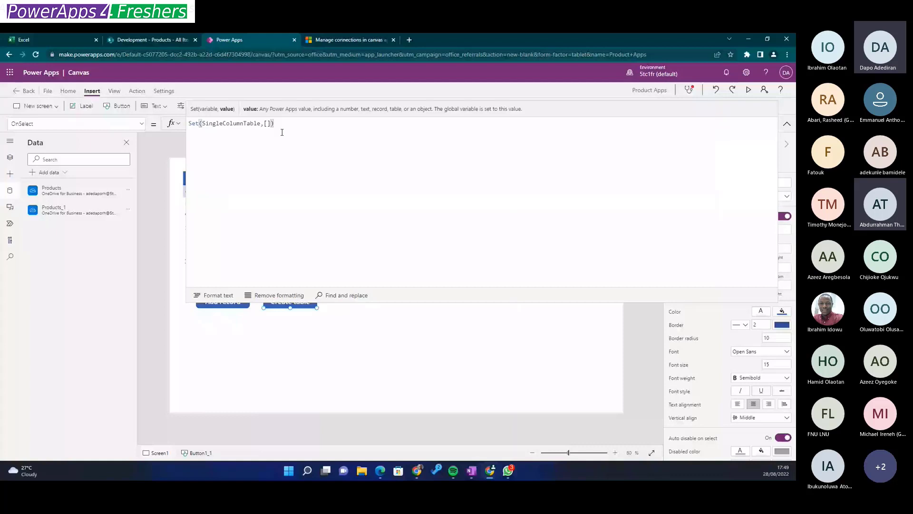
{"action": "key", "text": "Left"}
{"action": "key", "text": "Left"}
{"action": "type", "text": "\""}
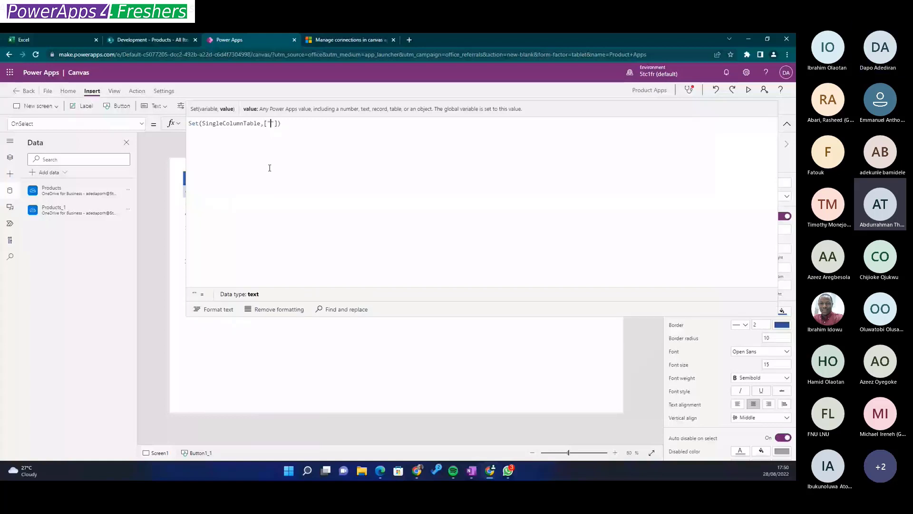
{"action": "type", "text": "Orang"}
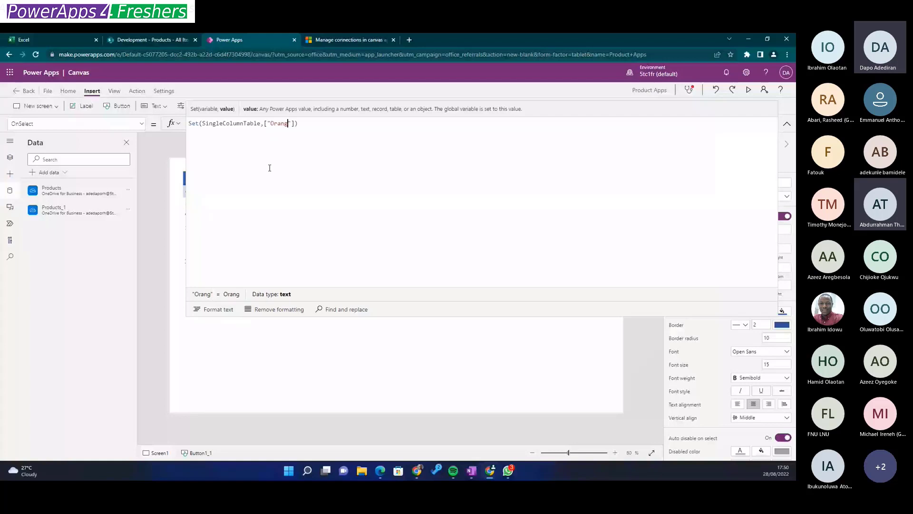
{"action": "type", "text": "e"}
{"action": "key", "text": "Right"}
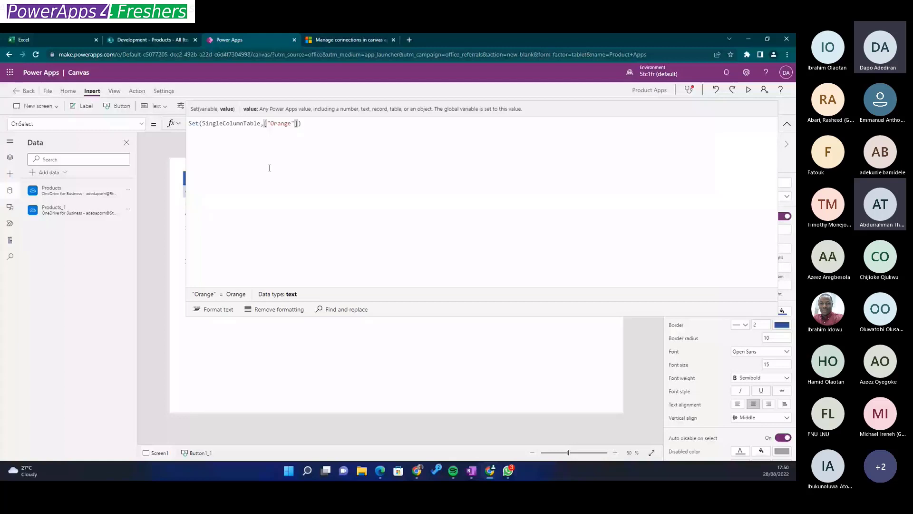
{"action": "type", "text": ",4.5,8"}
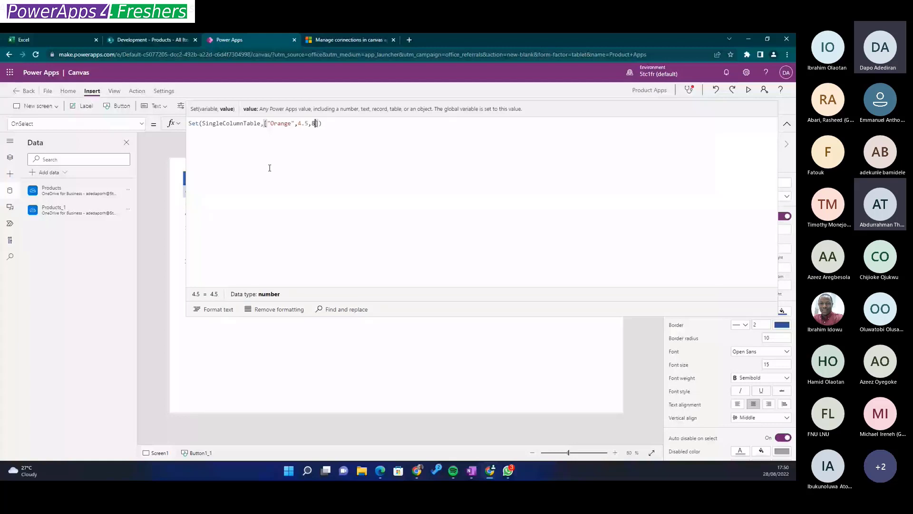
{"action": "key", "text": "BackSpace"}
{"action": "key", "text": "BackSpace"}
{"action": "key", "text": "BackSpace"}
{"action": "key", "text": "BackSpace"}
{"action": "key", "text": "BackSpace"}
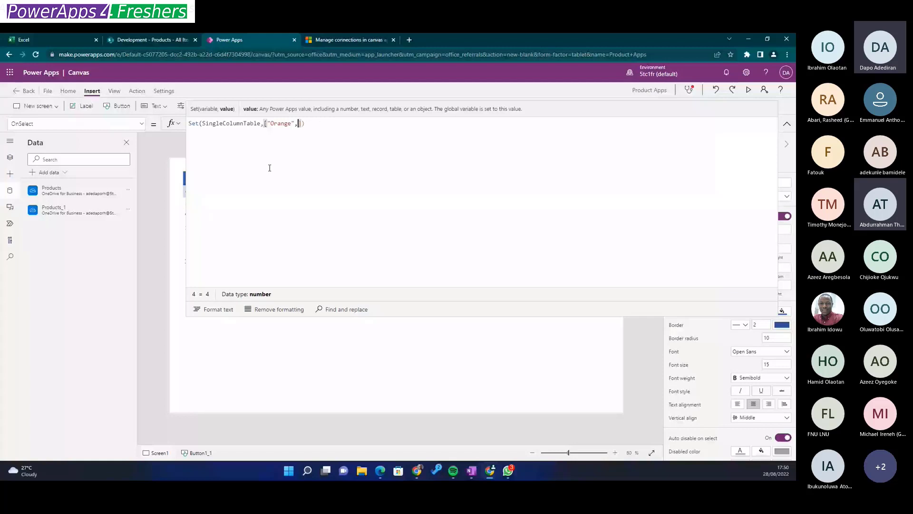
Add "Apple" and "Mango" as further text entries in the SingleColumnTable list.
{"action": "type", "text": "\""}
{"action": "type", "text": "Apple"}
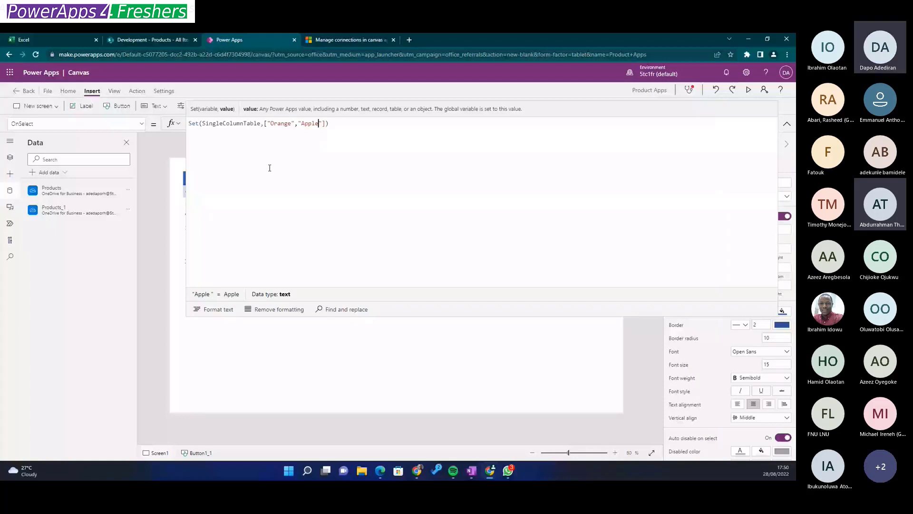
{"action": "type", "text": "\",\""}
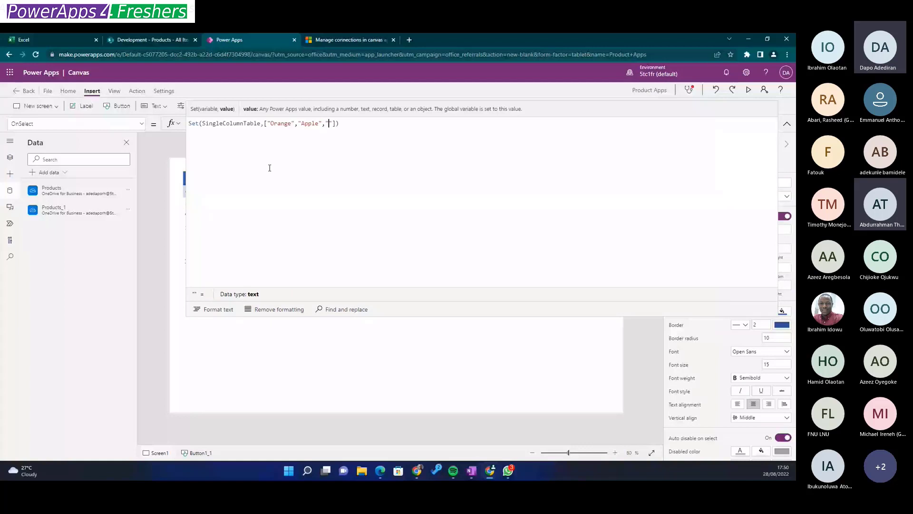
{"action": "type", "text": "Mango"}
{"action": "key", "text": "End"}
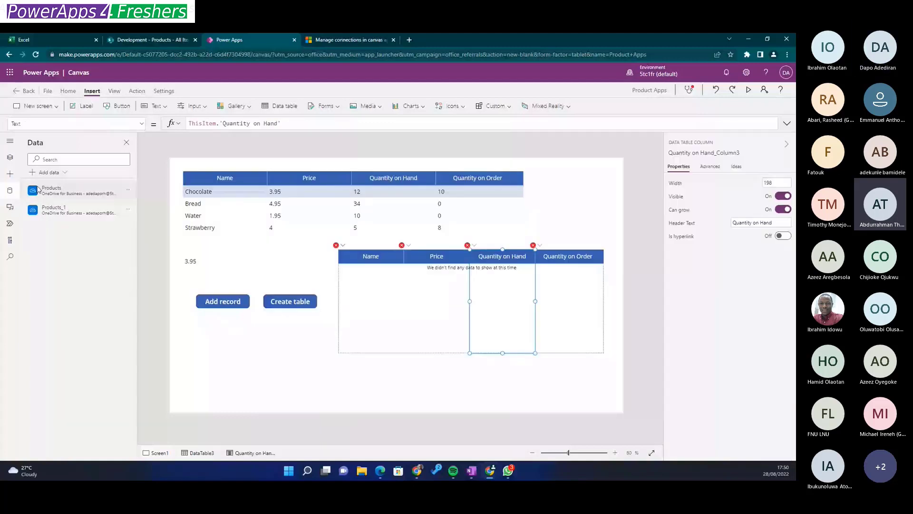
Replace the data table bound to NewTable with a new empty one placed at about X 565, Y 229.
{"action": "left_click", "coordinate": [343, 281]}
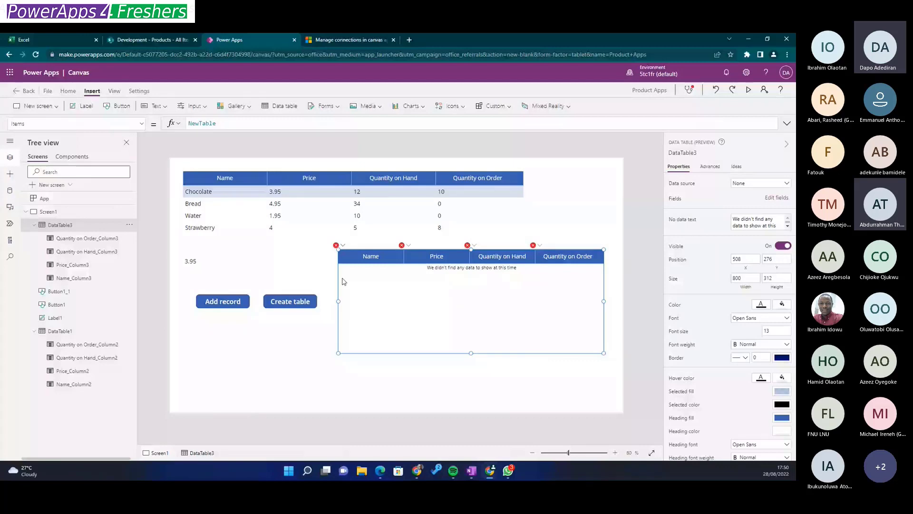
{"action": "key", "text": "Delete"}
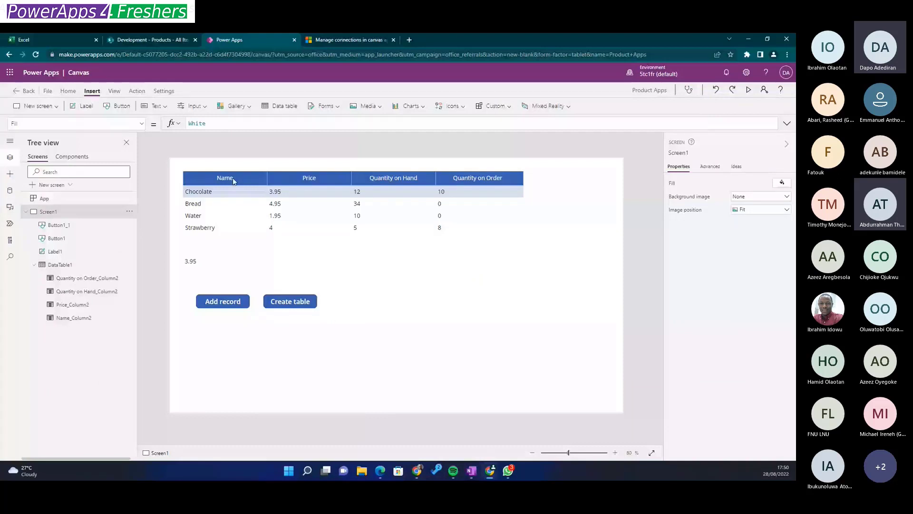
{"action": "left_click", "coordinate": [280, 106]}
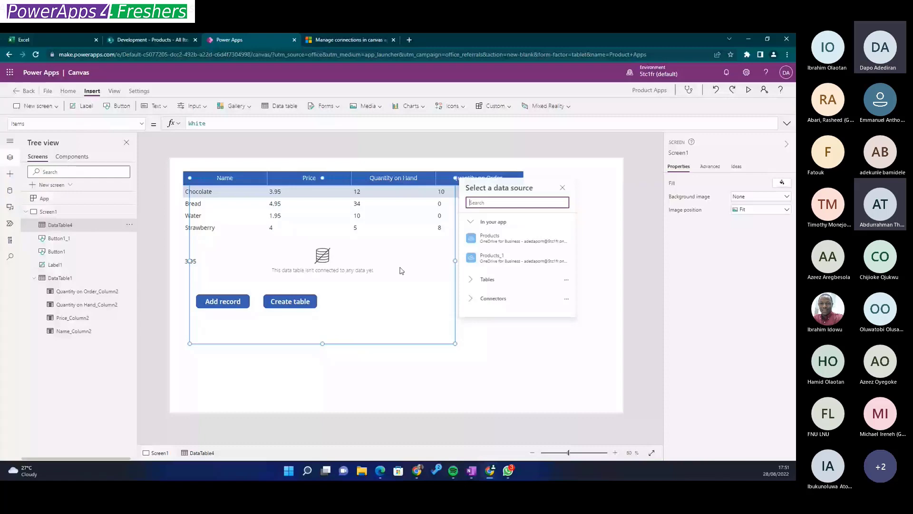
{"action": "left_click_drag", "start_coordinate": [401, 271], "coordinate": [569, 327]}
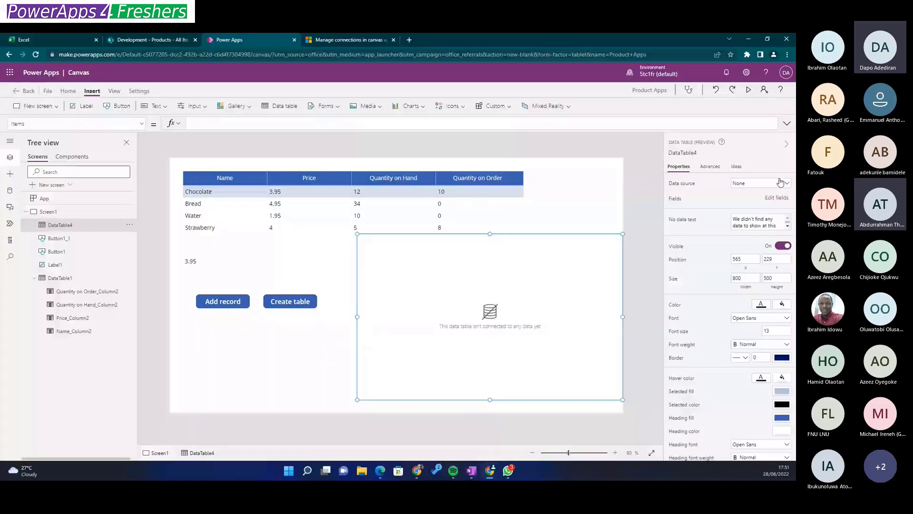
Set the new data table's Items to SingleColumnTable and add the Value field to it.
{"action": "left_click", "coordinate": [205, 124]}
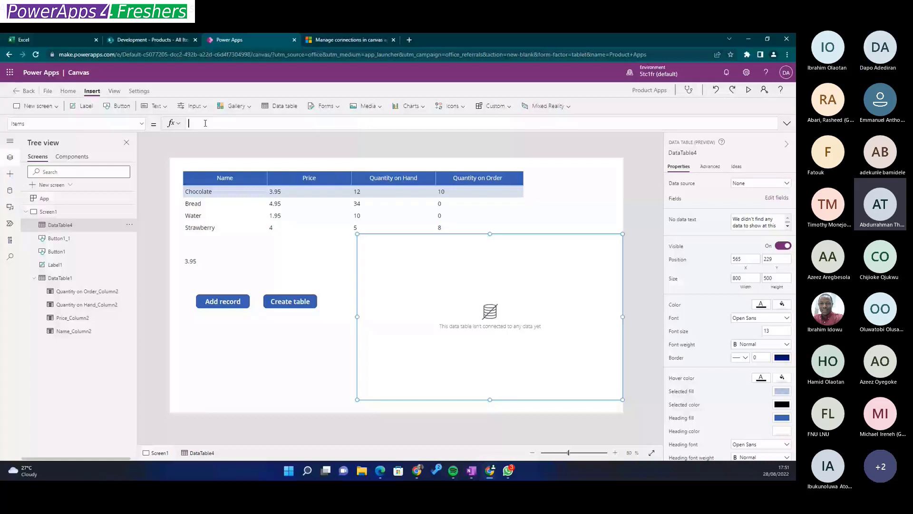
{"action": "type", "text": "Sin"}
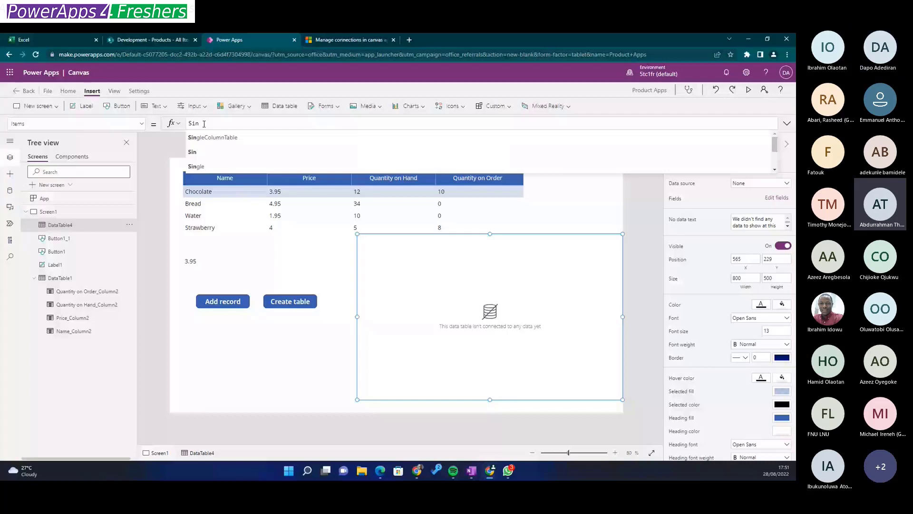
{"action": "left_click", "coordinate": [280, 140]}
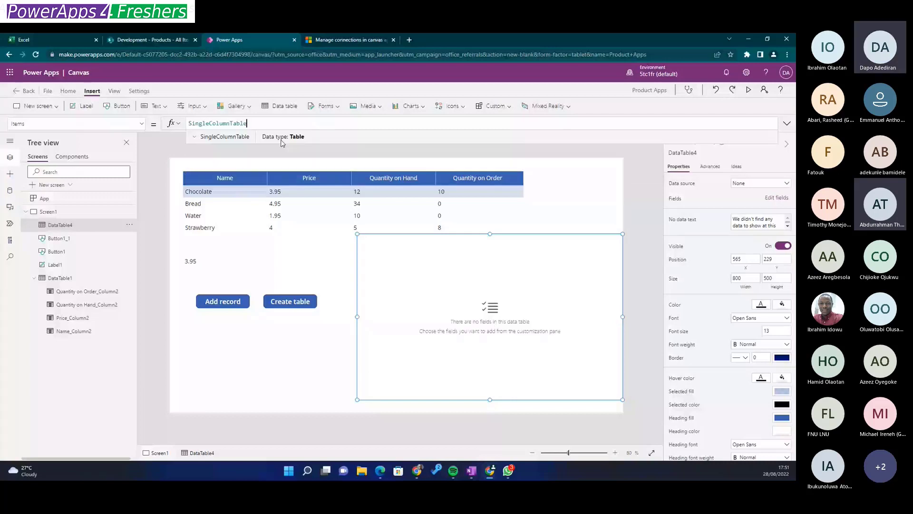
{"action": "left_click", "coordinate": [774, 199]}
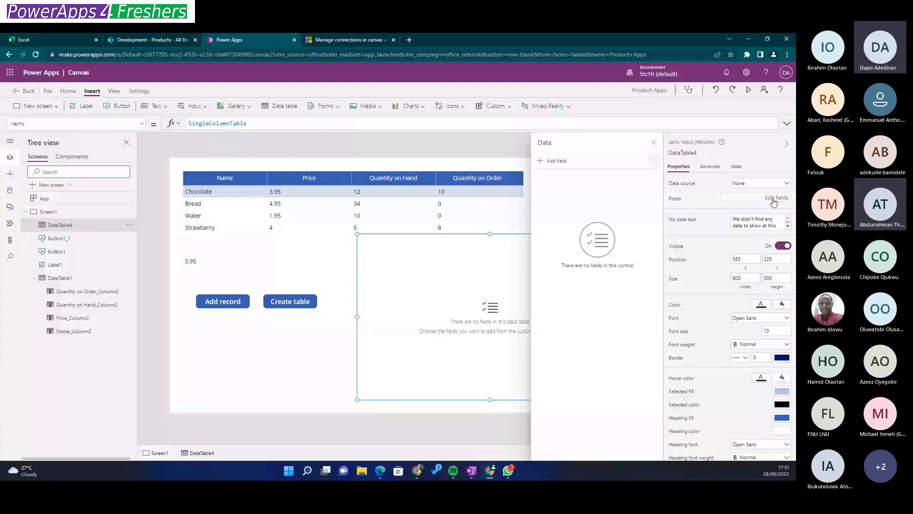
{"action": "left_click", "coordinate": [552, 161]}
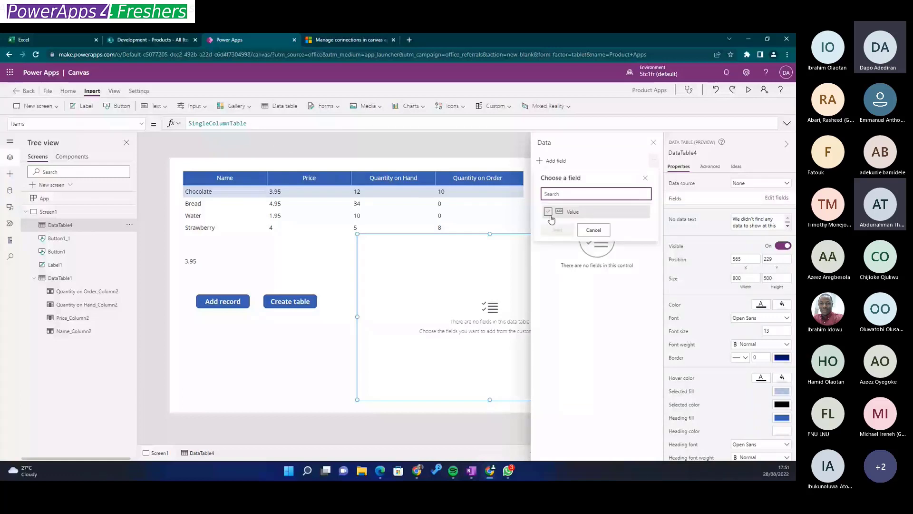
{"action": "left_click", "coordinate": [549, 213]}
{"action": "left_click", "coordinate": [557, 229]}
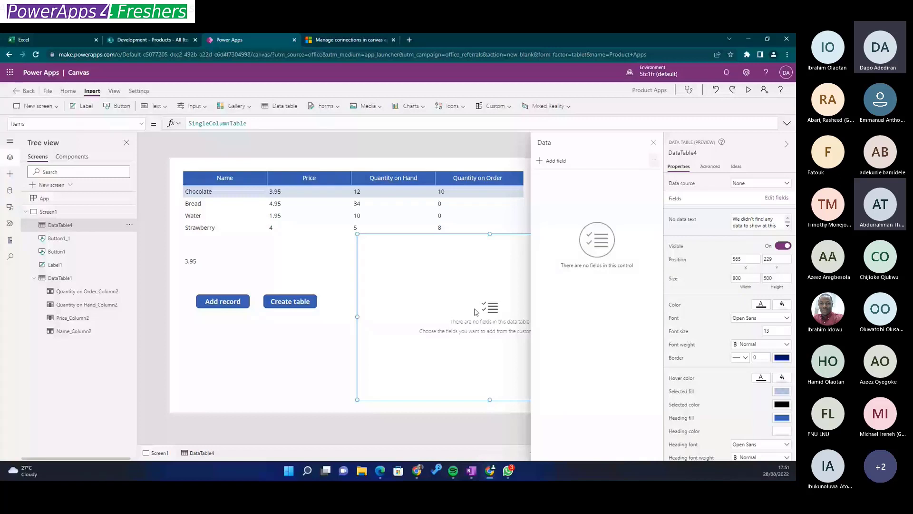
{"action": "left_click", "coordinate": [476, 312]}
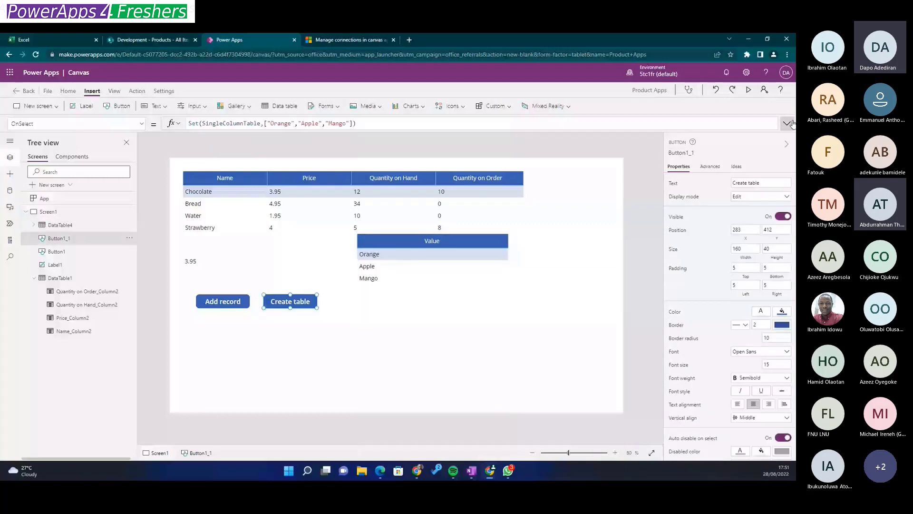
Review the Create table button's SingleColumnTable formula alongside the rows in the new data table.
{"action": "left_click", "coordinate": [788, 124]}
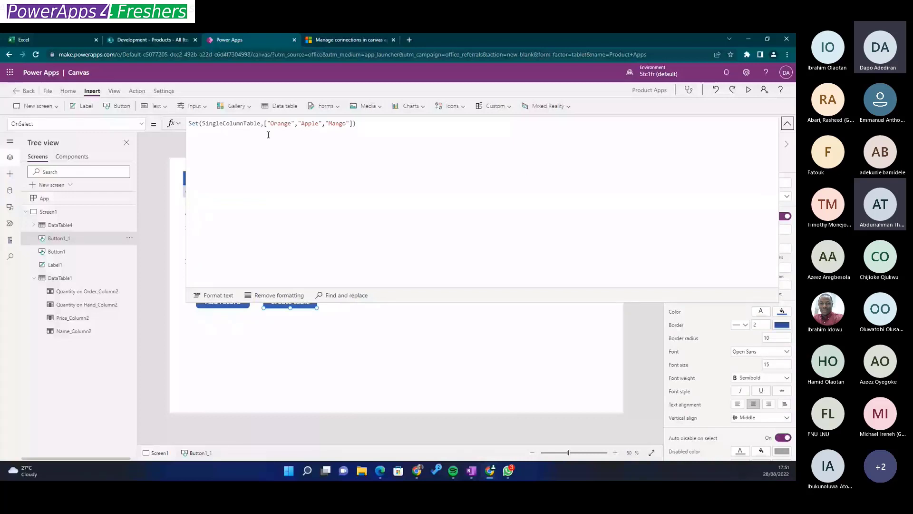
{"action": "left_click", "coordinate": [359, 124]}
{"action": "left_click", "coordinate": [787, 125]}
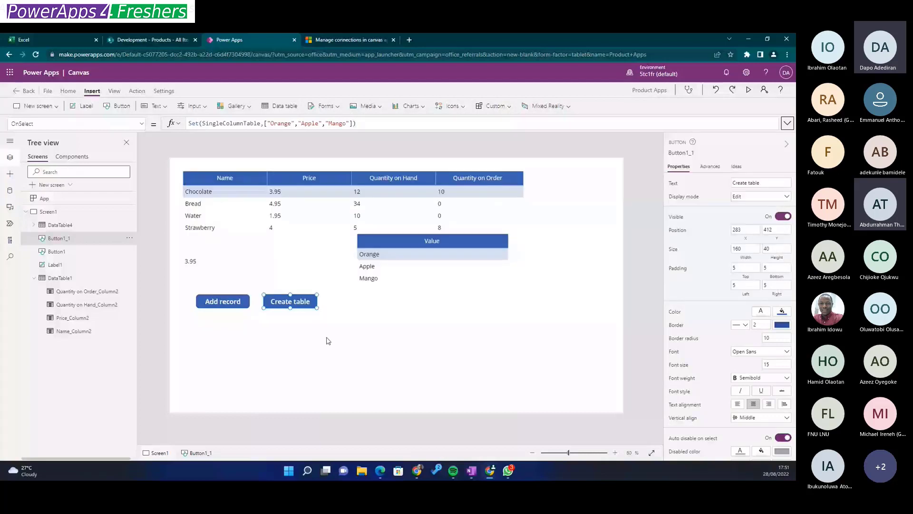
{"action": "left_click", "coordinate": [505, 377]}
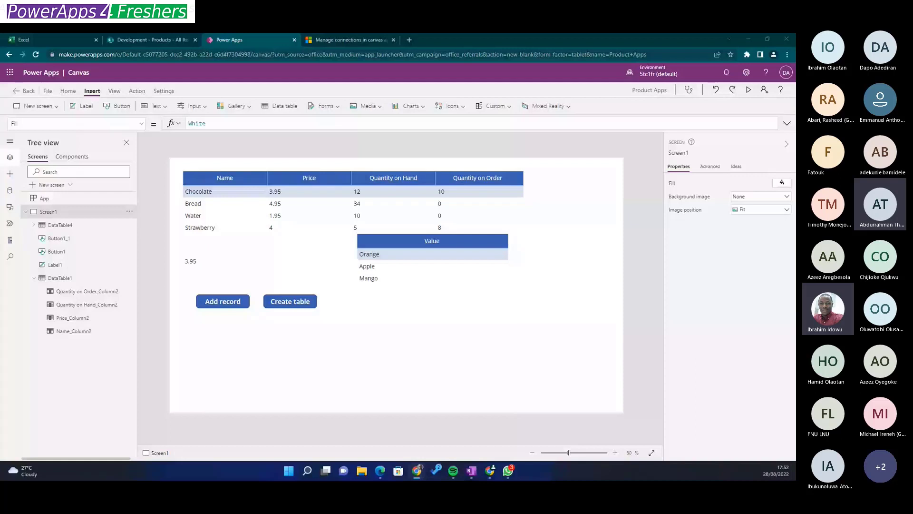
Resize the single-column data table to about 401 wide by 408 high and move it to about X 836, Y 268.
{"action": "left_click", "coordinate": [469, 279]}
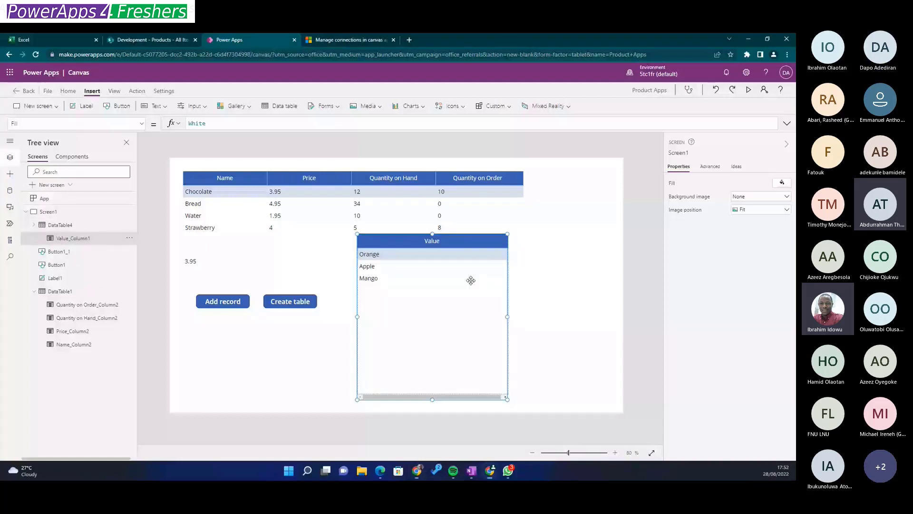
{"action": "left_click", "coordinate": [426, 253]}
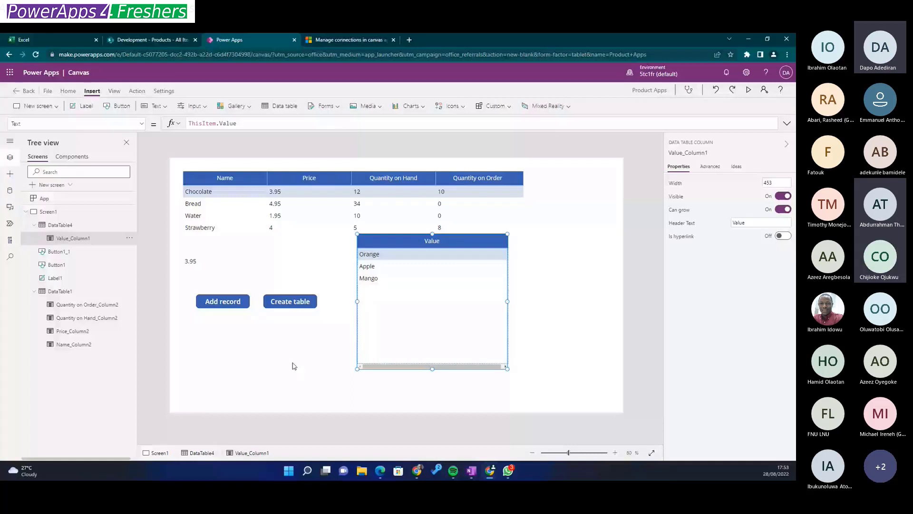
{"action": "left_click", "coordinate": [413, 235]}
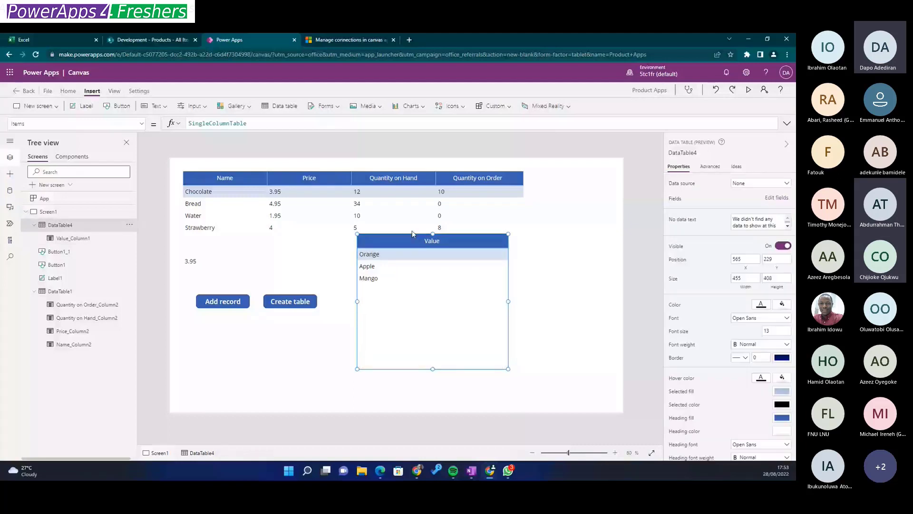
{"action": "left_click_drag", "start_coordinate": [412, 234], "coordinate": [502, 246]}
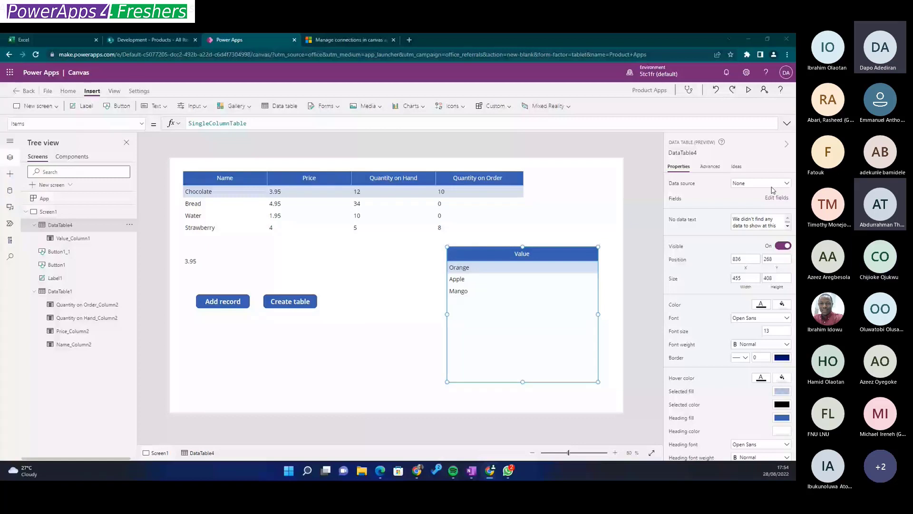
{"action": "left_click_drag", "start_coordinate": [598, 314], "coordinate": [578, 316]}
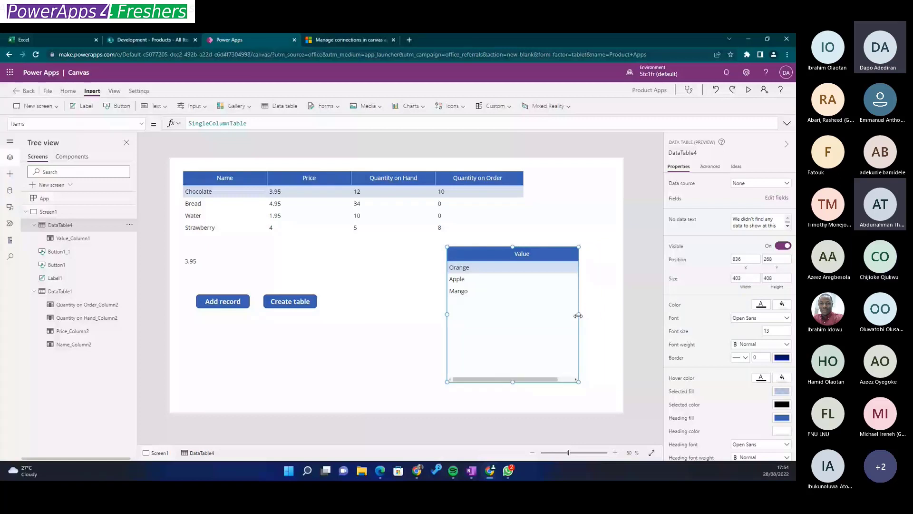
{"action": "left_click_drag", "start_coordinate": [577, 316], "coordinate": [580, 316]}
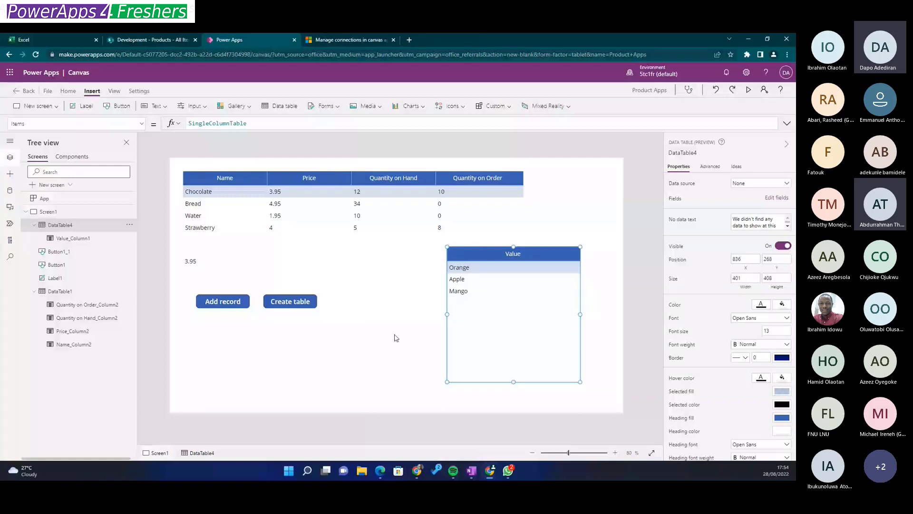